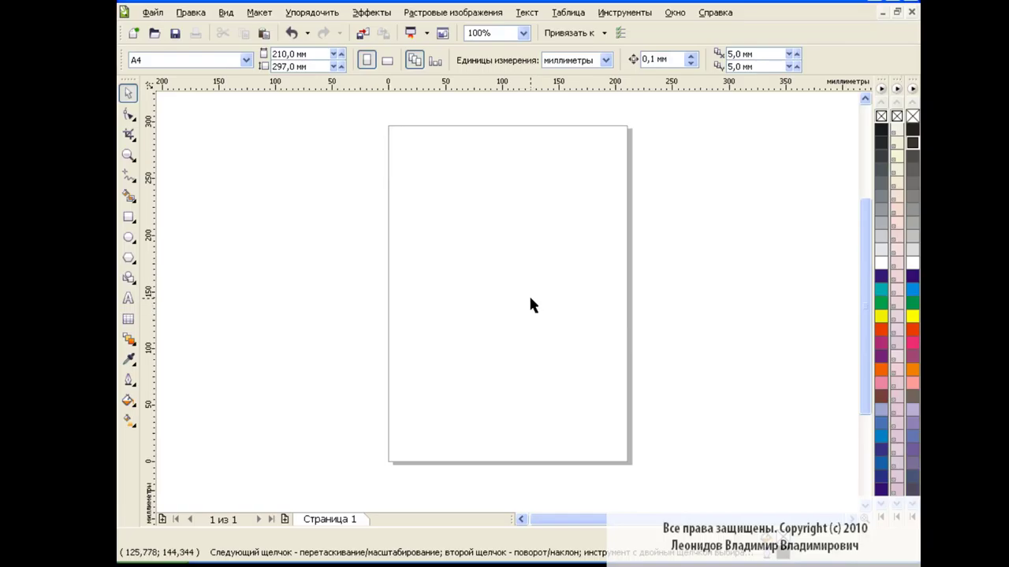
- Draw a tall rectangle, about 124 × 247 mm, on the A4 page for the player body
click(128, 216)
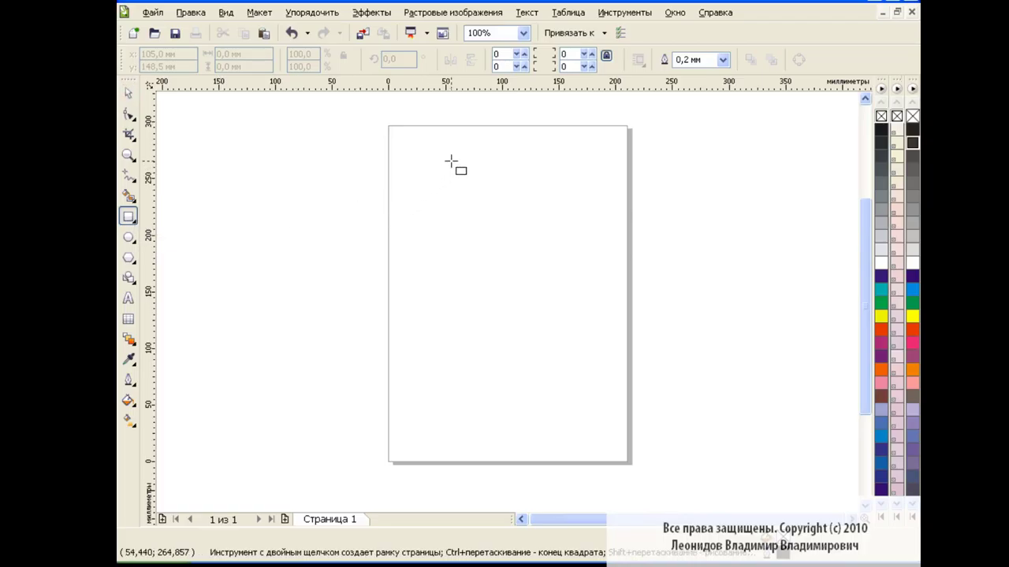
drag(448, 160, 589, 438)
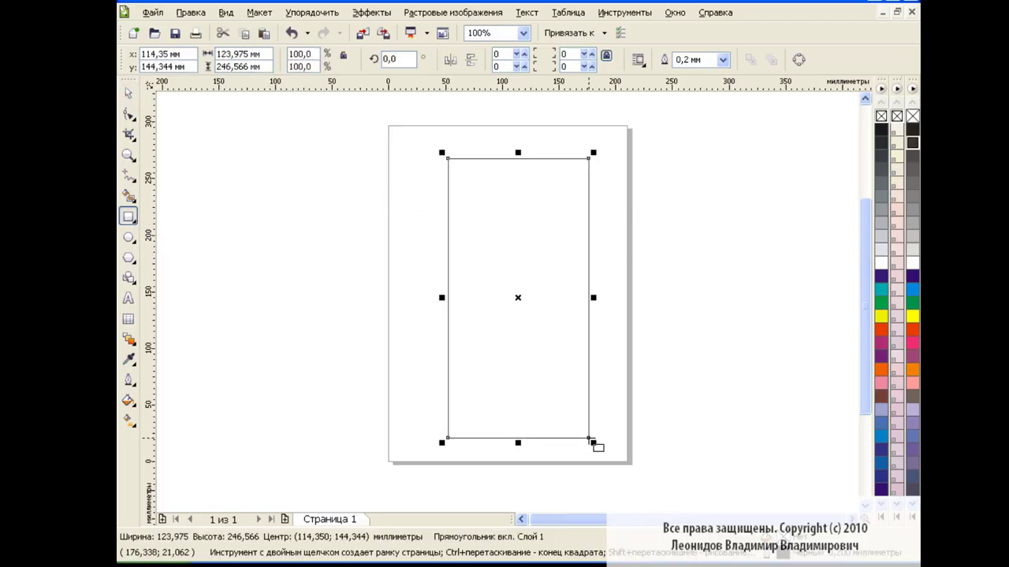
- Open the body's fountain fill as a Custom blend and add two colour points
click(128, 401)
click(190, 423)
click(451, 265)
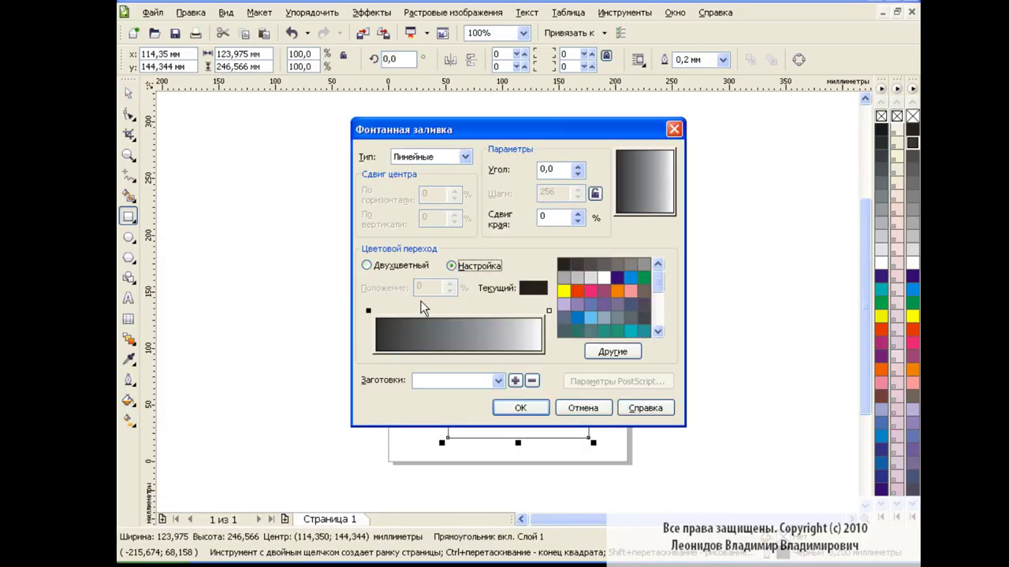
double_click(387, 311)
double_click(529, 310)
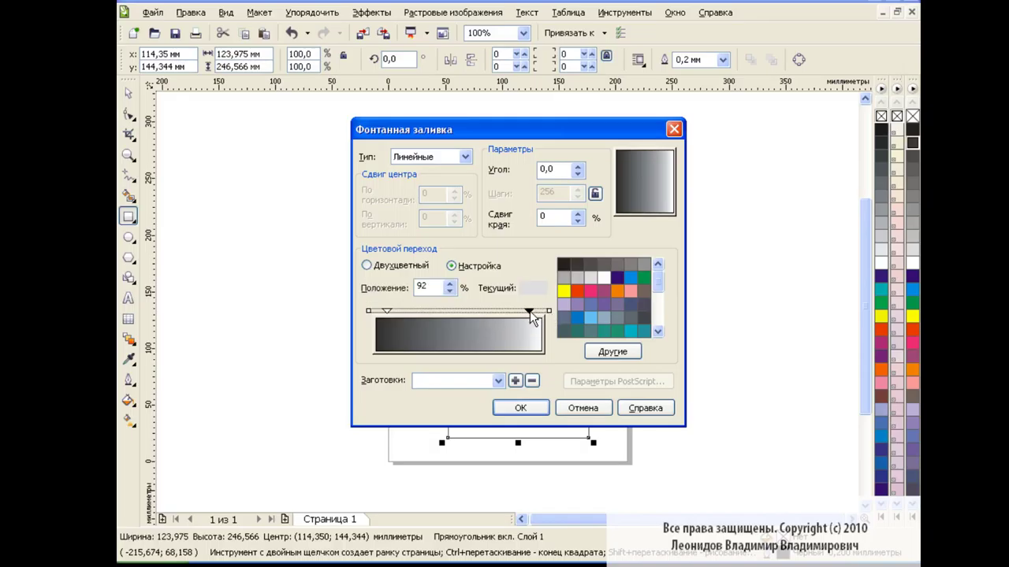
- Make the end grey and the points black at about 10% and 92%, then apply
click(550, 310)
click(604, 265)
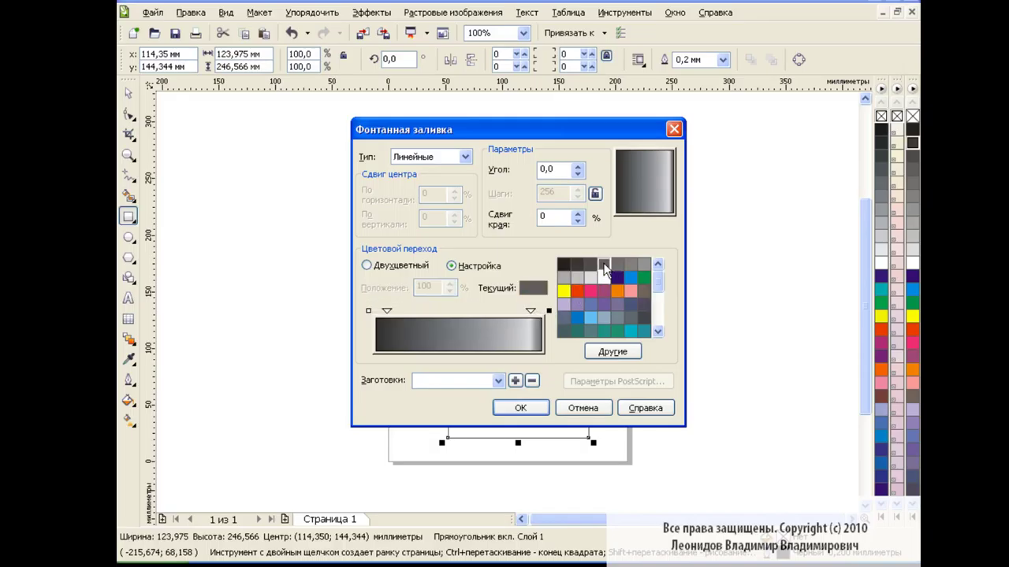
click(386, 310)
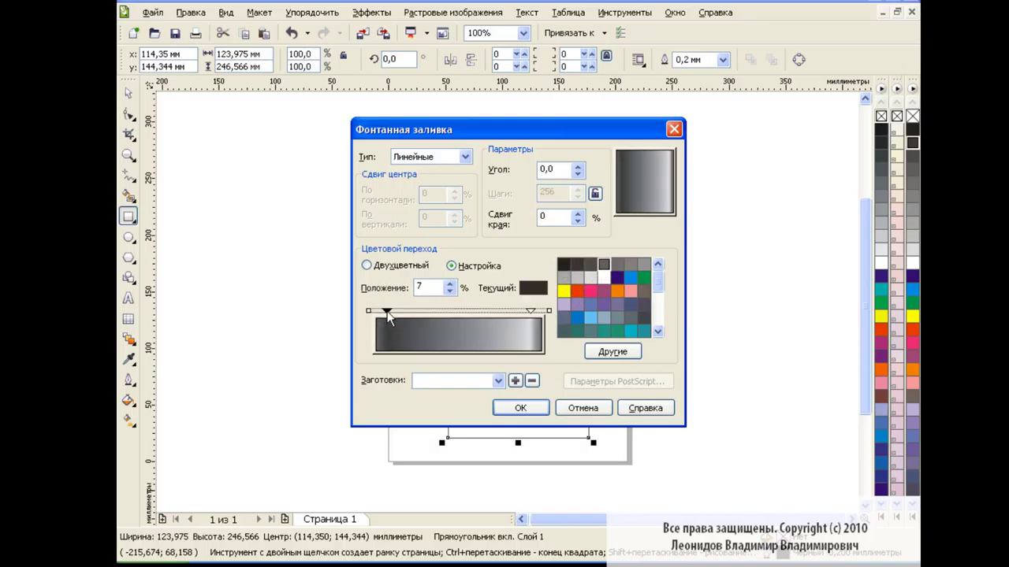
click(563, 264)
click(529, 311)
click(564, 264)
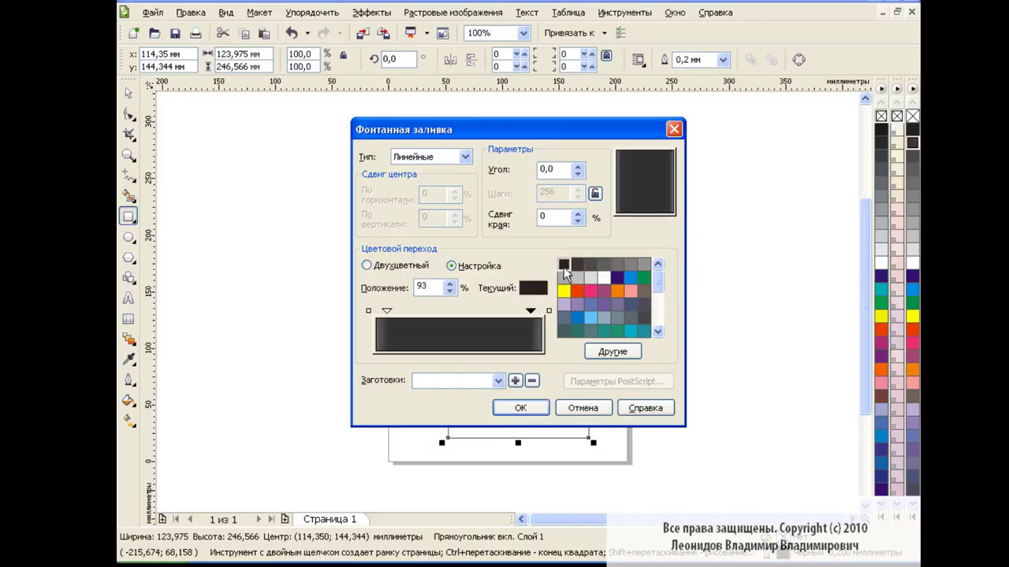
drag(386, 311, 391, 311)
click(528, 311)
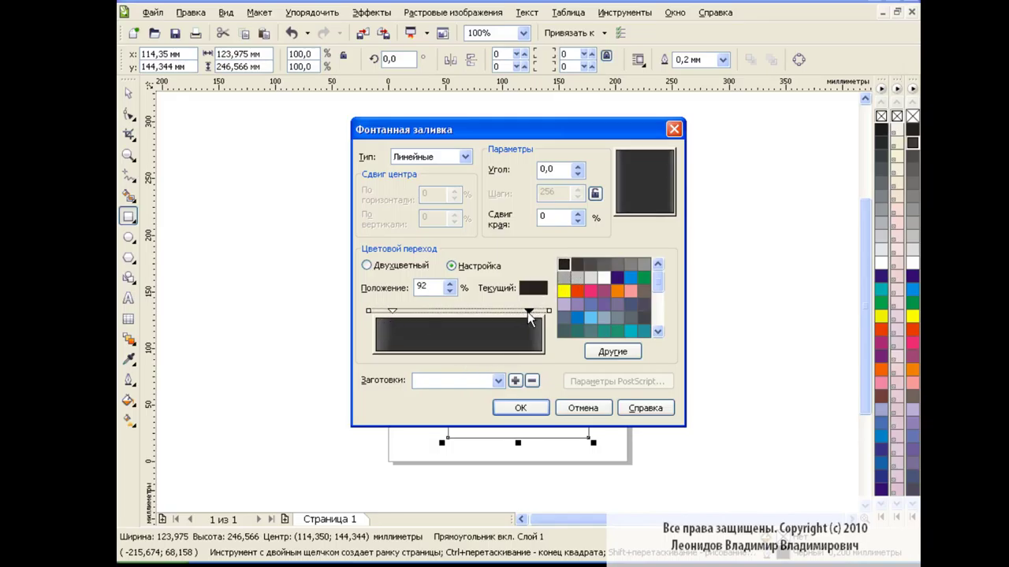
click(524, 406)
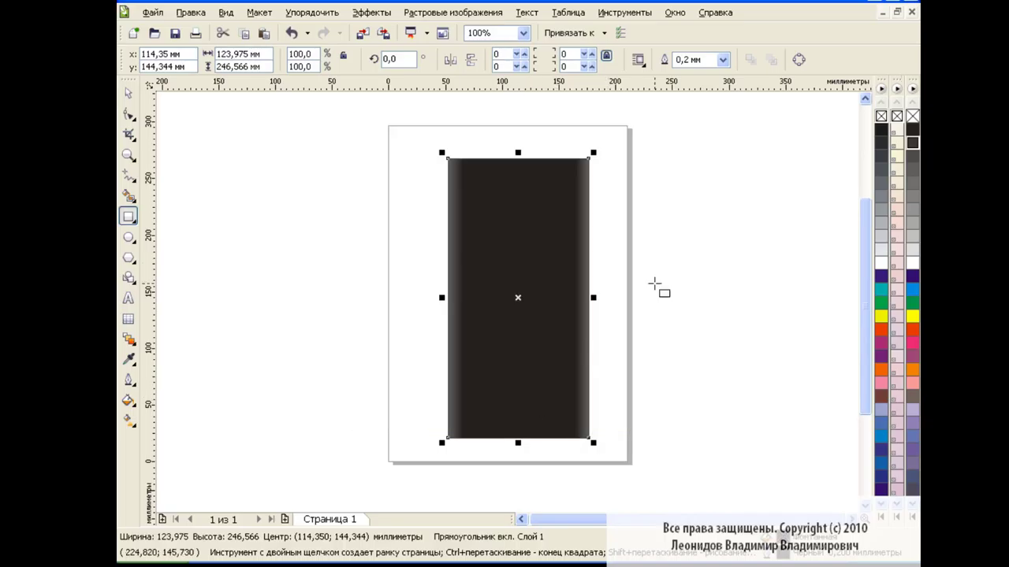
- Remove the body's outline and draw a dark grey inner rectangle near its top
right_click(912, 116)
drag(469, 173, 569, 253)
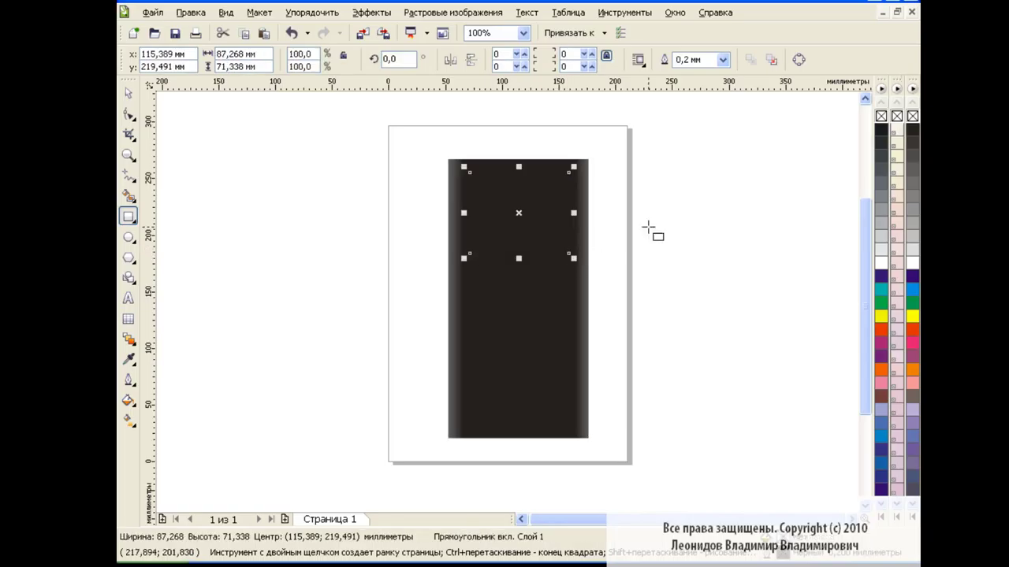
click(913, 145)
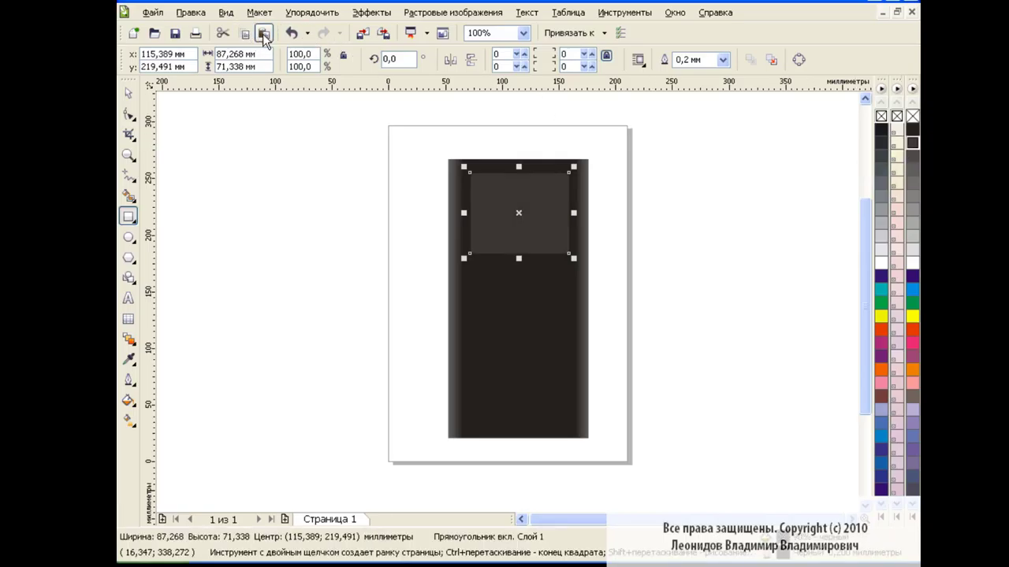
- Scale a copy of the inner rectangle to 92% and fill it white
drag(573, 258, 570, 256)
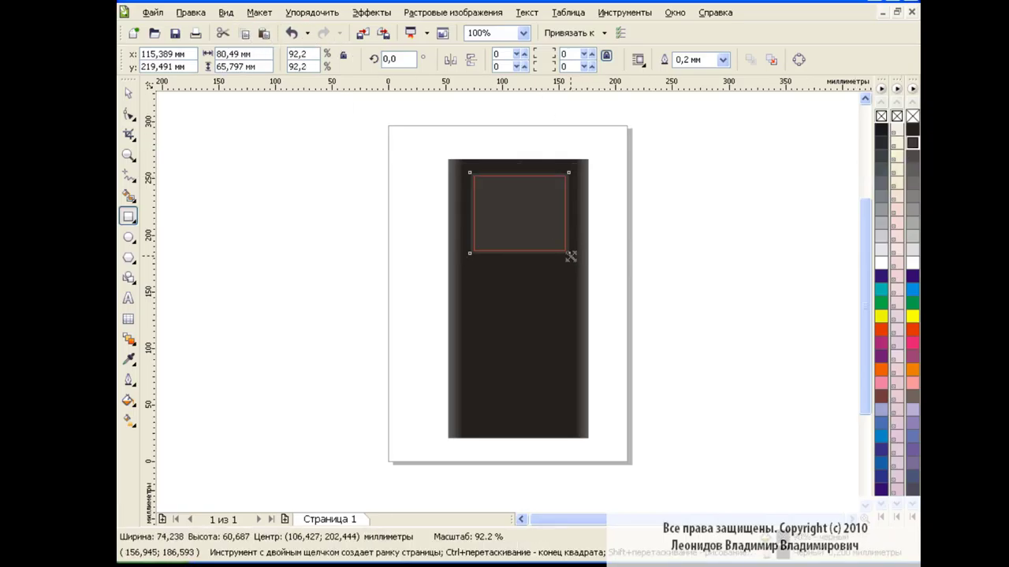
drag(571, 257, 570, 257)
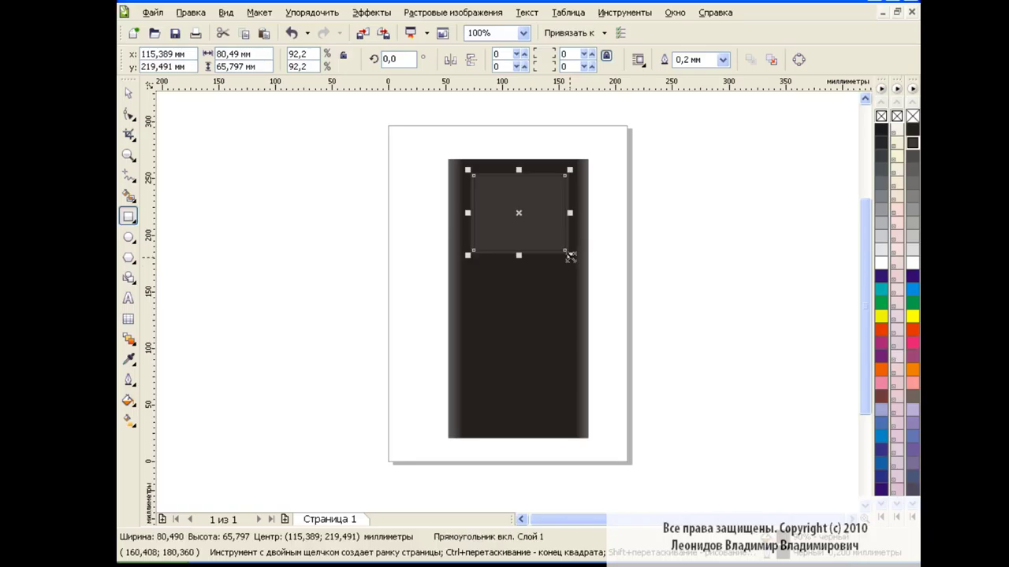
click(912, 264)
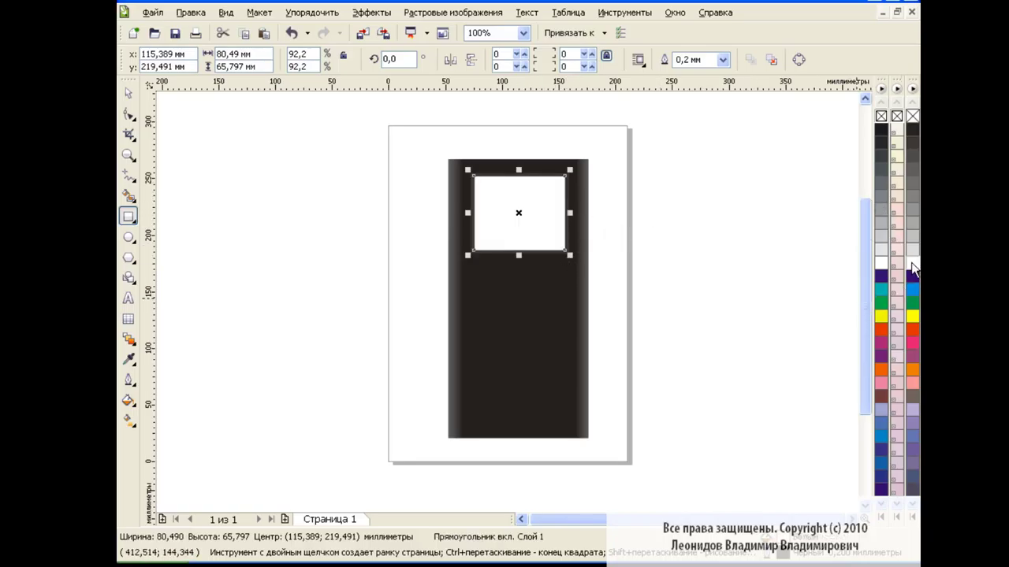
click(129, 92)
click(297, 226)
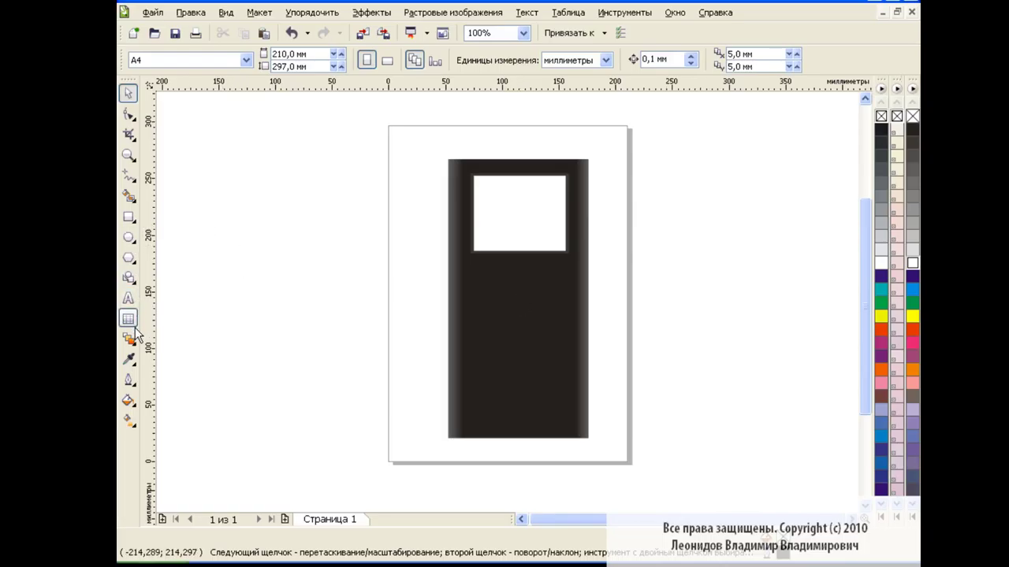
- Draw a deep grey circle below the screen for the click wheel
click(129, 236)
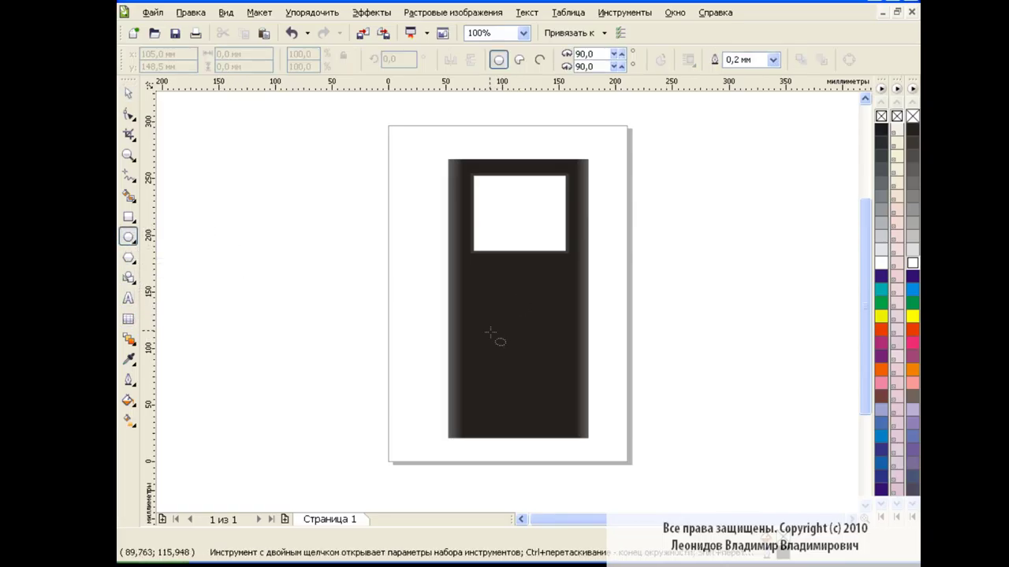
drag(476, 319, 566, 406)
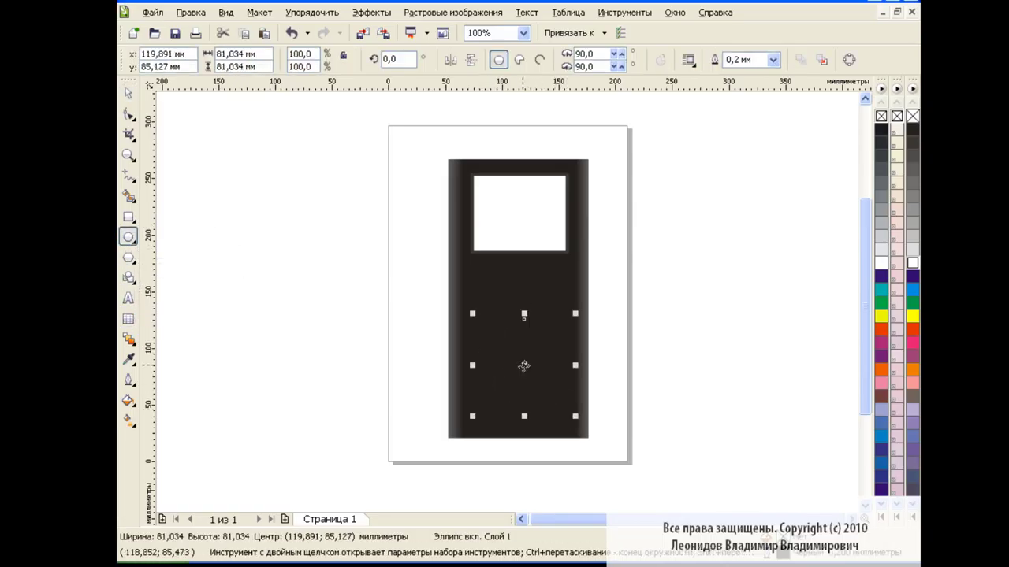
drag(517, 359, 517, 359)
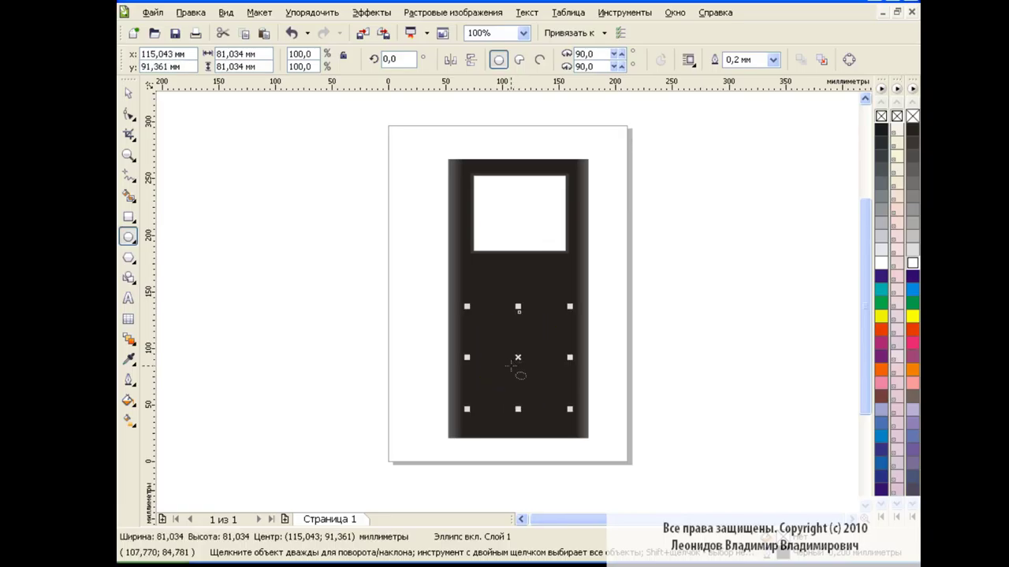
click(912, 170)
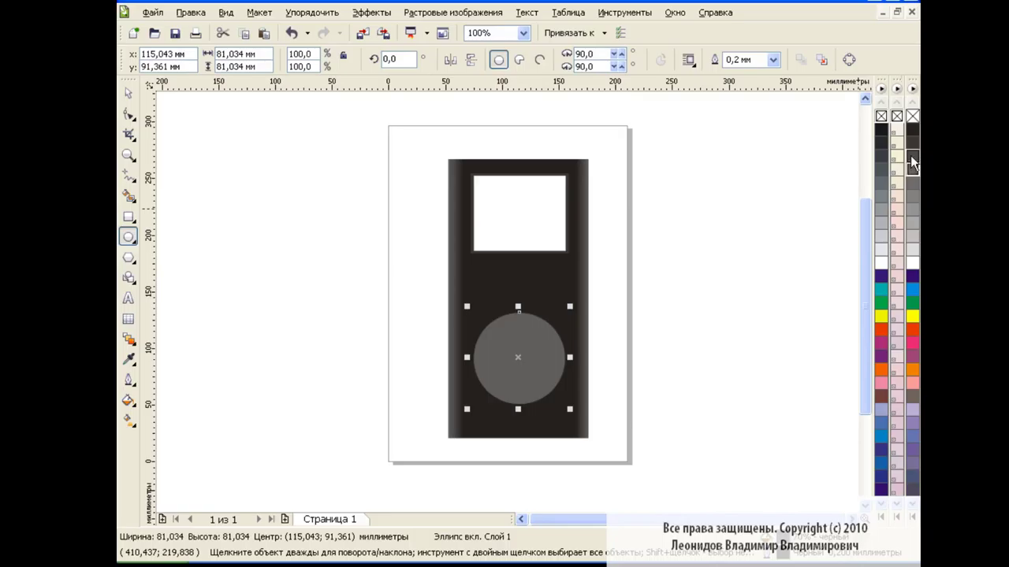
click(910, 157)
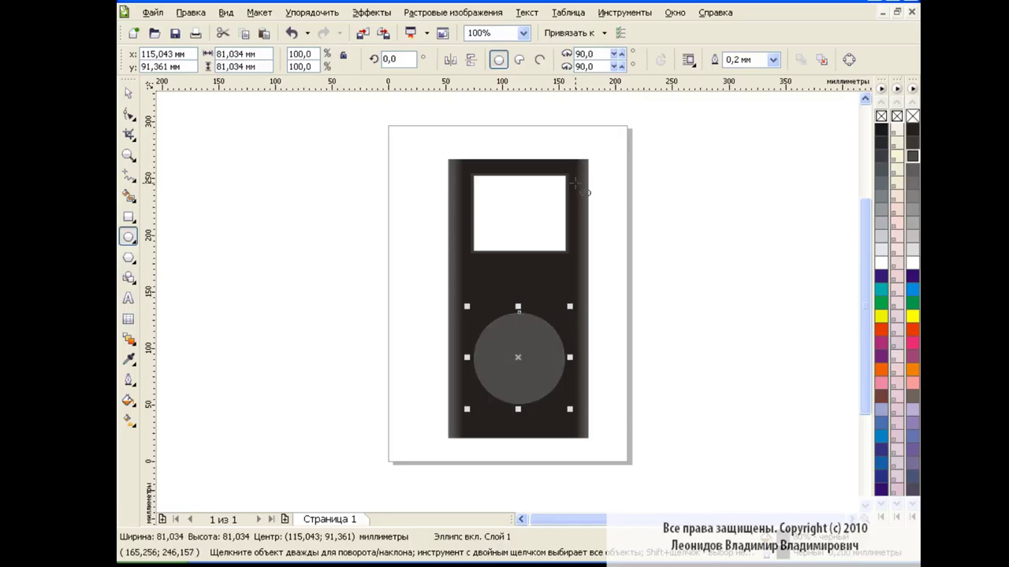
- Add a black centre circle scaled to 35% of the wheel
mouse_move(570, 410)
mouse_down()
mouse_move(548, 382)
mouse_move(558, 392)
mouse_up()
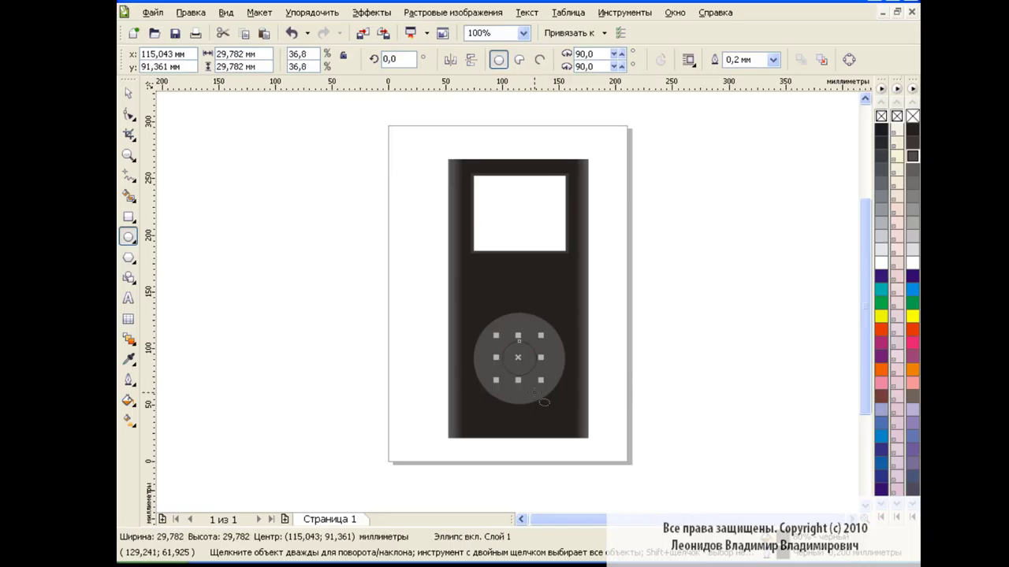
click(912, 131)
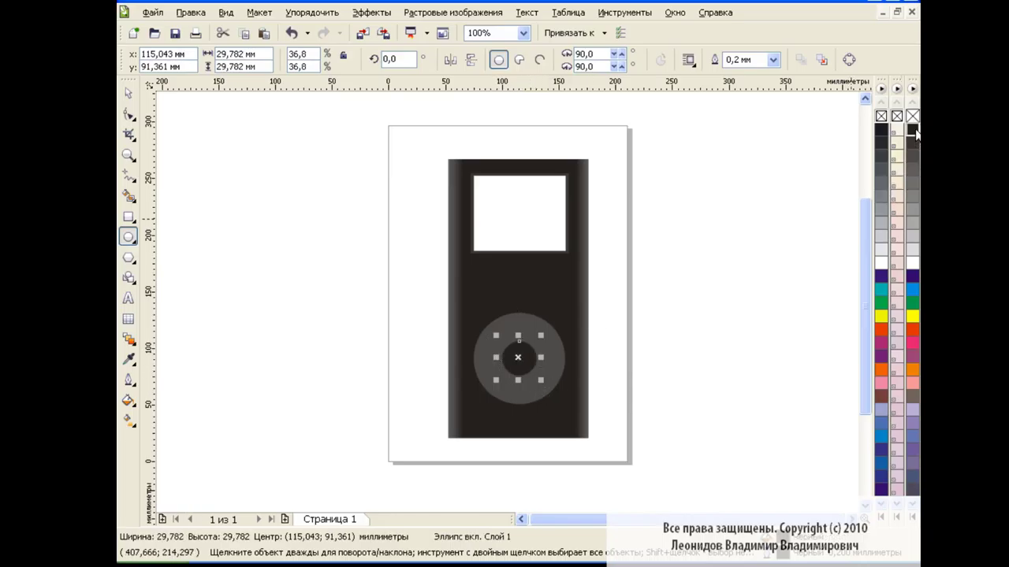
click(125, 93)
click(350, 323)
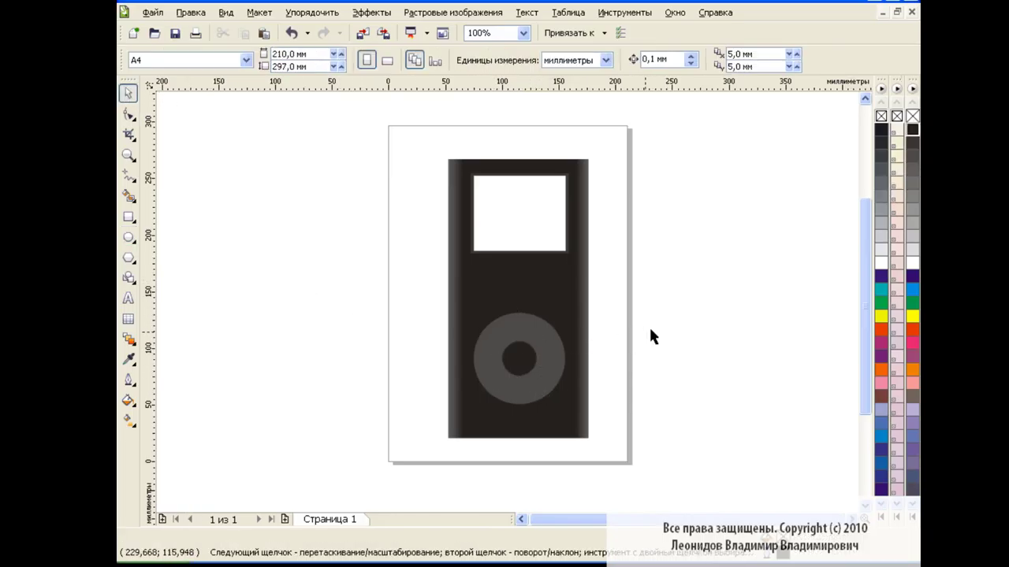
key(ctrl+z)
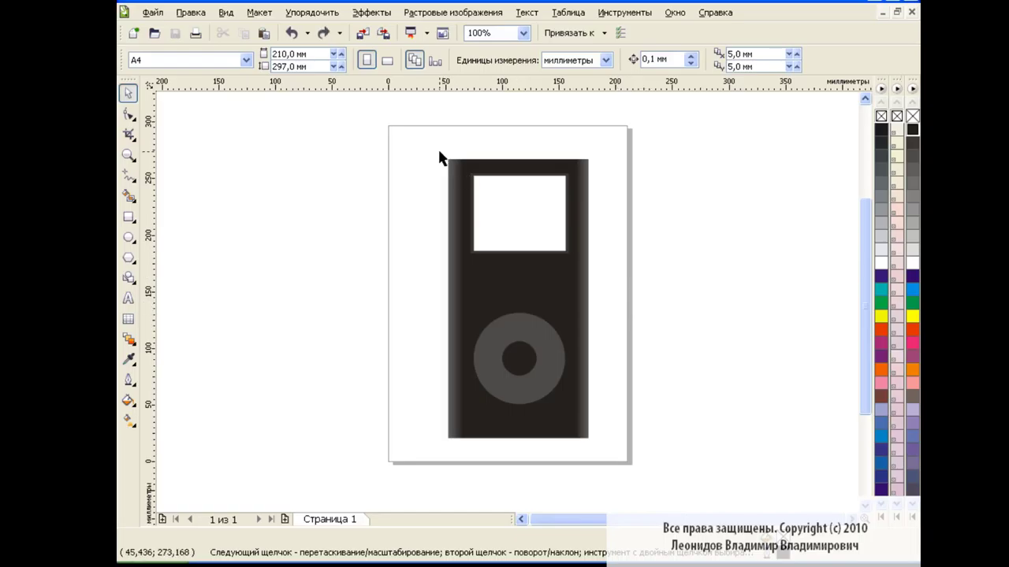
- Stretch the screen and its grey frame sideways to about 100 mm wide (114%)
drag(430, 146, 613, 277)
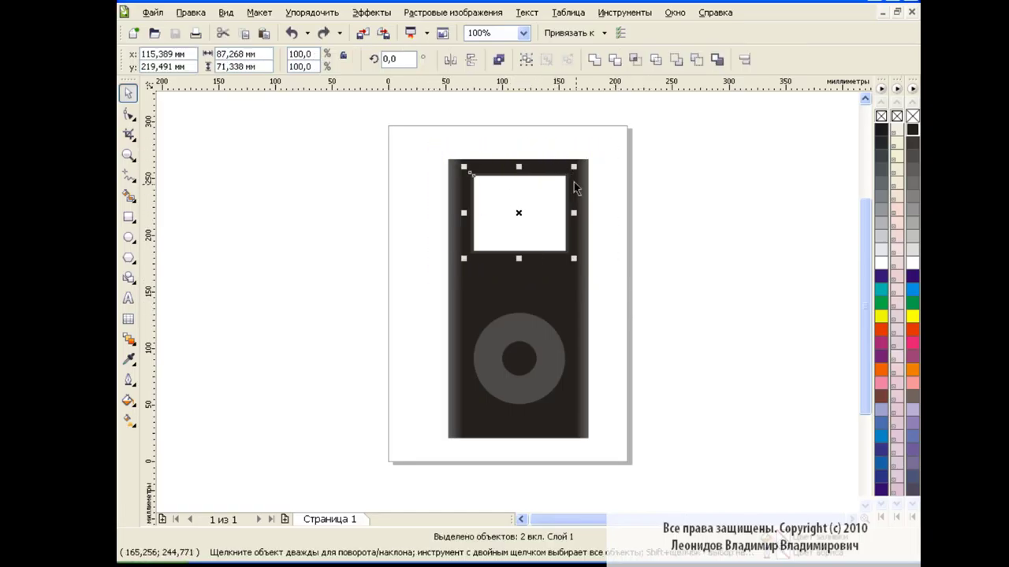
drag(573, 213, 581, 213)
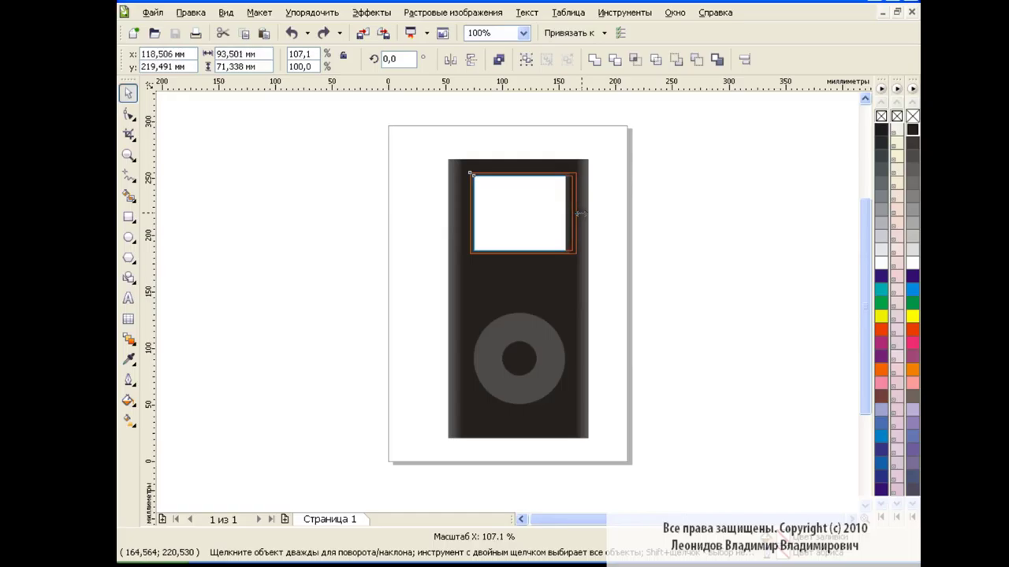
drag(463, 213, 458, 212)
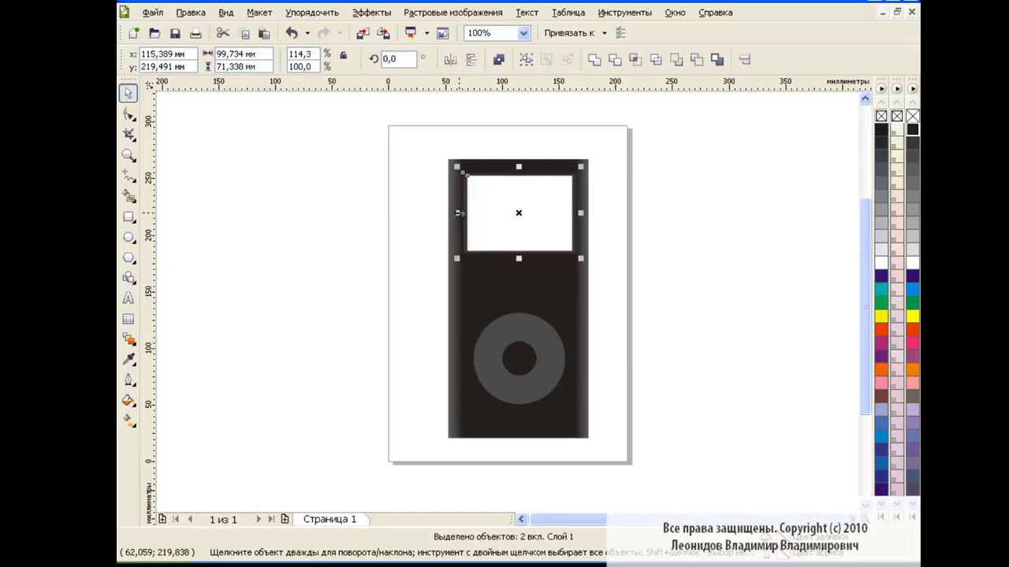
click(666, 233)
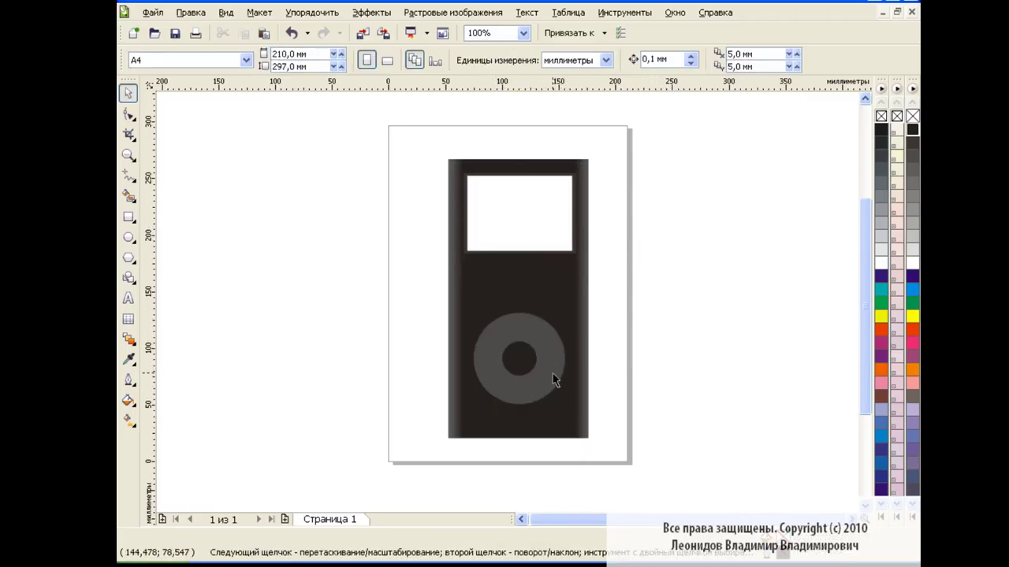
- Add an enlarged light-coloured 'menu' text label and move it onto the click wheel
click(127, 298)
click(338, 284)
text(ьу)
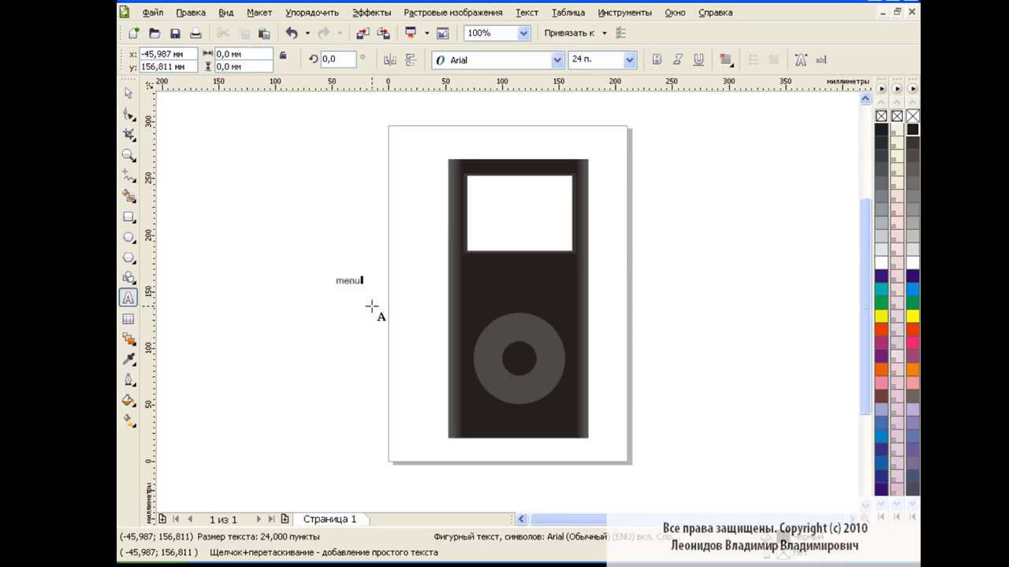
mouse_move(374, 288)
mouse_down()
mouse_move(329, 282)
mouse_move(517, 331)
mouse_move(504, 331)
mouse_up()
click(912, 263)
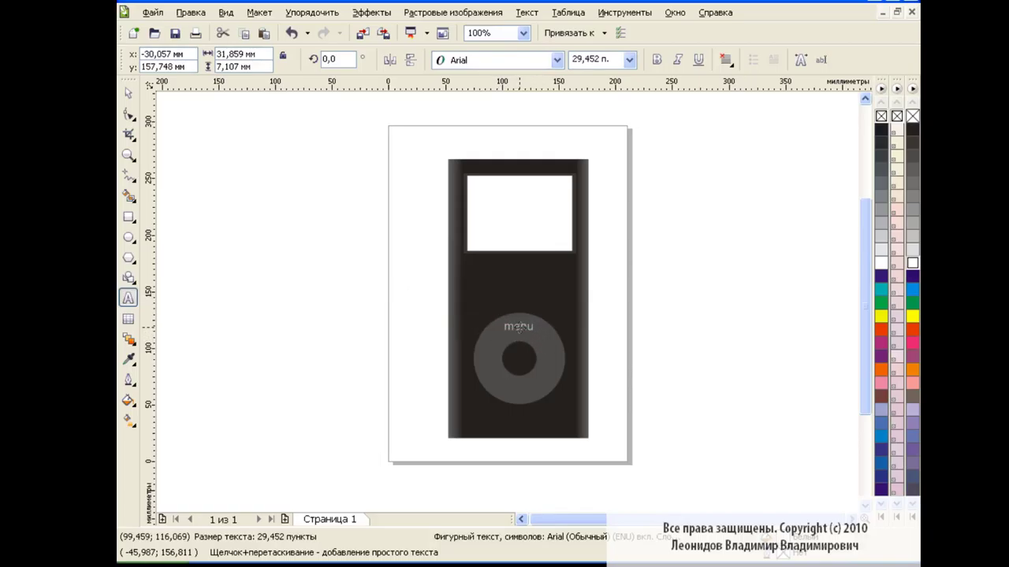
click(648, 334)
- Retype the label in capitals as 'MENU' and deselect it
key(ctrl+space)
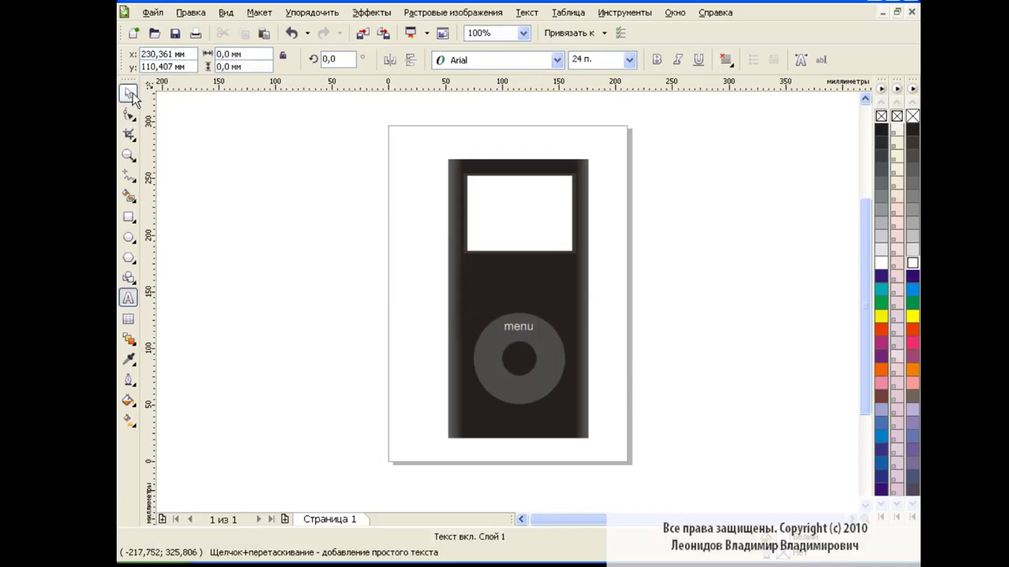
click(523, 328)
key(F8)
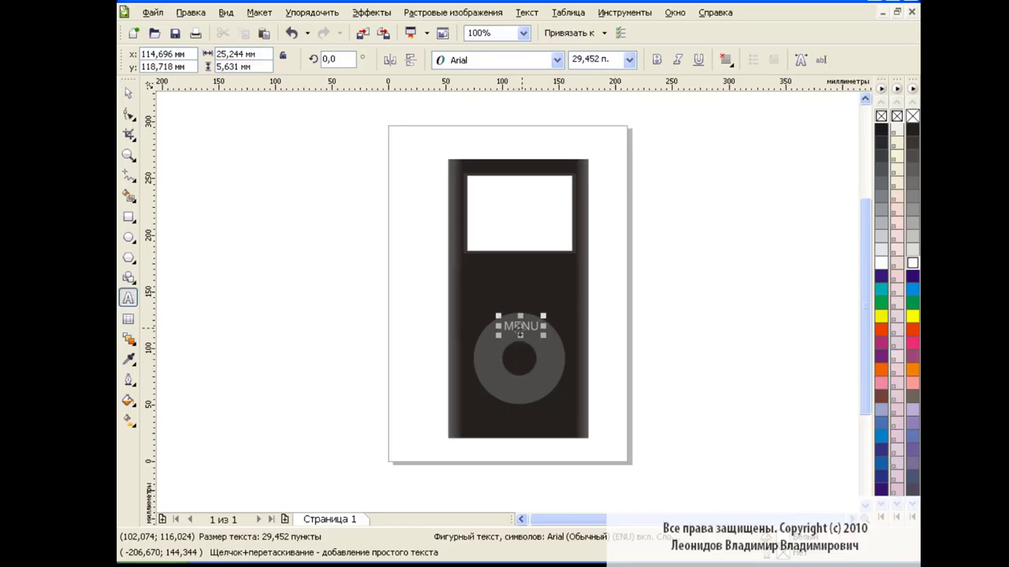
key(ctrl+space)
click(370, 327)
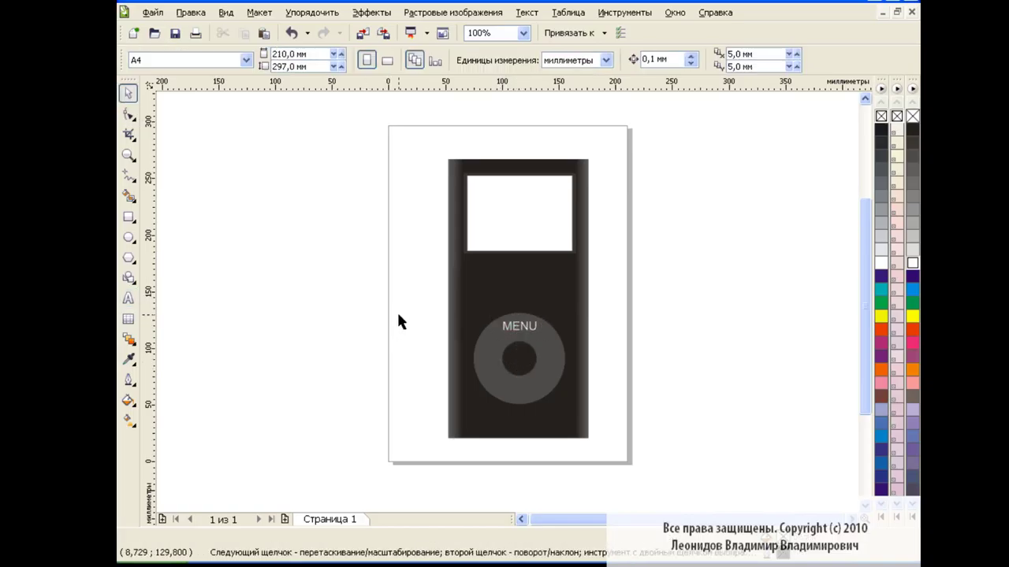
- Draw a triangle off the page and rotate it 270° to point right
click(129, 259)
click(183, 272)
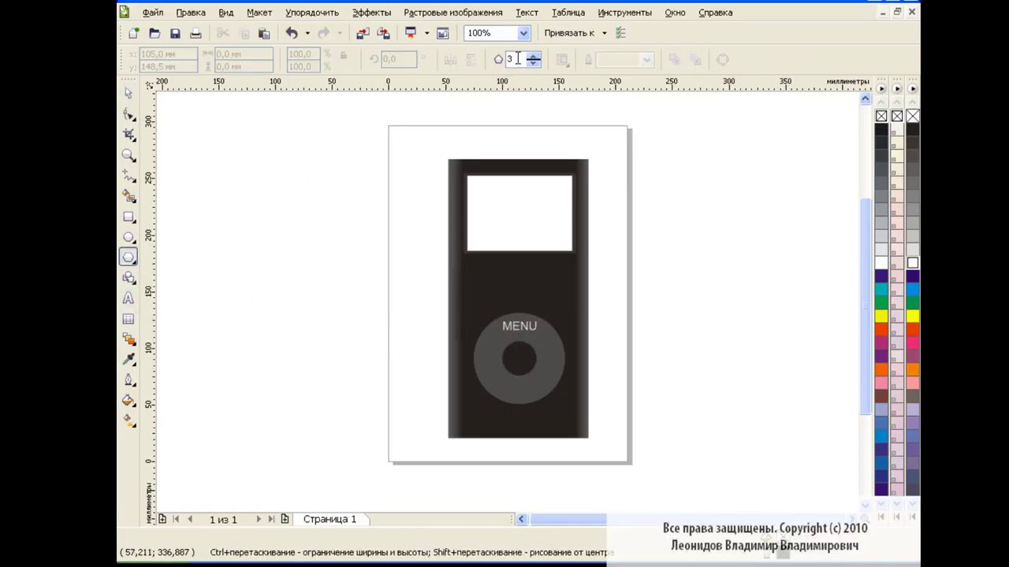
drag(279, 207, 354, 281)
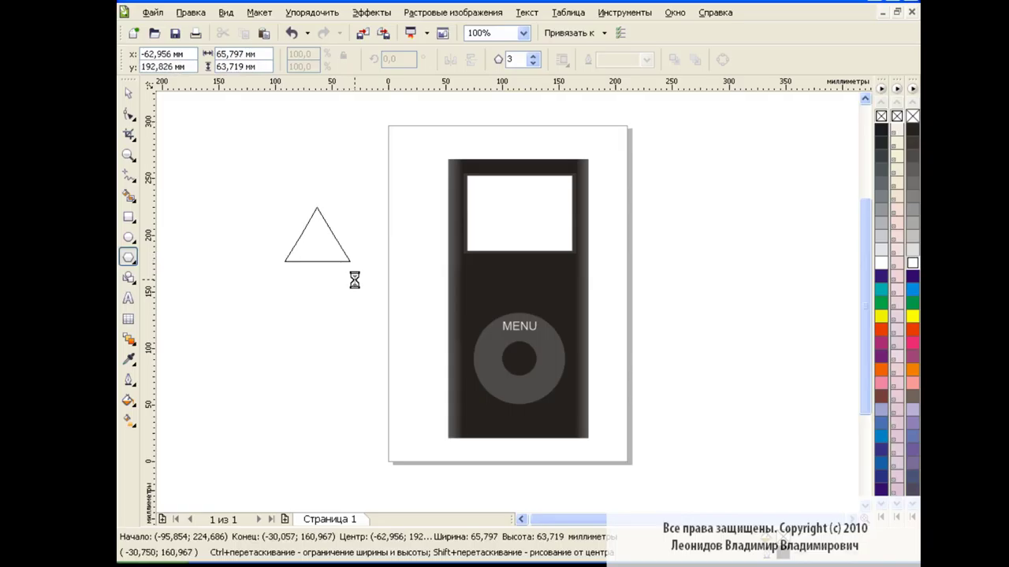
double_click(398, 59)
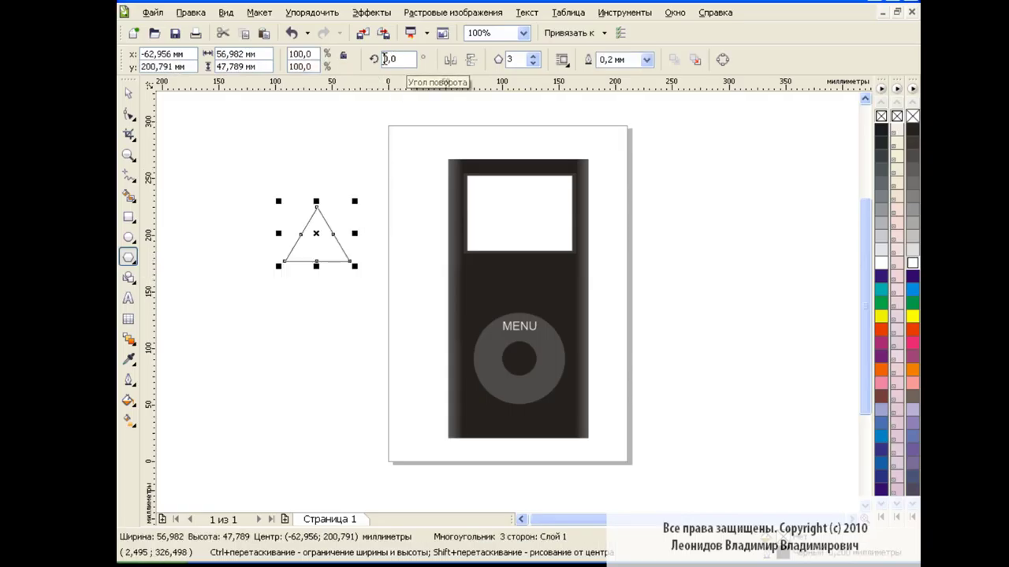
text(270)
key(Return)
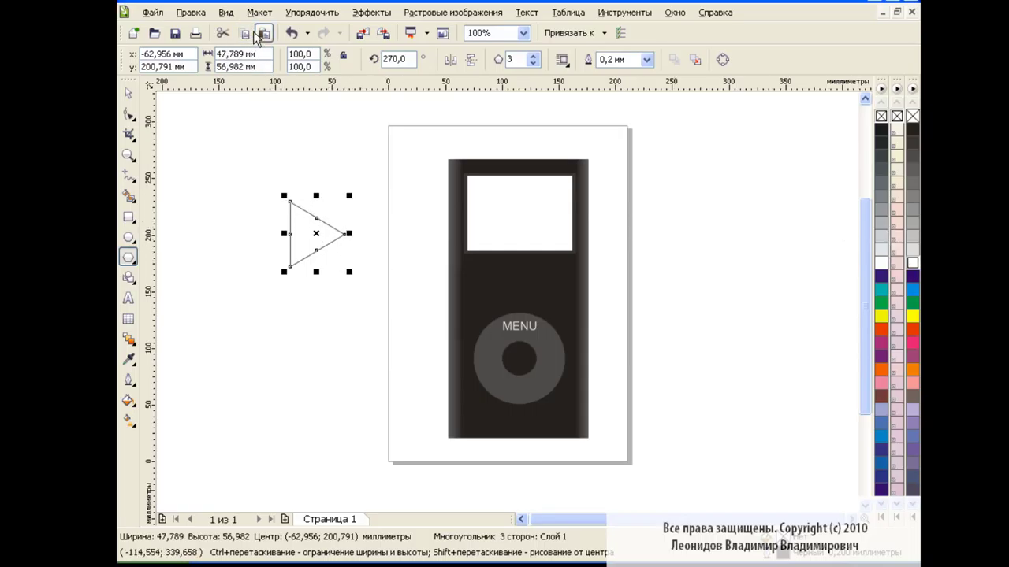
- Place a copy of the triangle beside it and group the two
drag(316, 233, 260, 233)
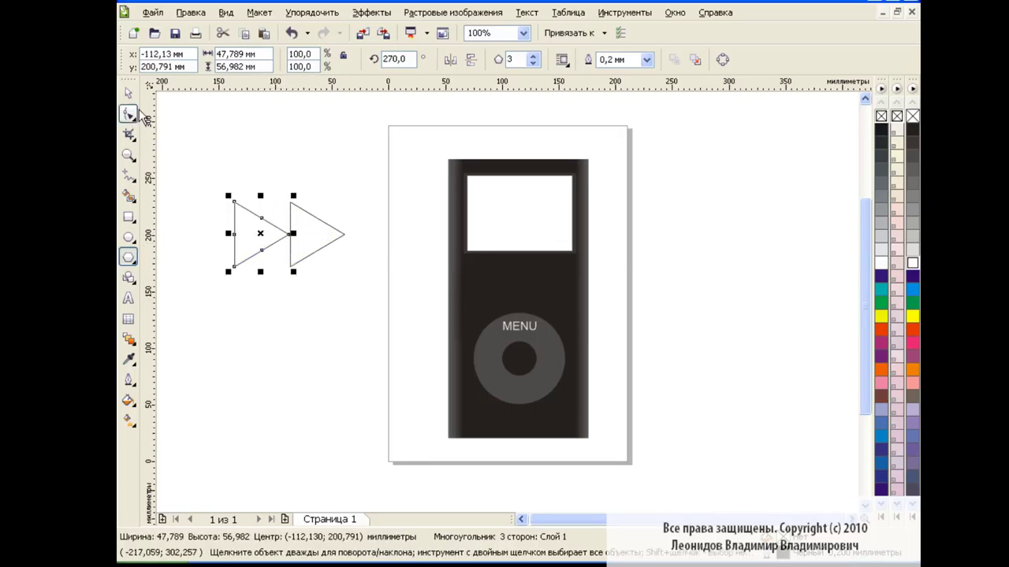
key(space)
click(306, 320)
drag(221, 198, 361, 300)
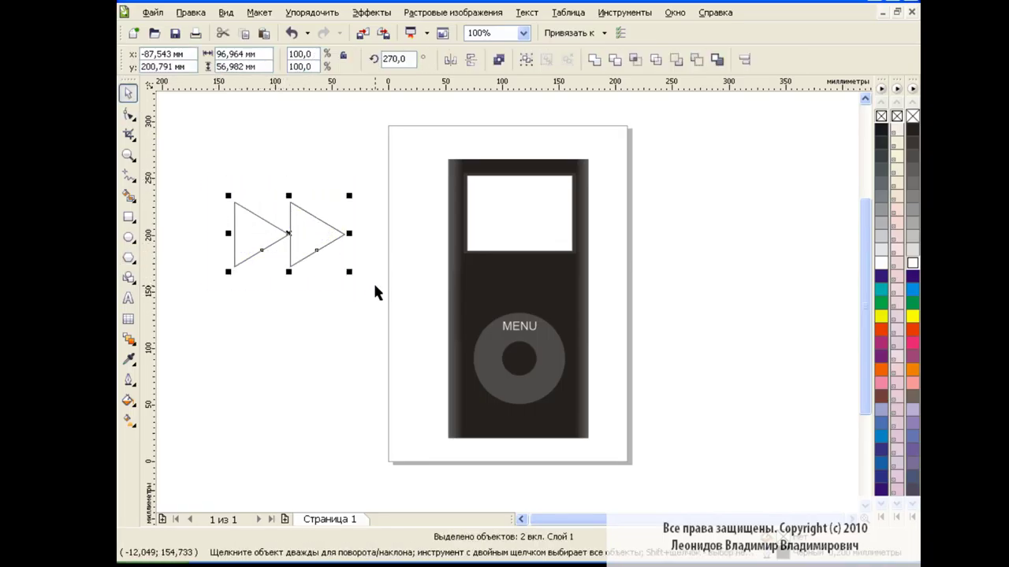
key(ctrl+g)
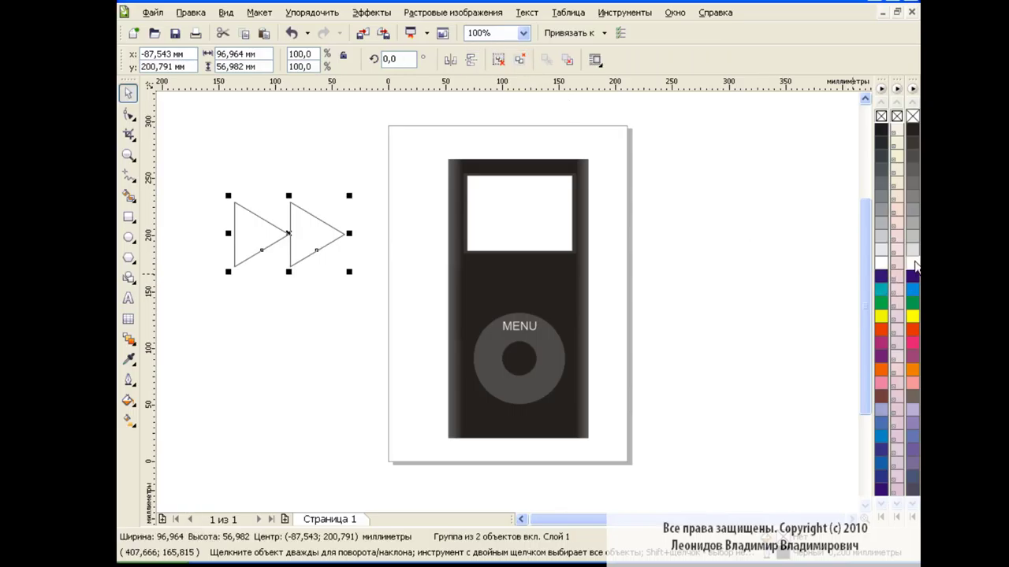
- Give the pair a white outline and shrink it onto the wheel's right side
right_click(914, 264)
mouse_move(349, 272)
mouse_down()
mouse_move(268, 226)
mouse_move(550, 359)
mouse_up()
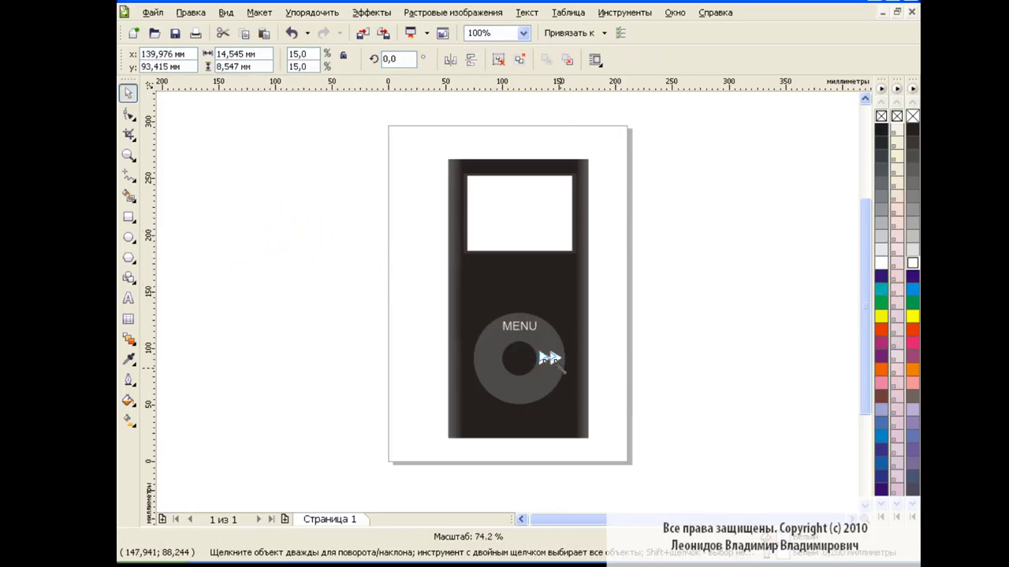
click(635, 356)
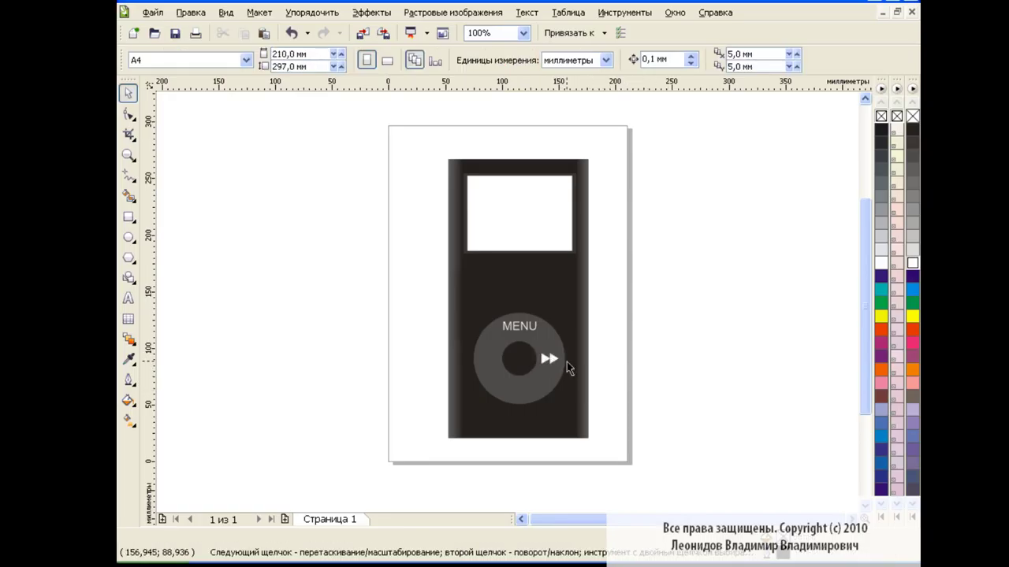
click(549, 358)
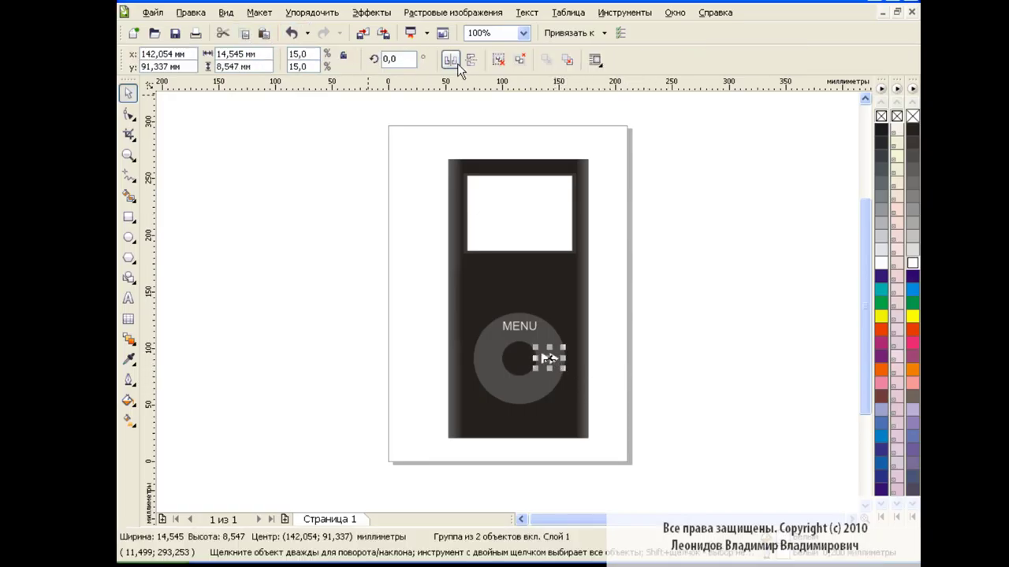
click(450, 59)
click(546, 359)
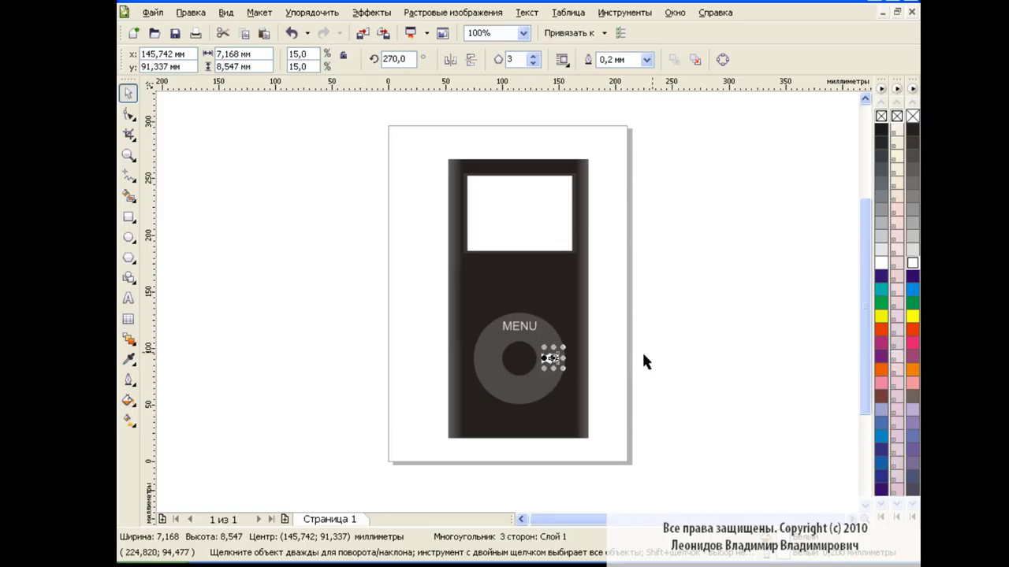
- Try placing a mirrored triangle copy left of the wheel centre, then undo it
click(644, 361)
click(550, 359)
key(Escape)
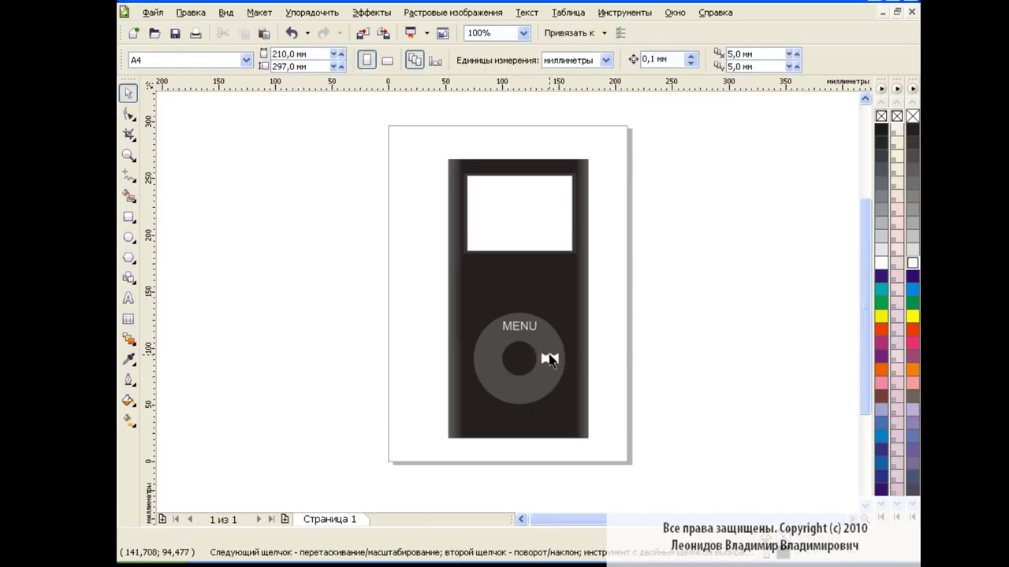
click(549, 358)
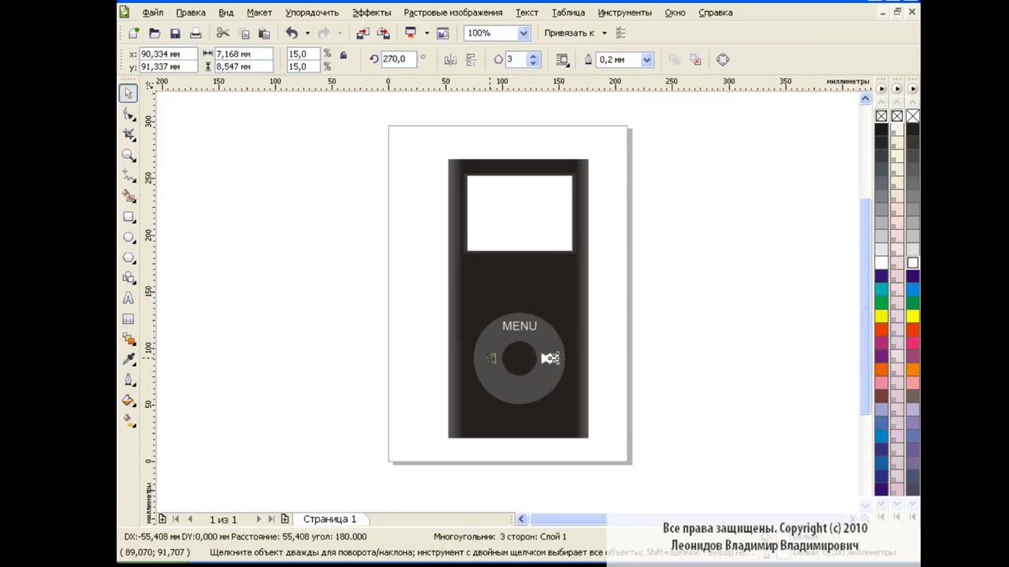
drag(489, 359, 490, 359)
click(658, 355)
click(550, 361)
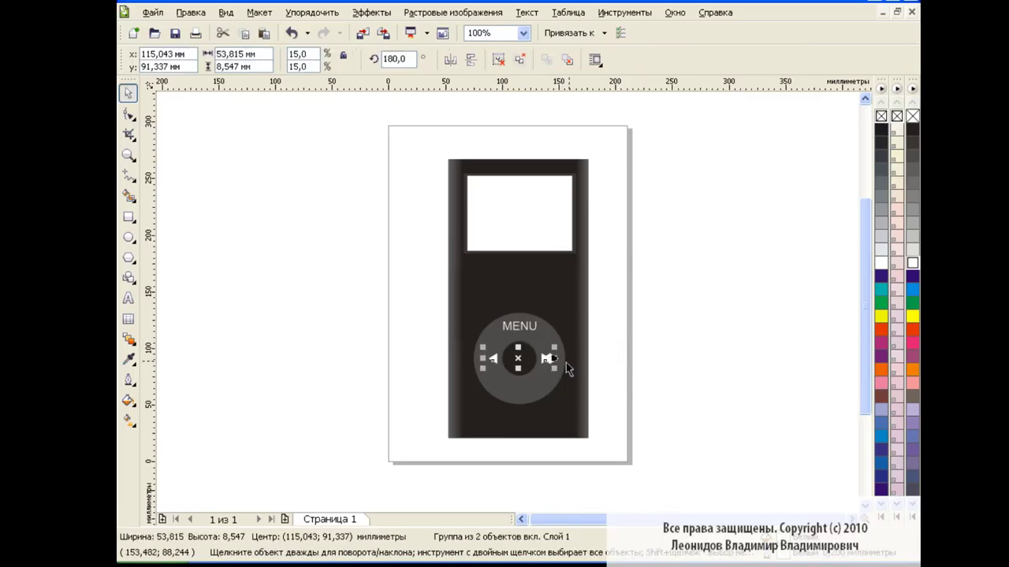
click(624, 356)
click(549, 359)
click(293, 33)
key(Escape)
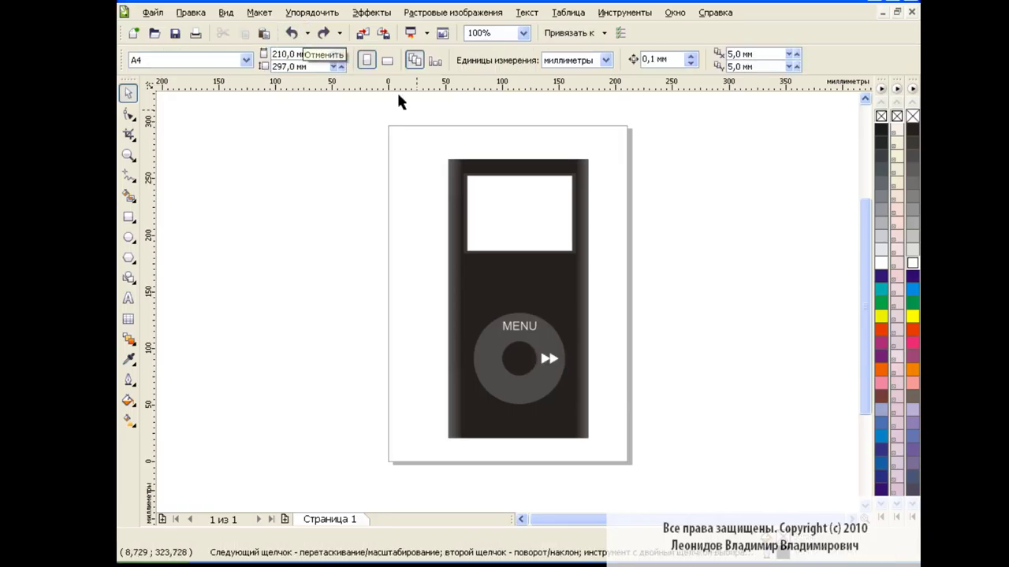
- Rotate the fast-forward arrows 180° and place a copy on the wheel's left side
drag(613, 315, 536, 374)
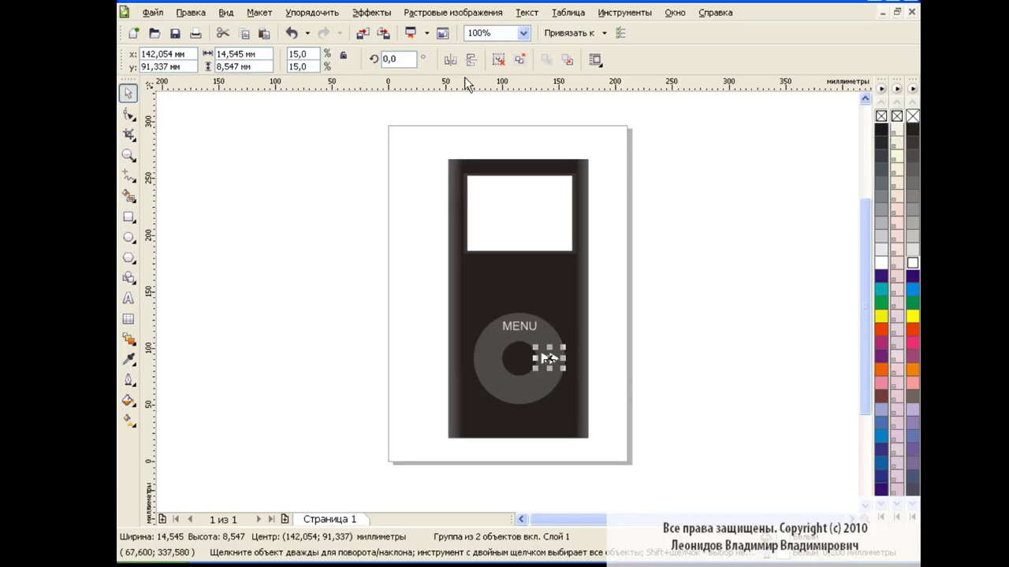
click(398, 58)
text(180)
key(Return)
drag(550, 359, 488, 359)
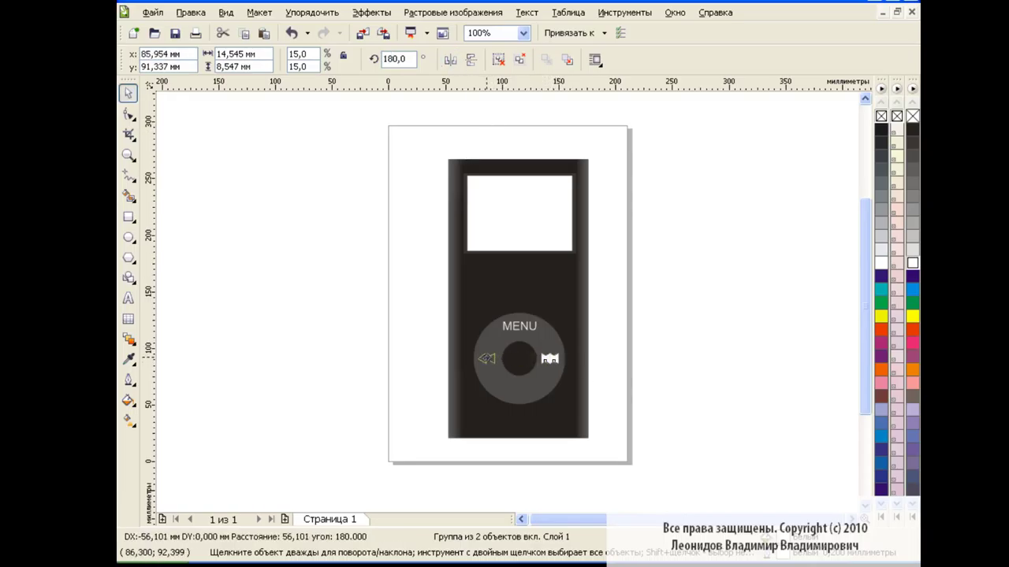
click(736, 356)
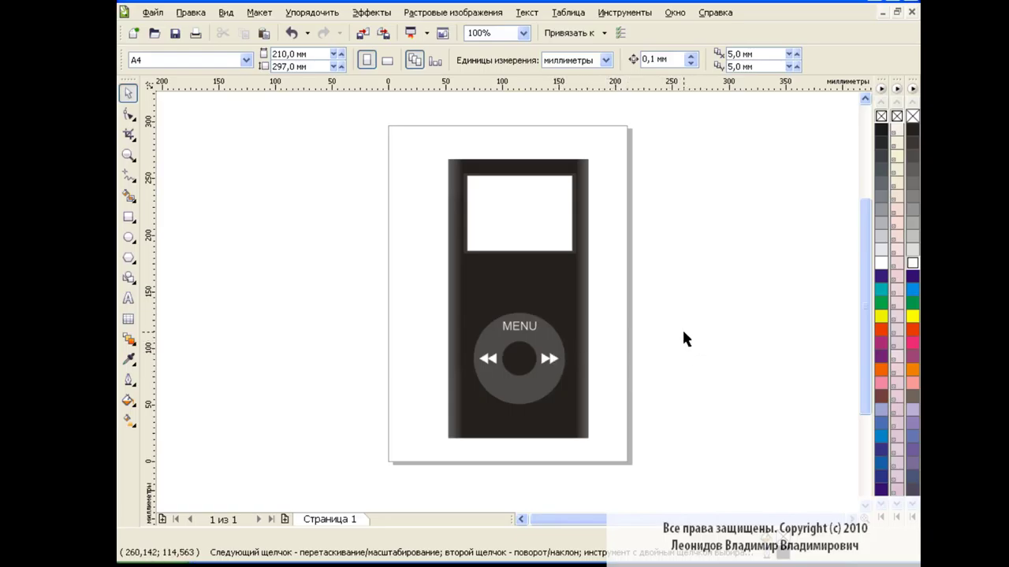
- Draw two tall thin bars side by side left of the page
click(129, 216)
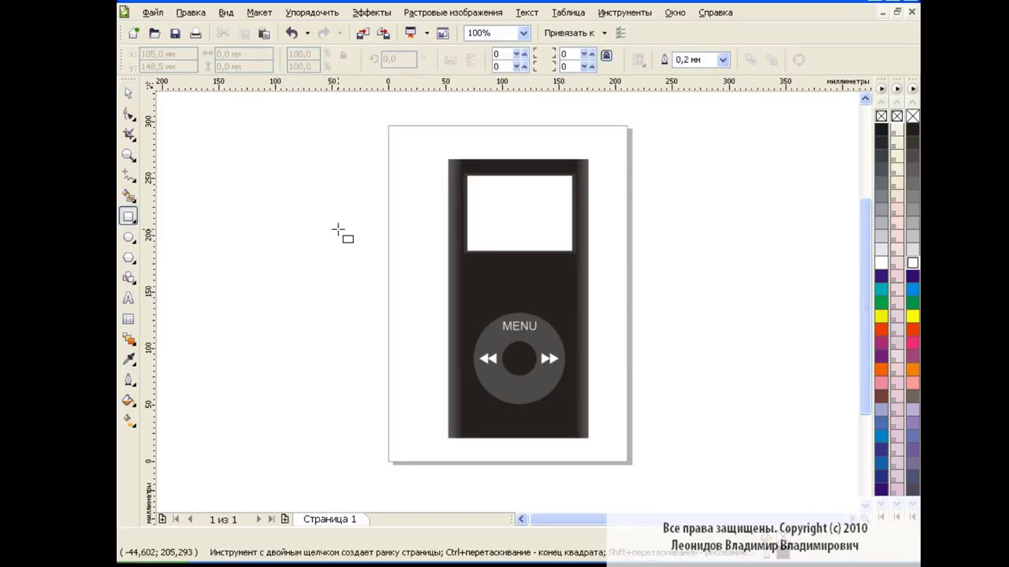
drag(332, 211, 345, 317)
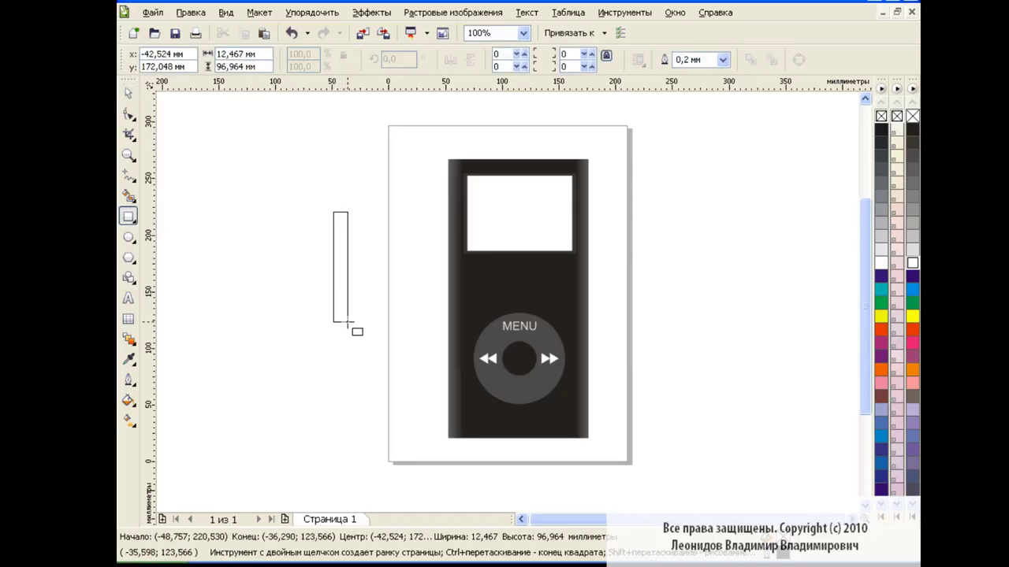
drag(339, 206, 339, 223)
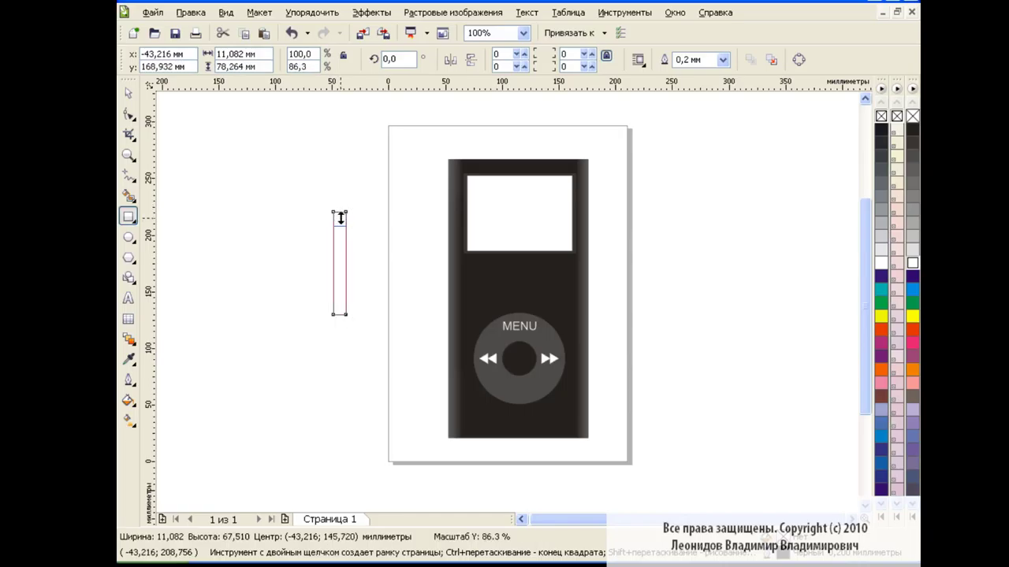
drag(339, 272, 358, 271)
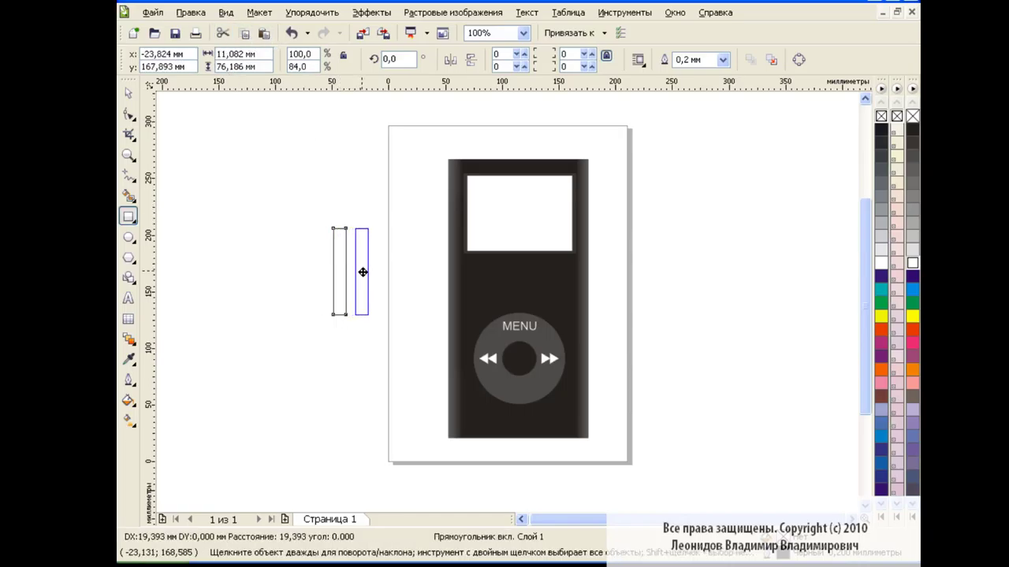
key(space)
click(290, 309)
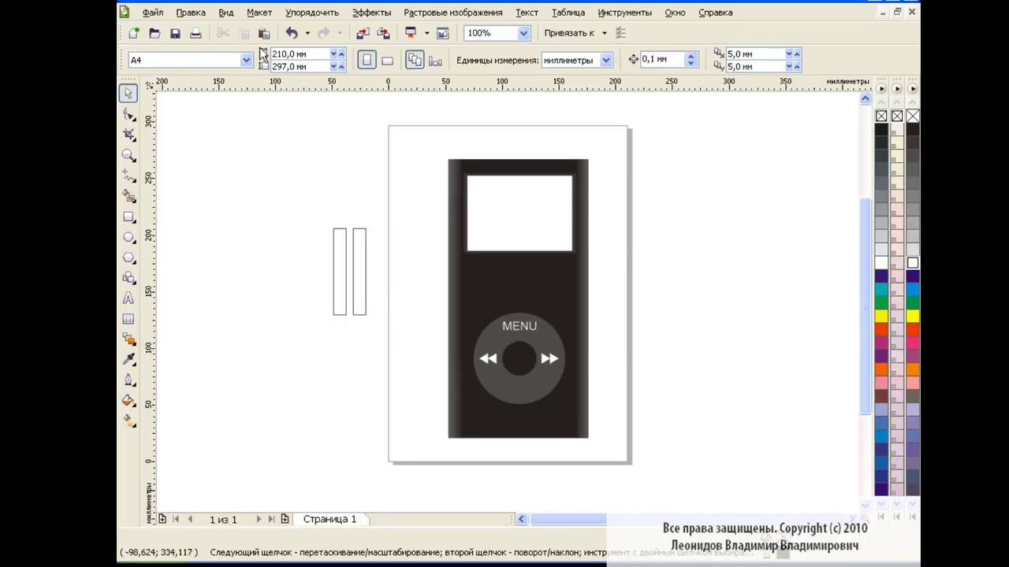
- Copy the fast-forward arrows off the page, give them a black outline and ungroup
click(550, 358)
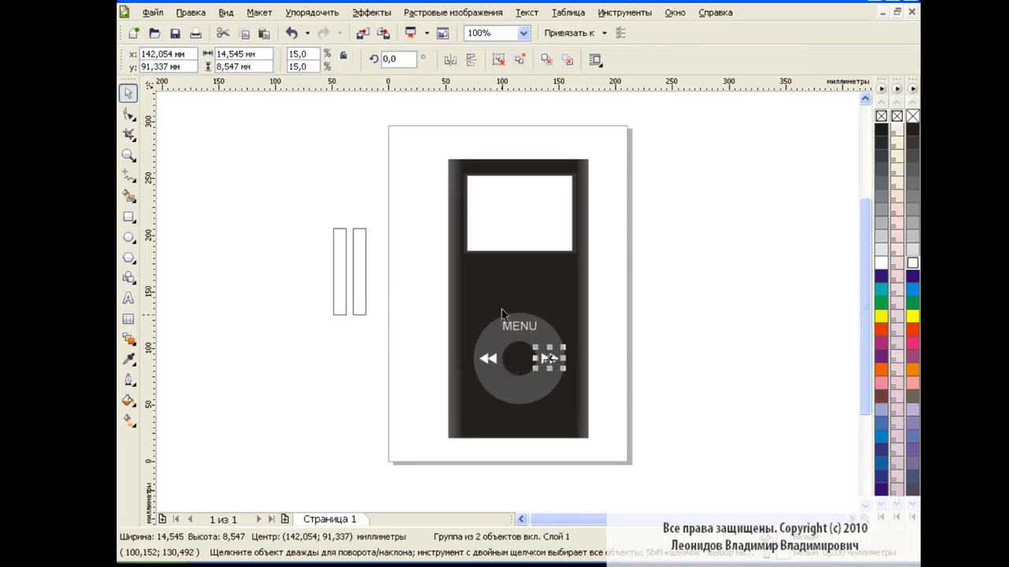
click(245, 33)
drag(551, 360, 682, 290)
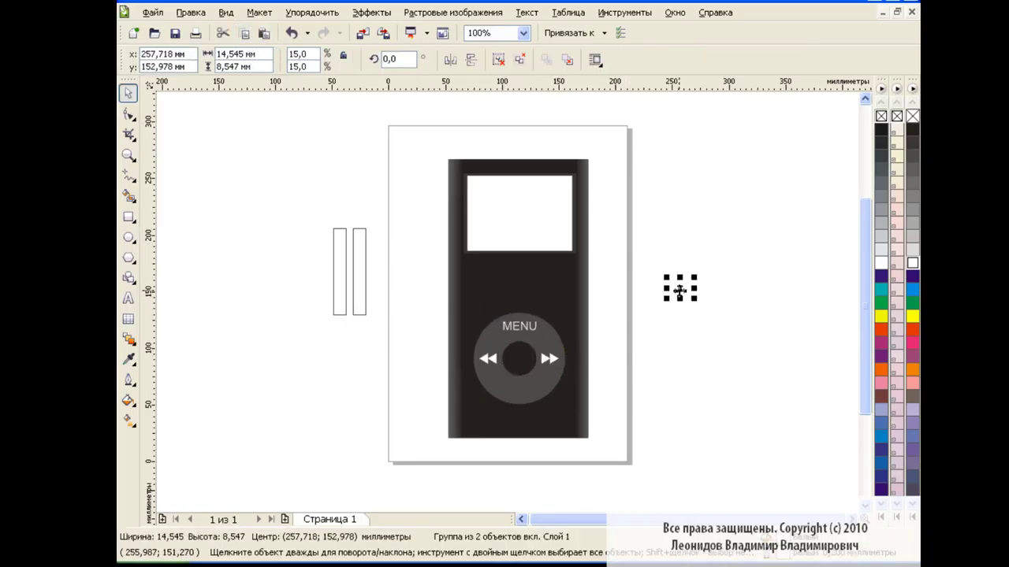
right_click(912, 130)
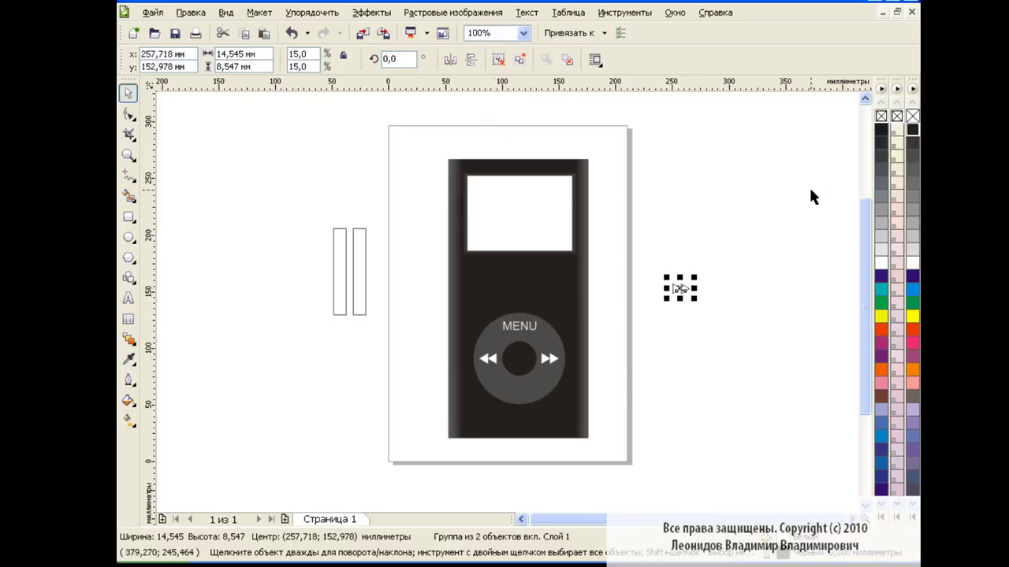
click(520, 63)
- Enlarge one triangle, line it up left of the bars and group all three
mouse_move(680, 290)
mouse_down()
mouse_move(268, 266)
mouse_move(354, 198)
mouse_up()
drag(292, 260, 296, 269)
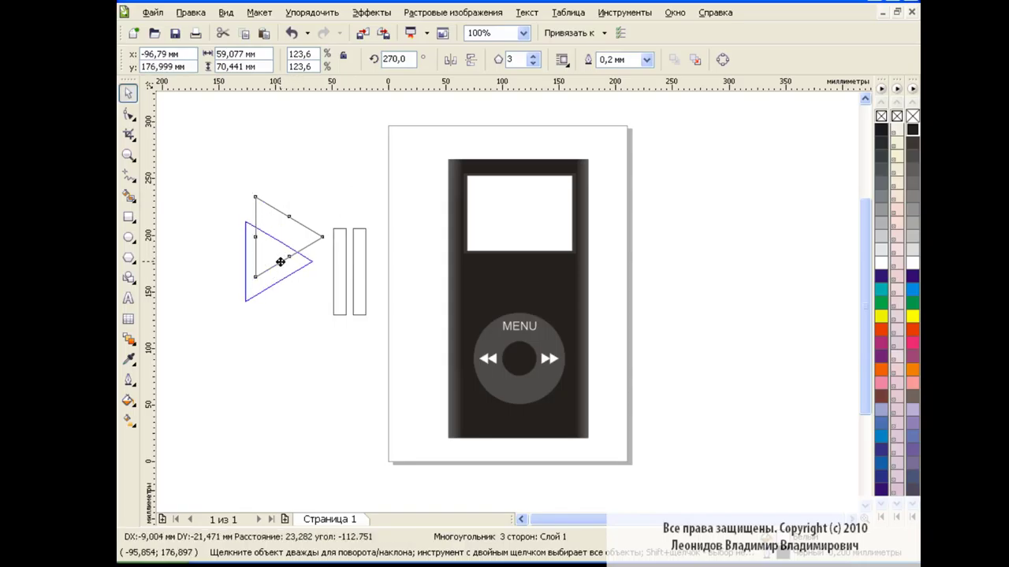
drag(254, 221, 247, 214)
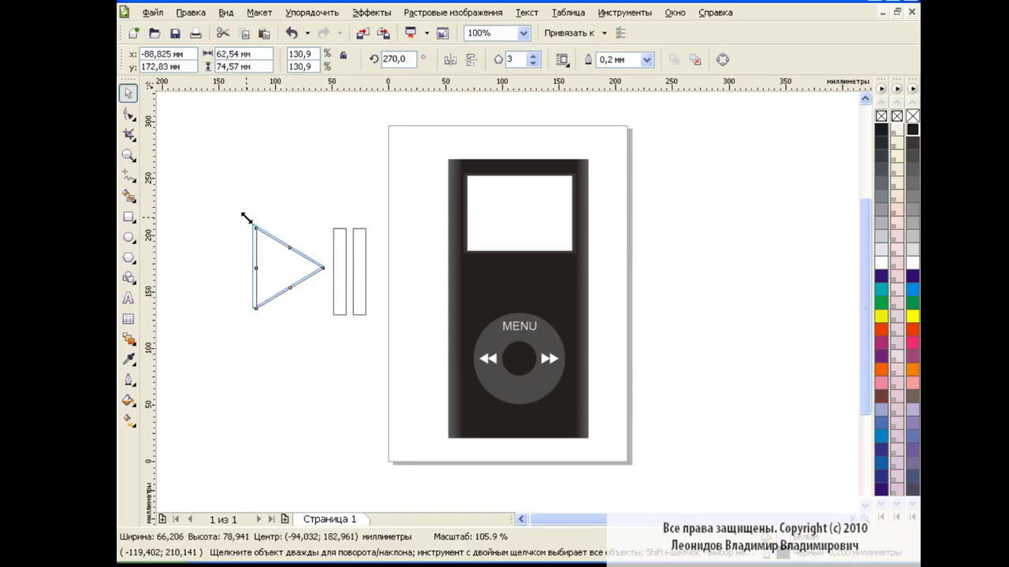
drag(288, 266, 292, 270)
click(286, 349)
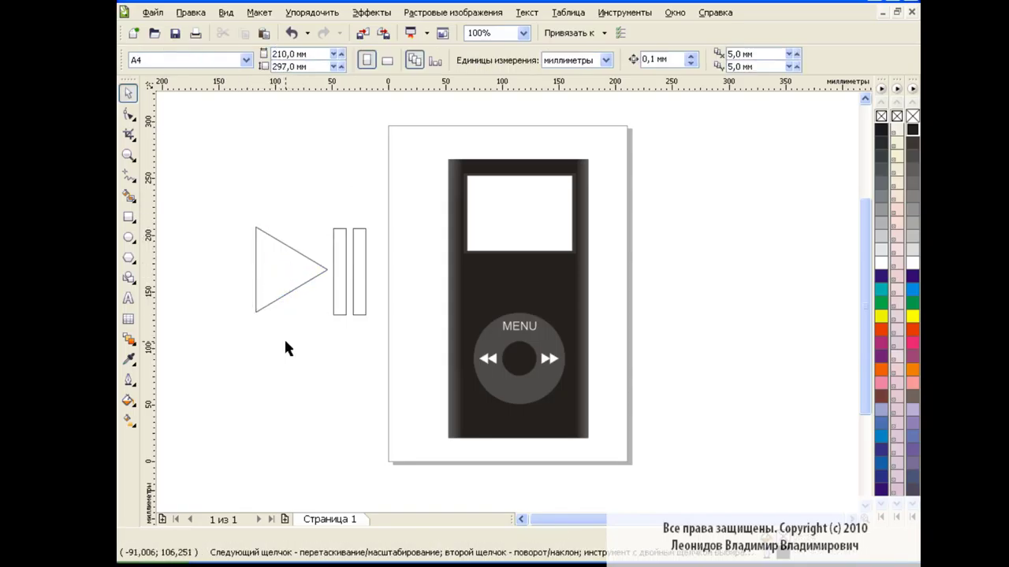
drag(225, 198, 372, 354)
click(527, 59)
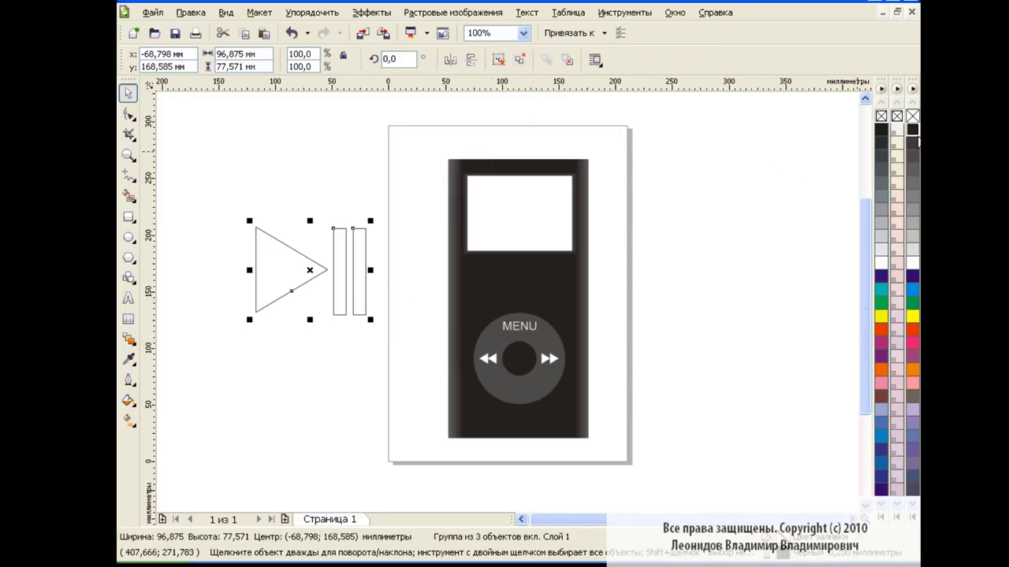
- Shrink the play/pause symbol onto the wheel, then bring it back off the page enlarged
mouse_move(309, 274)
mouse_down()
mouse_move(285, 288)
mouse_move(528, 382)
mouse_move(519, 390)
mouse_up()
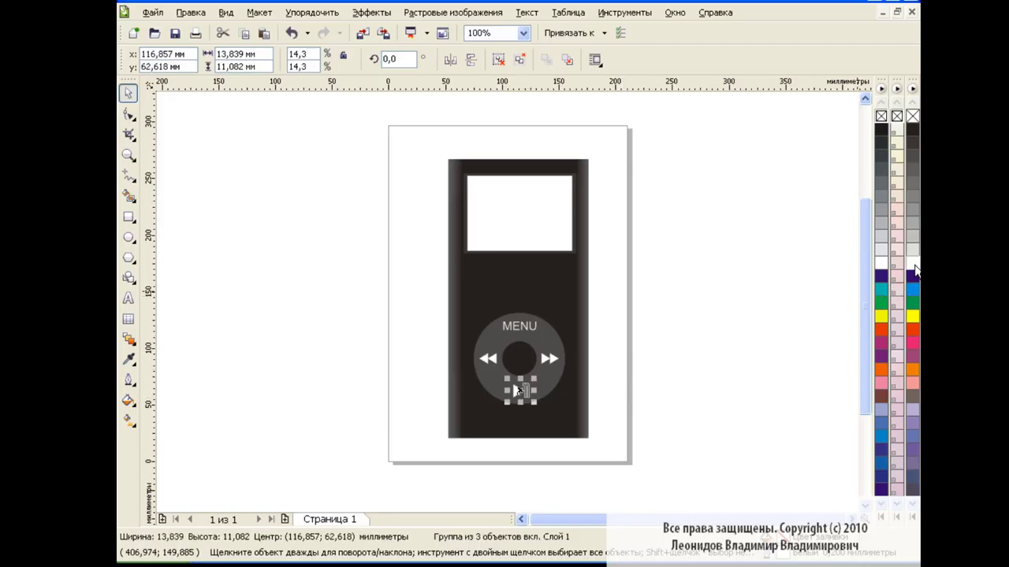
click(710, 355)
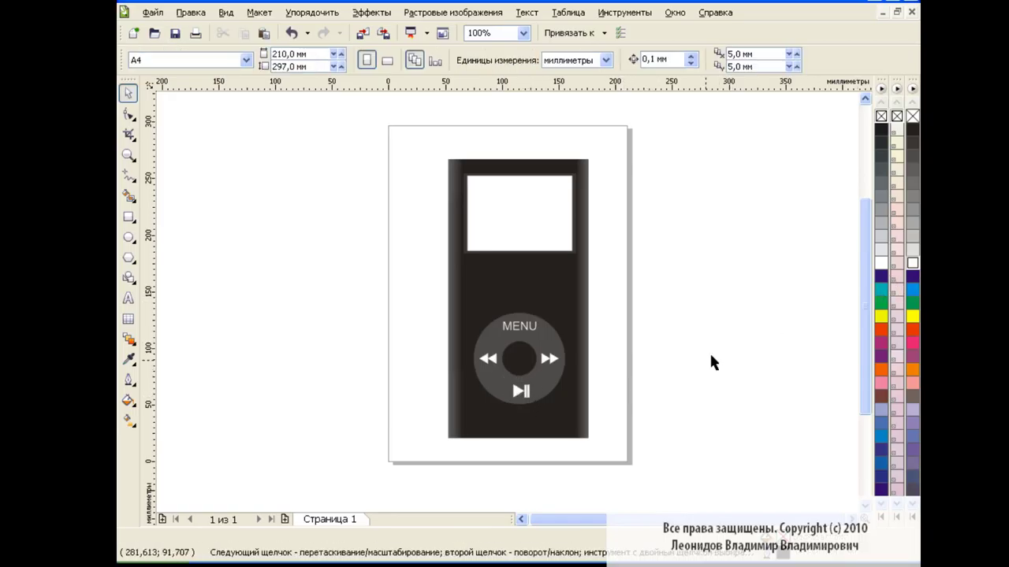
click(522, 394)
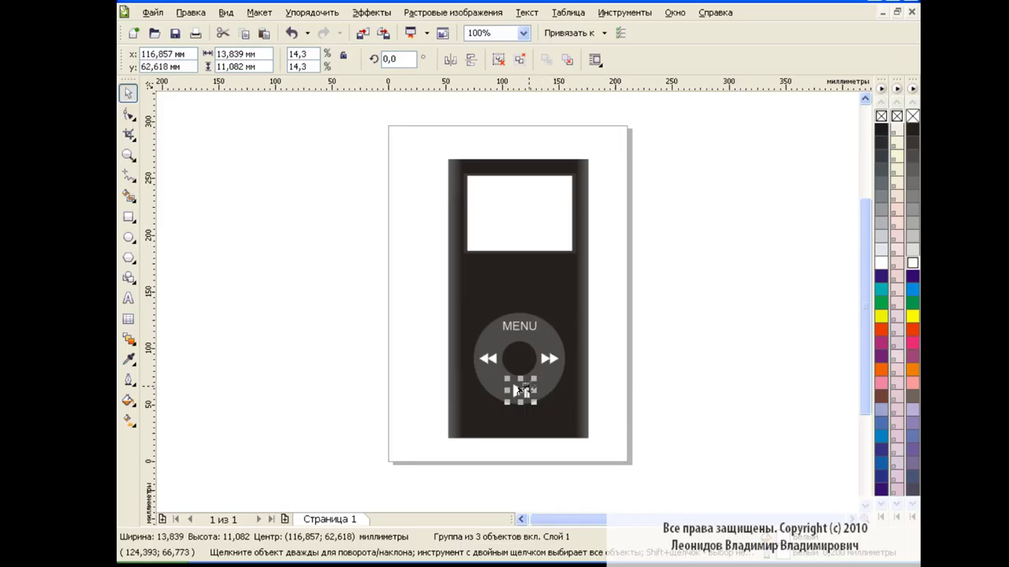
drag(631, 330, 746, 210)
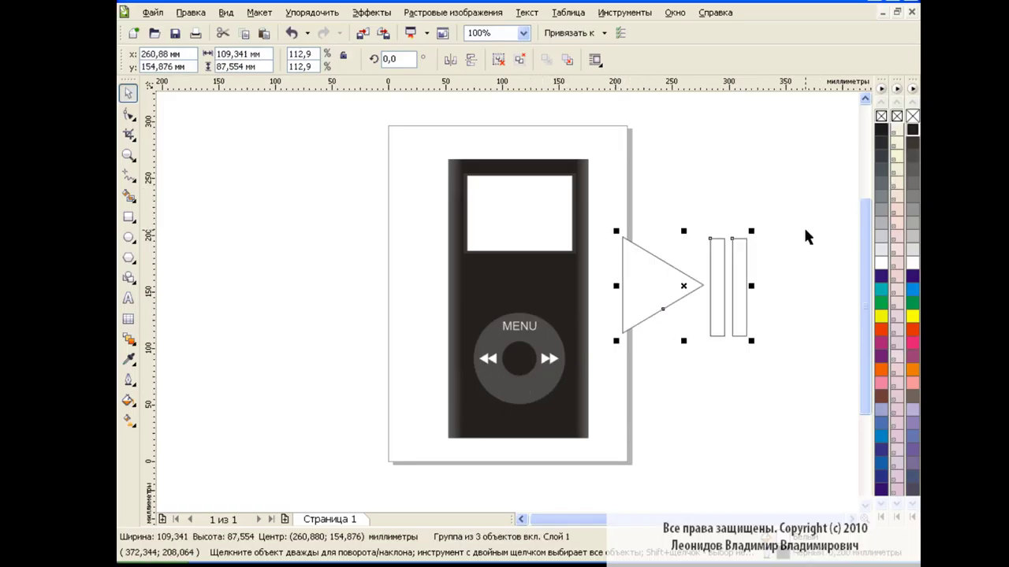
click(709, 290)
- Widen the gap between the bars, regroup, and scale the icon onto the wheel's bottom
click(746, 293)
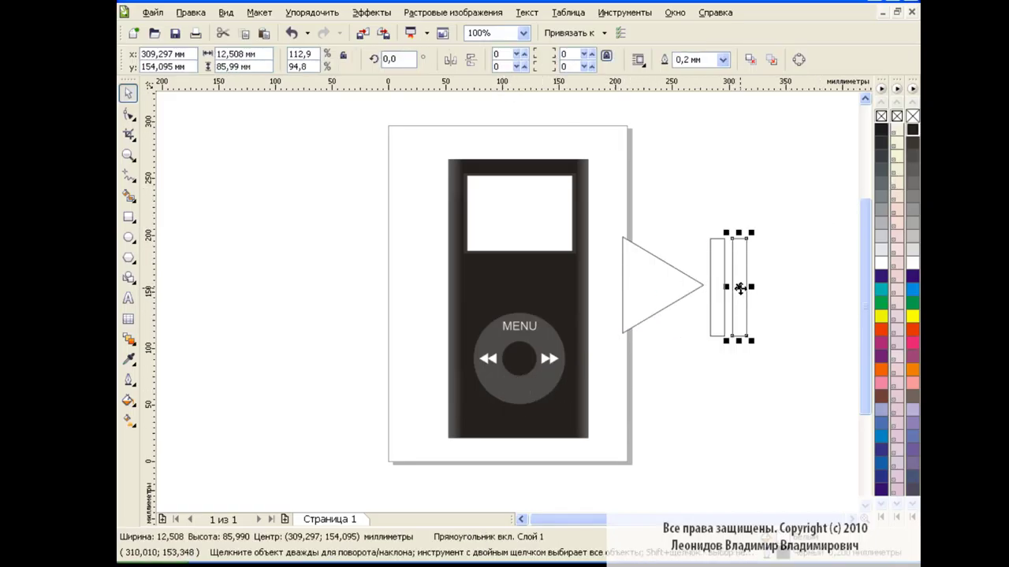
drag(745, 289, 752, 290)
click(727, 265)
drag(816, 199, 617, 356)
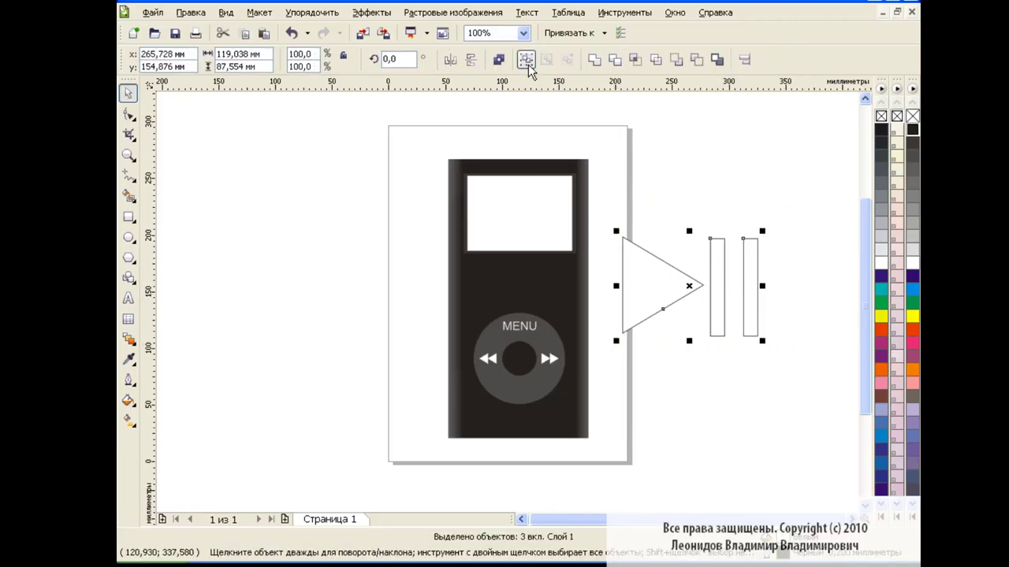
click(526, 59)
drag(762, 231, 519, 391)
click(681, 350)
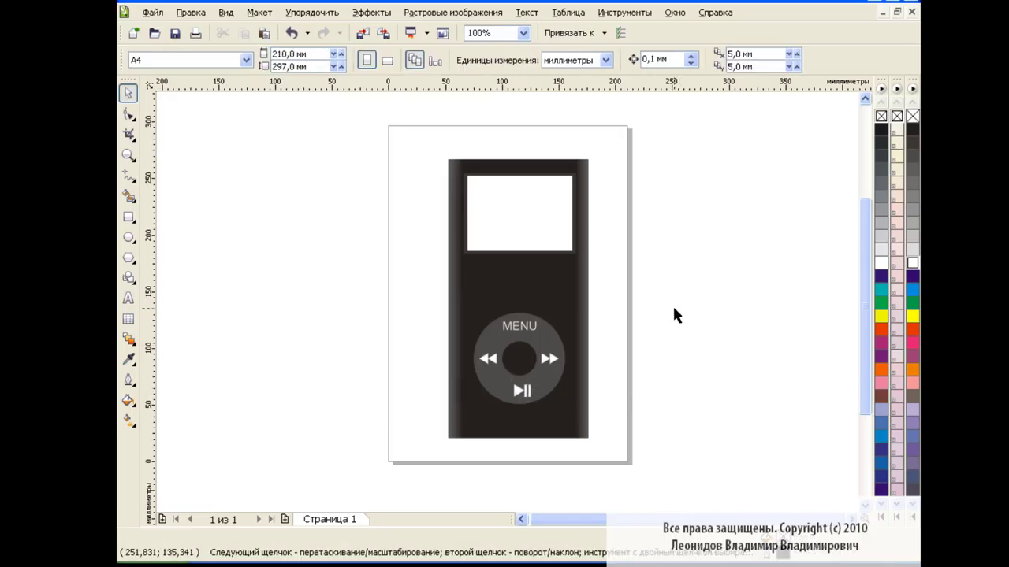
- Draw a rectangle over the top of the click wheel and convert it to curves
click(128, 218)
drag(461, 288, 576, 386)
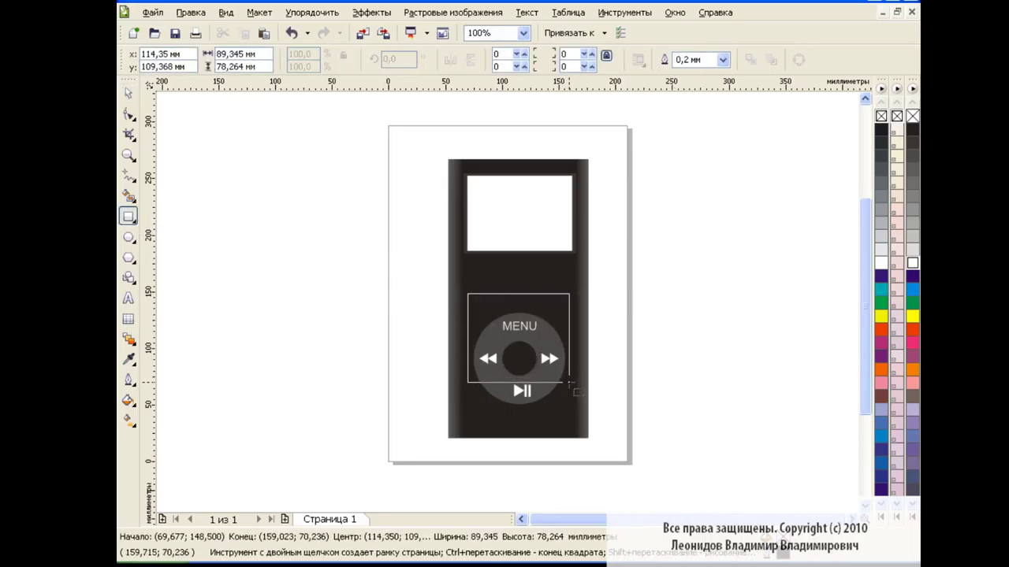
click(797, 60)
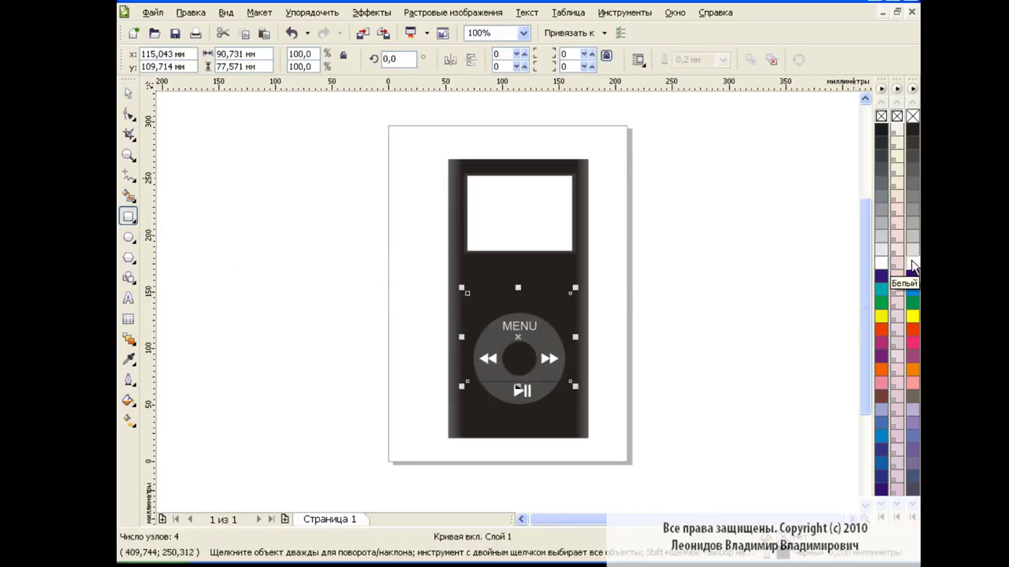
- Raise the rectangle's bottom nodes and bend its lower edge into an S-curve, then select the wheel circle
click(129, 115)
drag(418, 360, 626, 420)
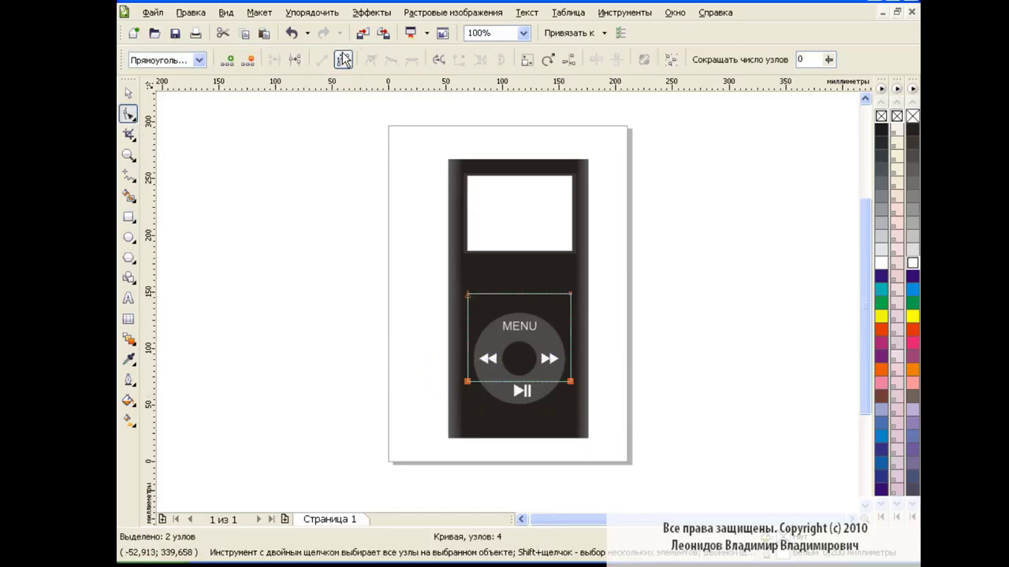
drag(468, 384, 468, 341)
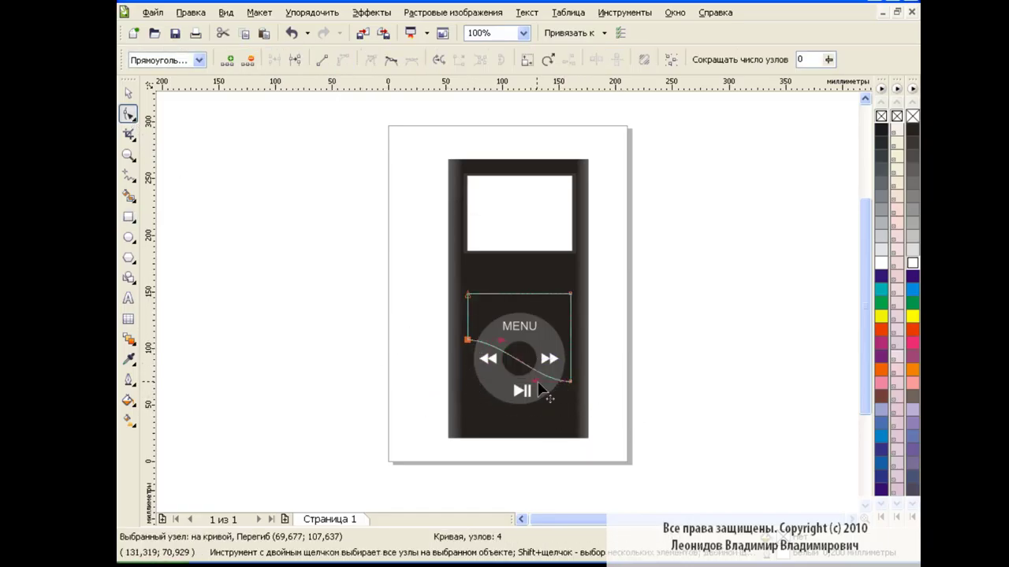
drag(543, 376, 505, 352)
click(503, 340)
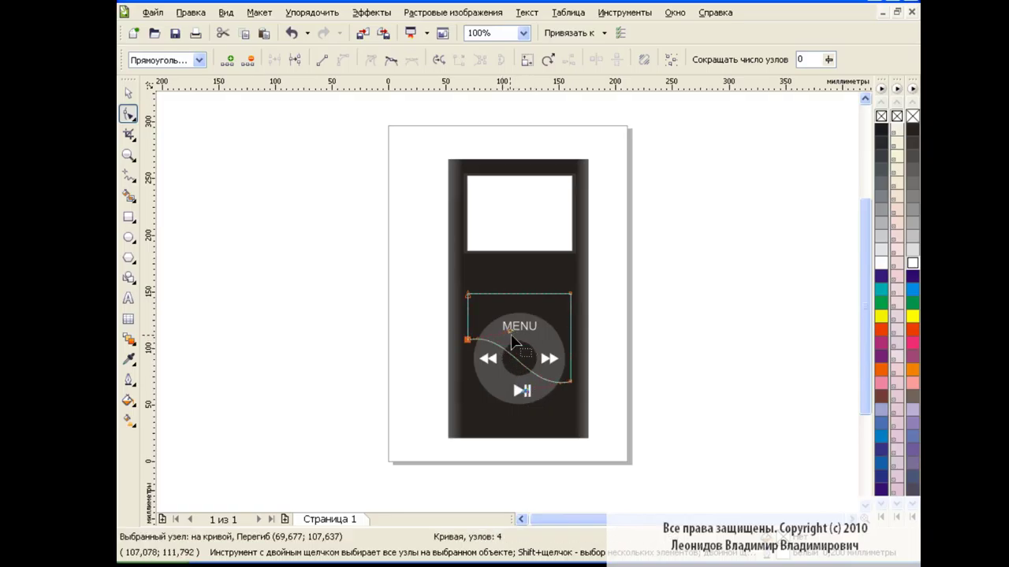
click(129, 94)
click(323, 320)
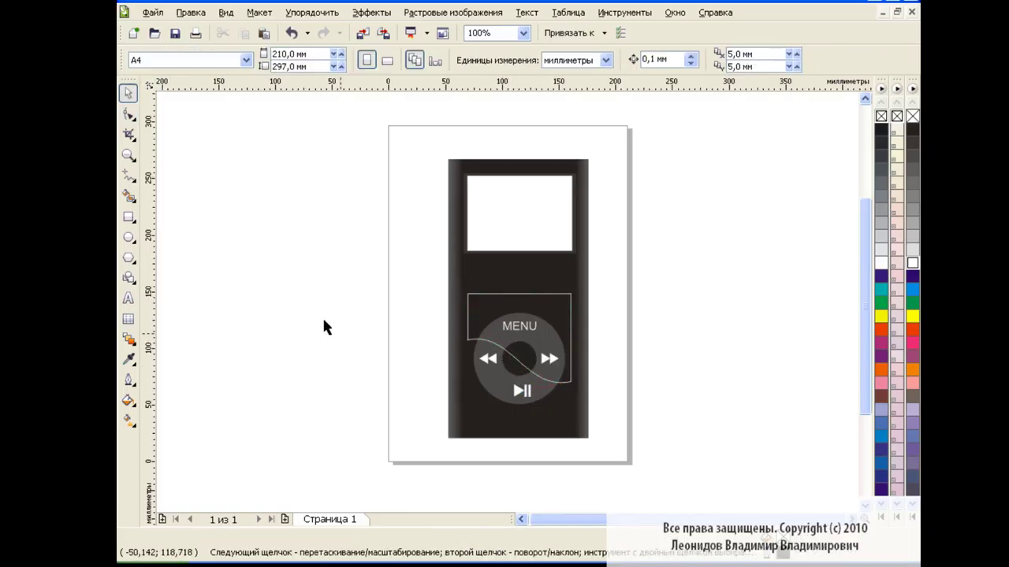
click(492, 384)
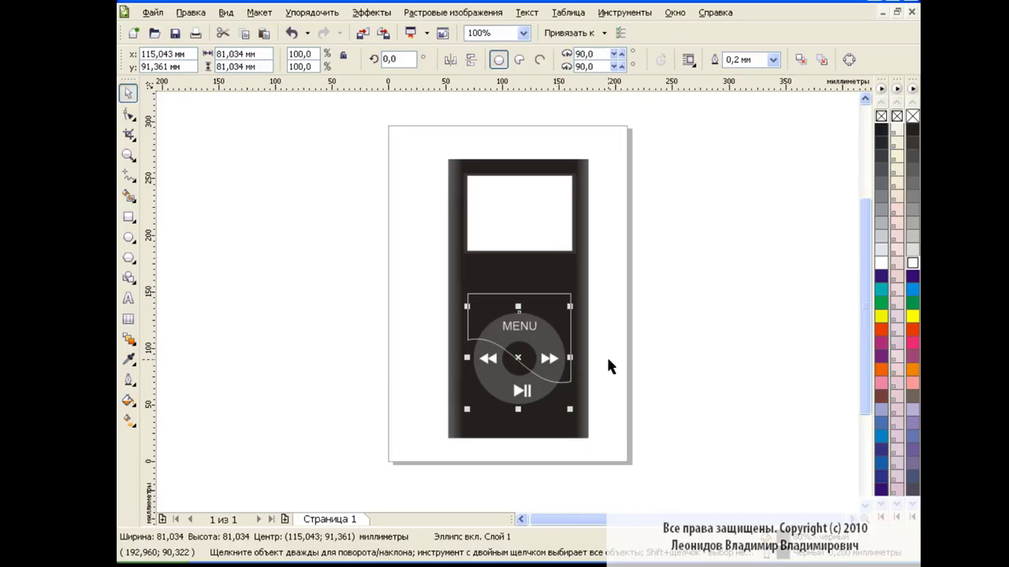
- Intersect the wheel circle with the S-curve shape to cut out the wheel's upper part
key(ctrl+Page_Up)
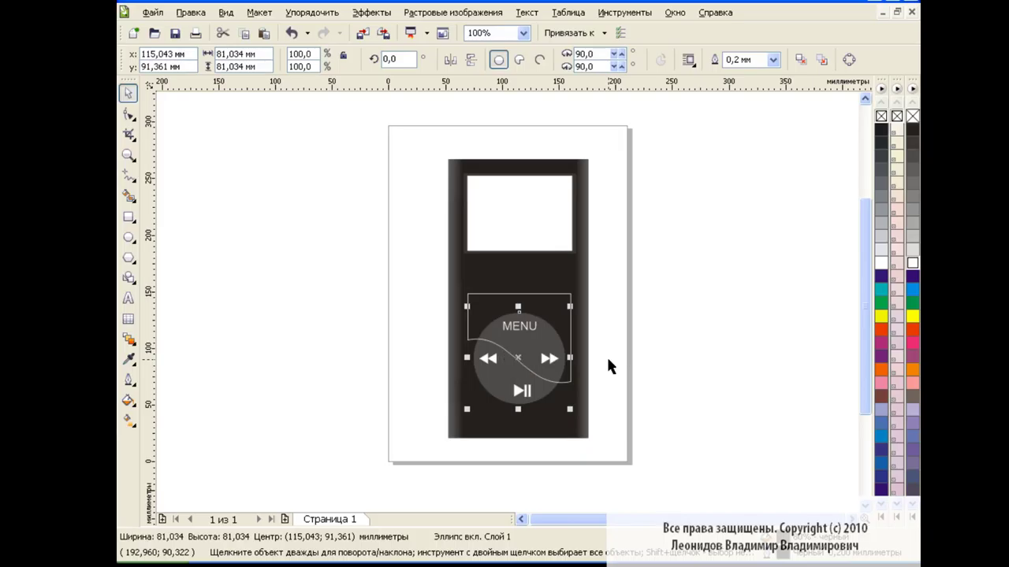
shift+click(564, 305)
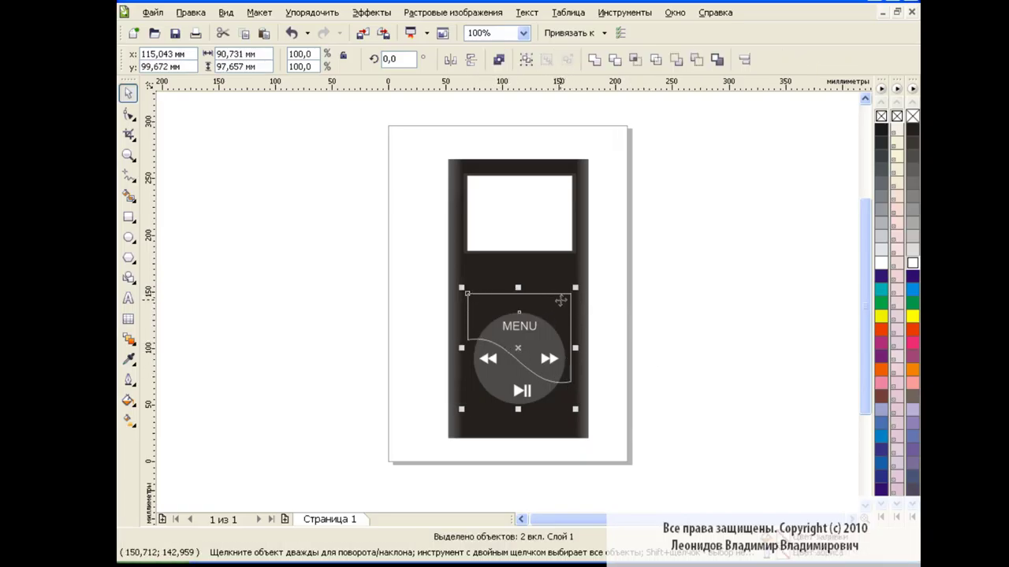
click(635, 59)
click(676, 275)
click(554, 306)
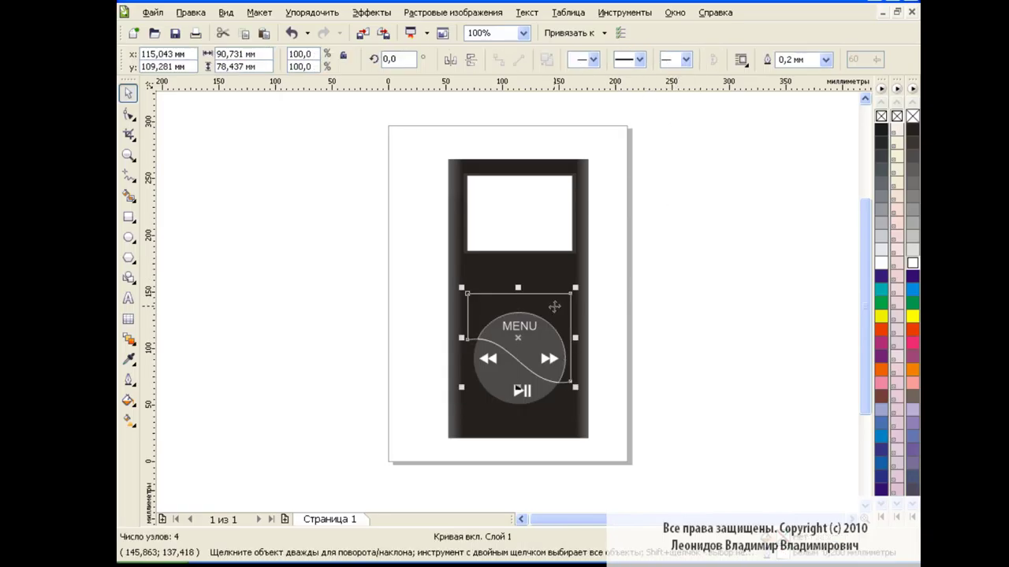
- Send the wheel circle behind the centre circle and fill the intersected shape white
key(Escape)
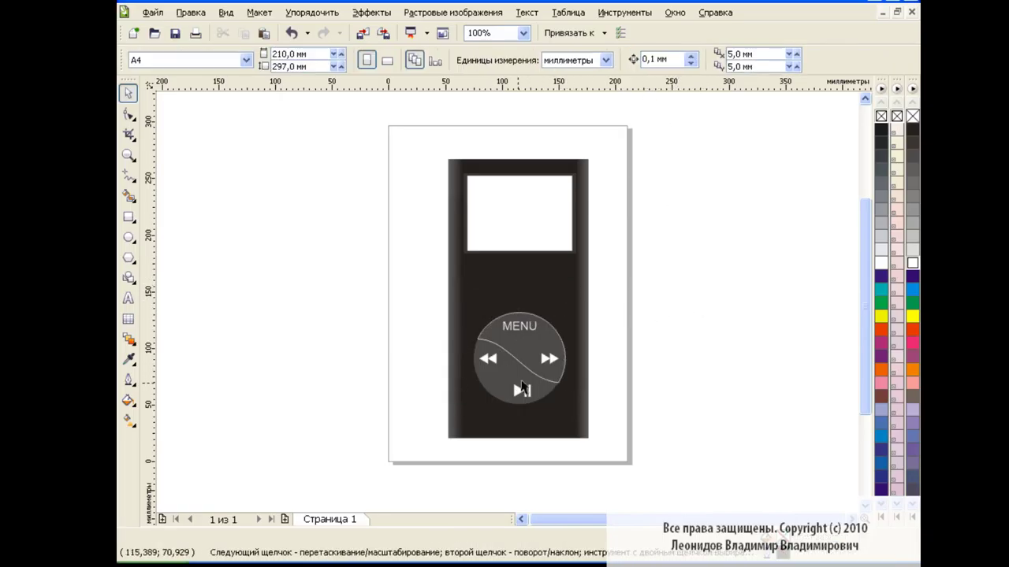
click(497, 385)
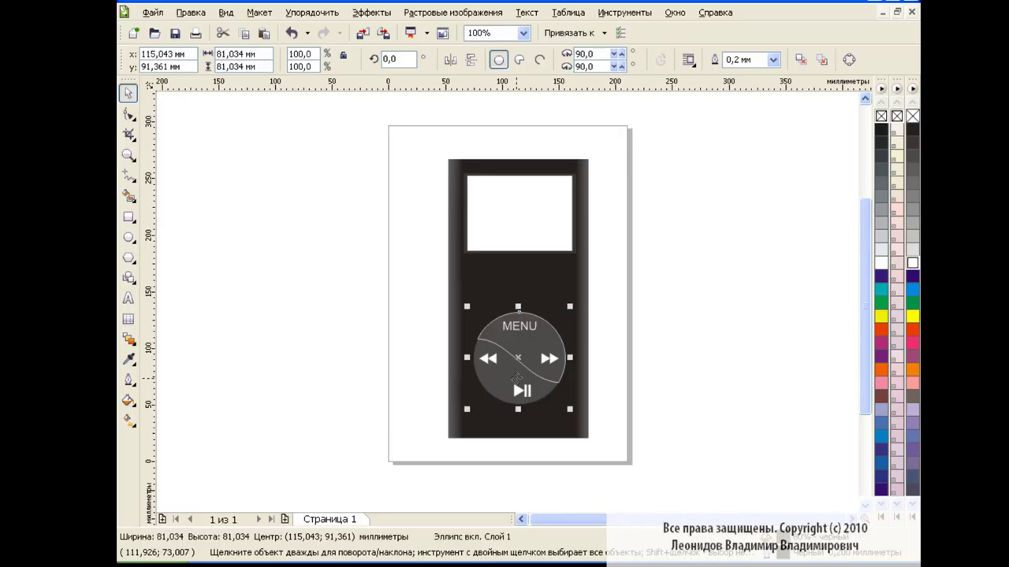
key(ctrl+Page_Down)
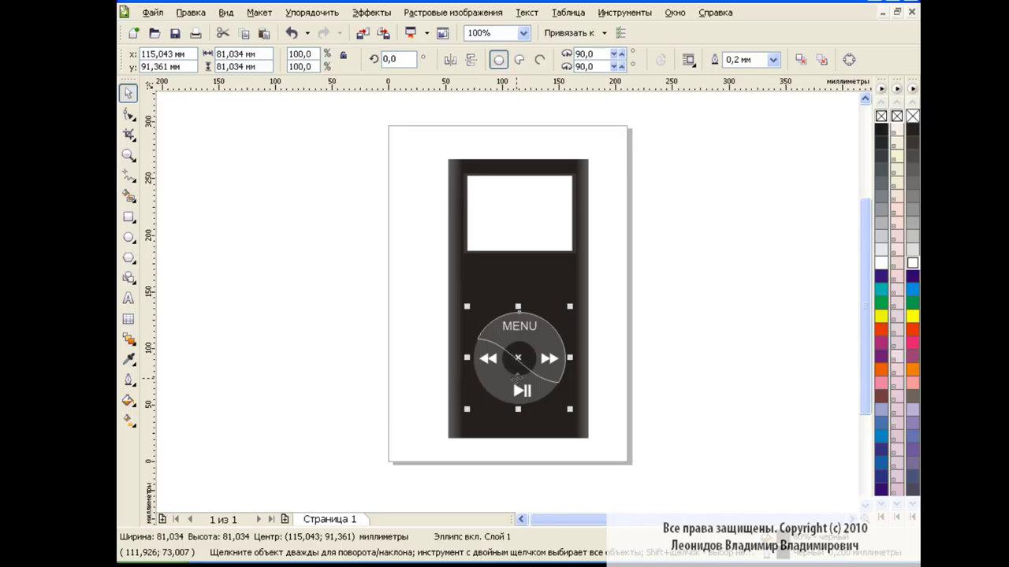
click(694, 305)
click(552, 339)
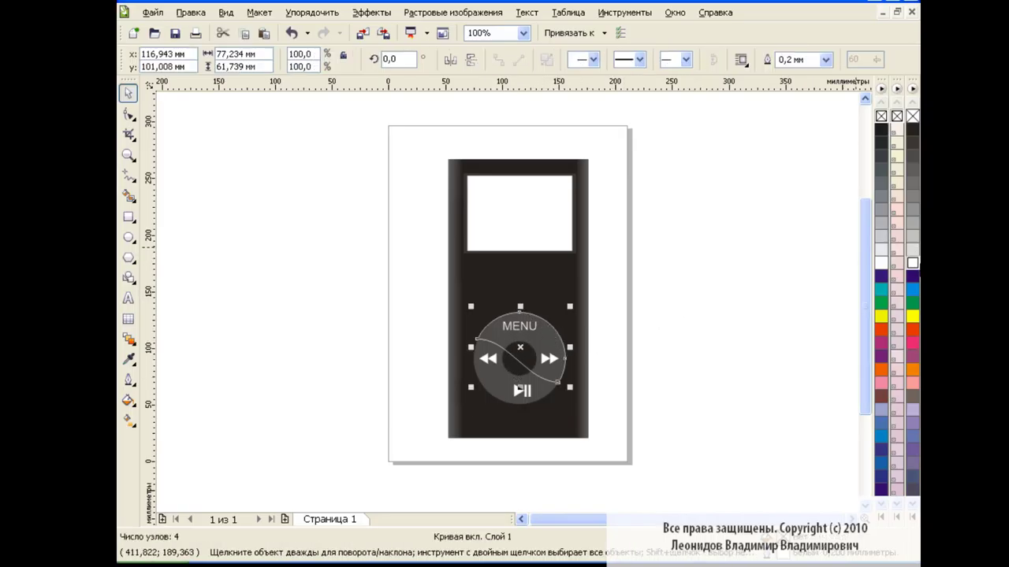
click(913, 264)
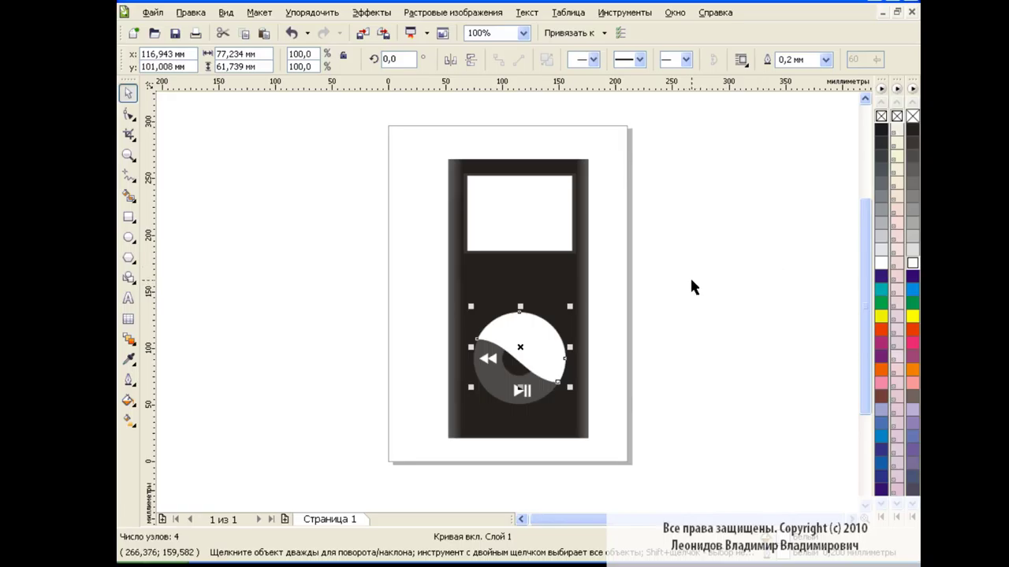
click(129, 339)
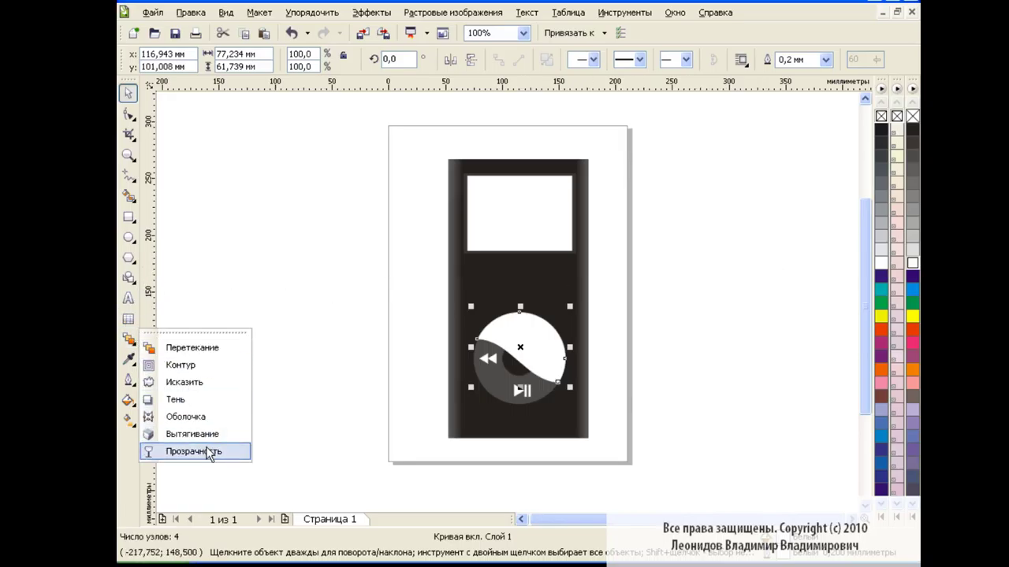
- Give the white wheel shape a linear transparency and adjust its fade direction for a gloss
click(211, 450)
mouse_move(619, 228)
mouse_down()
mouse_move(524, 358)
mouse_move(583, 263)
mouse_up()
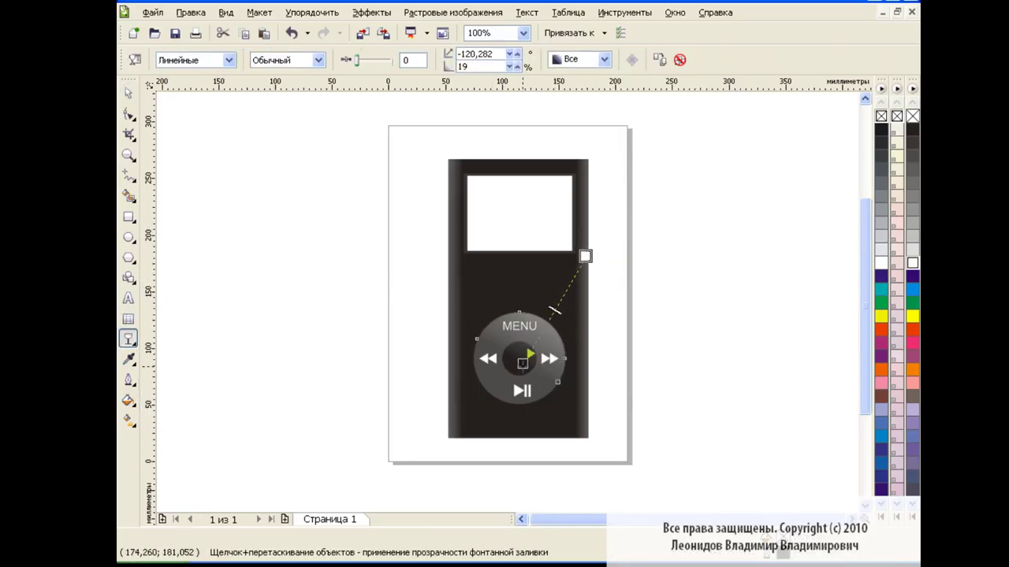
drag(517, 367, 514, 362)
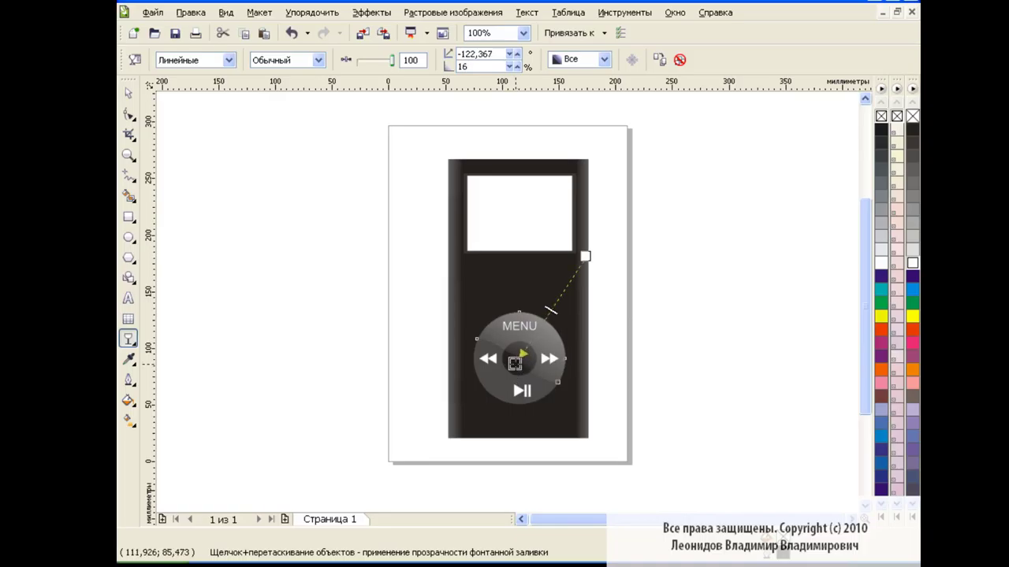
click(128, 92)
click(315, 292)
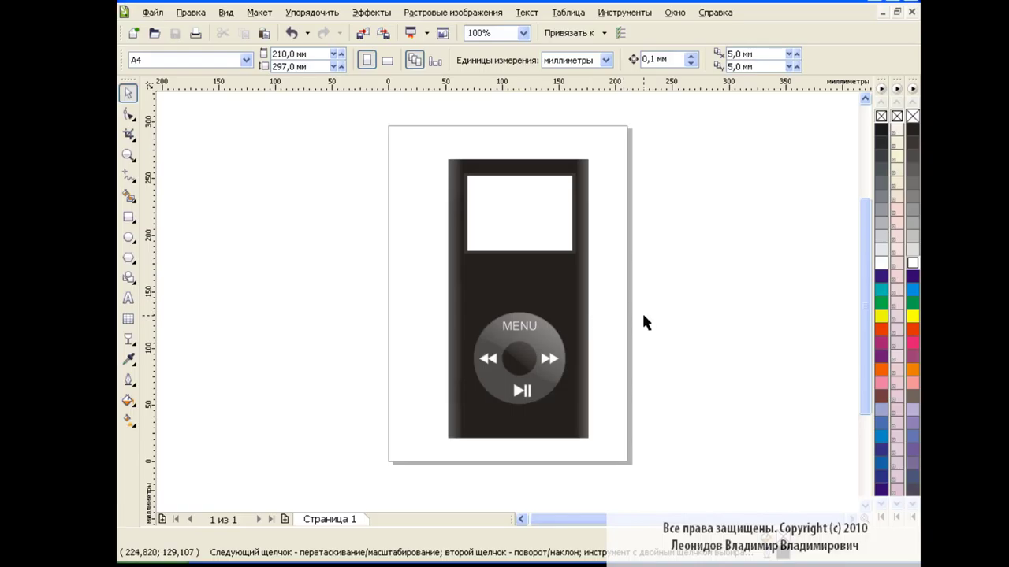
- Squash the white screen rectangle into a 92 × 10.4 mm strip along the screen top
click(527, 210)
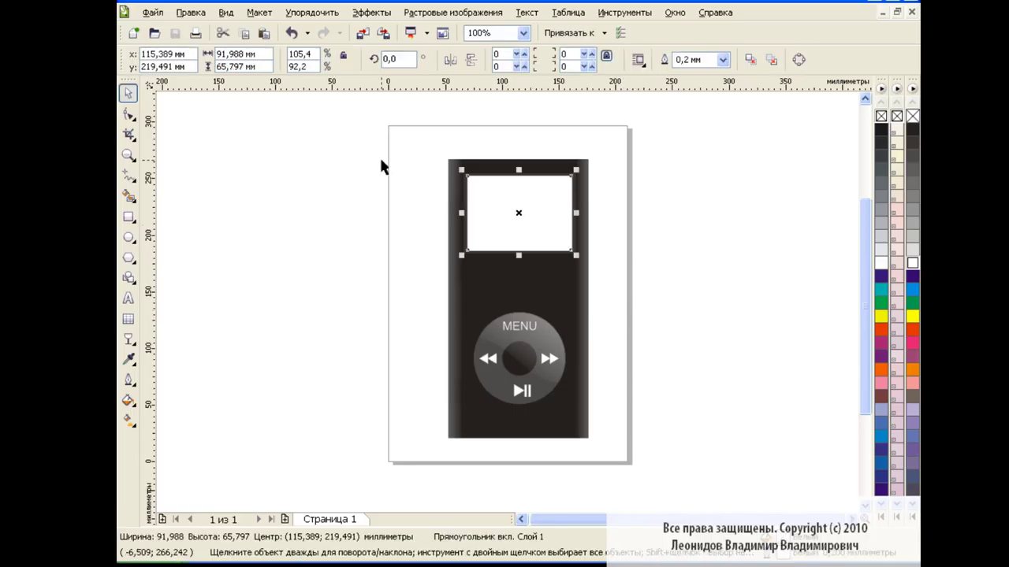
drag(518, 255, 517, 192)
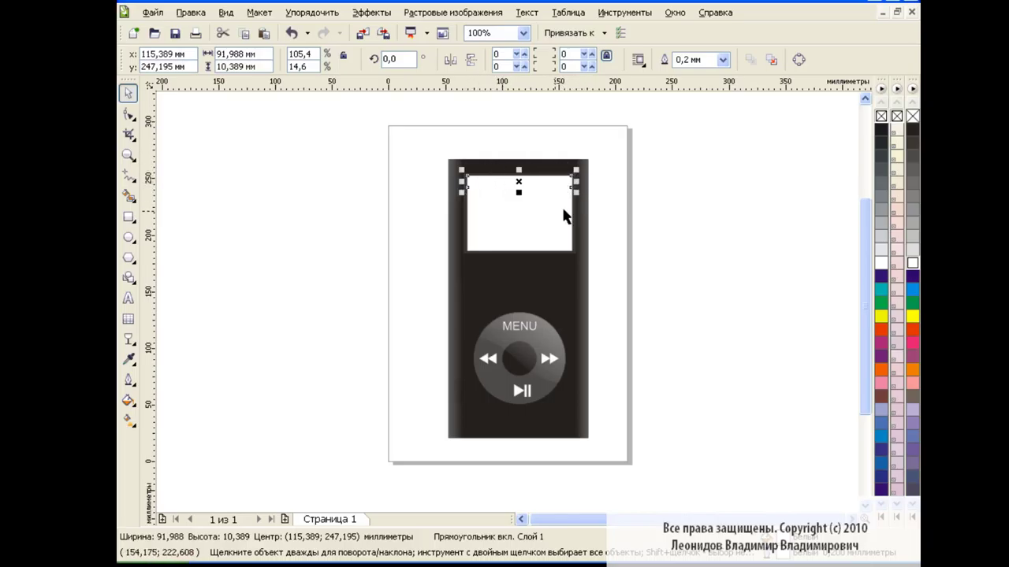
click(128, 400)
click(203, 423)
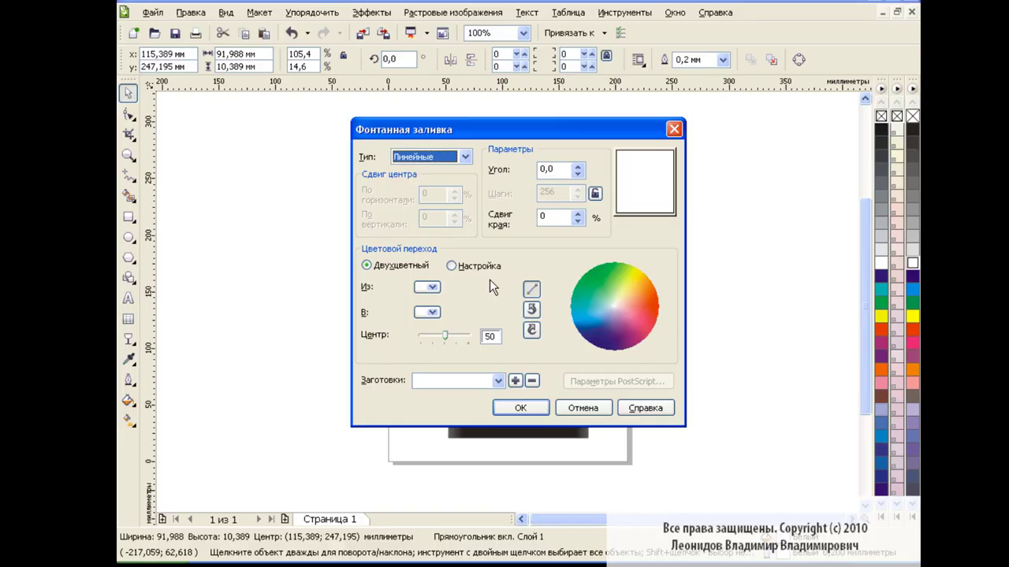
- Set the fountain fill colours to run from blue to light blue
click(432, 312)
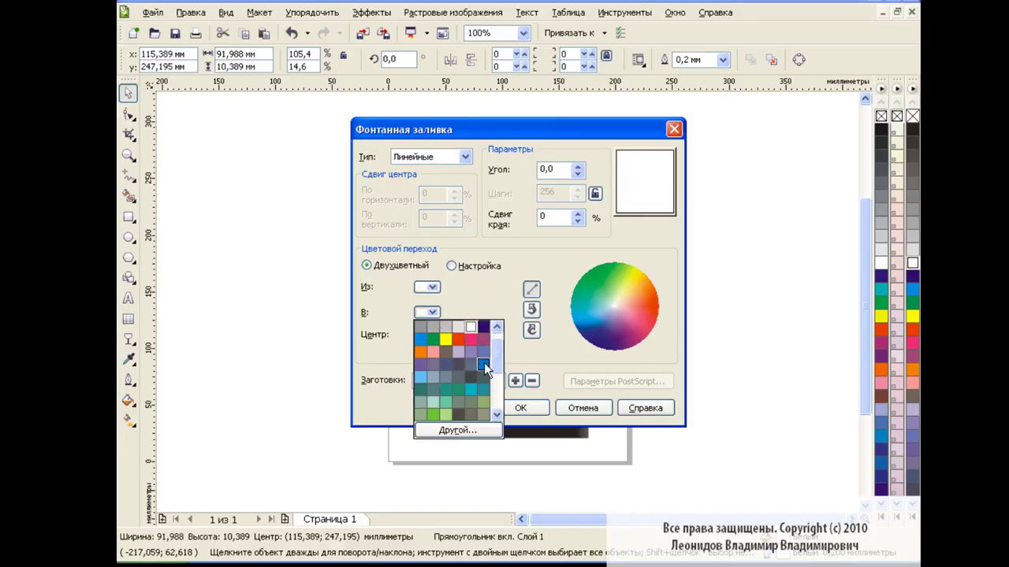
click(484, 363)
click(438, 288)
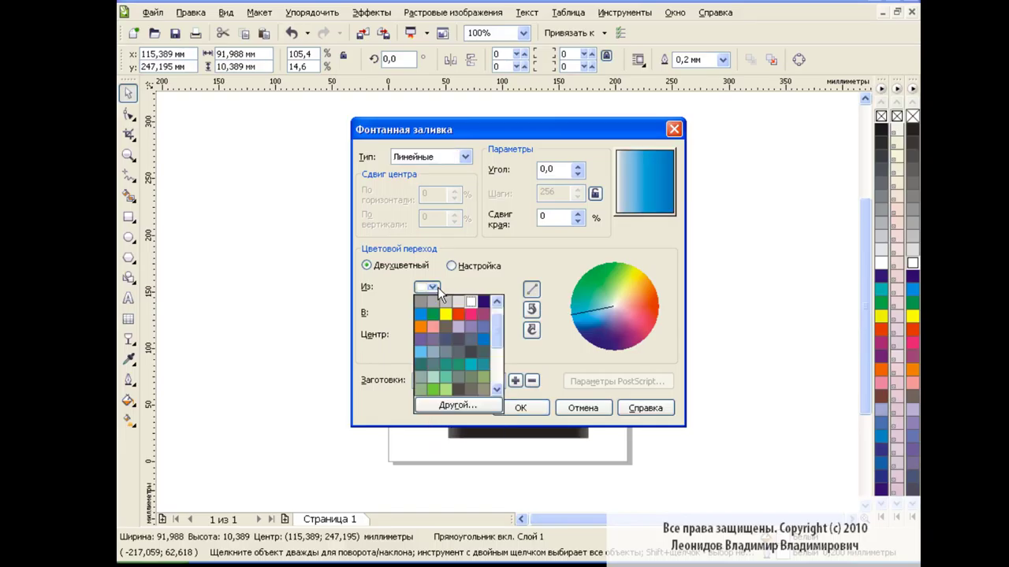
click(483, 297)
click(438, 287)
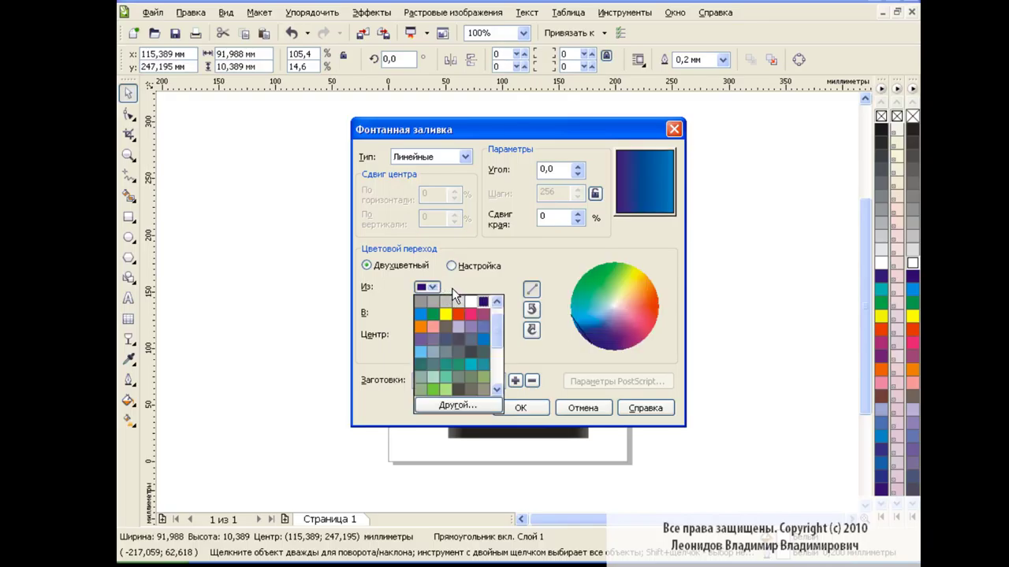
click(420, 318)
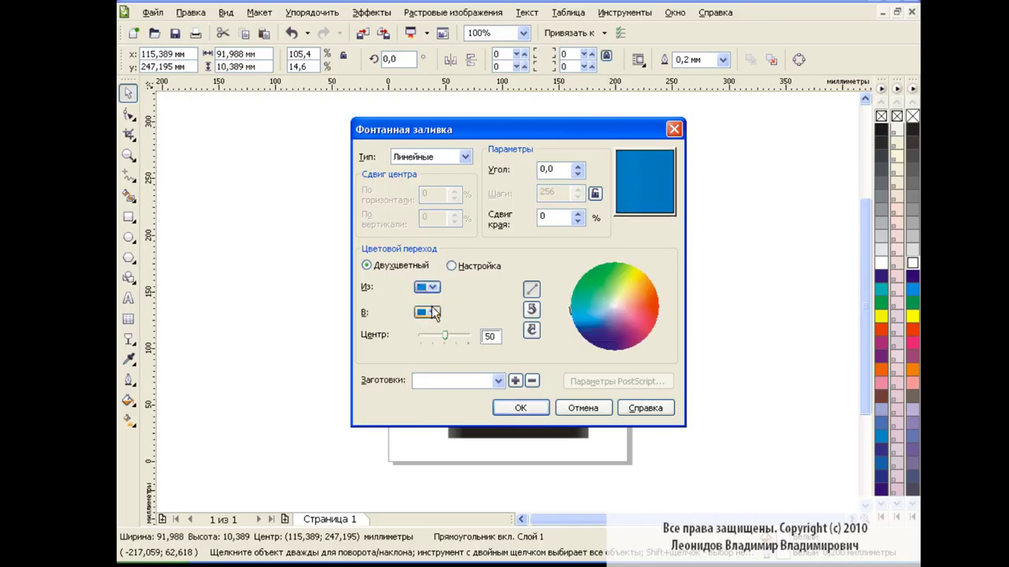
click(427, 312)
mouse_move(499, 357)
mouse_down()
mouse_move(501, 386)
mouse_move(497, 358)
mouse_up()
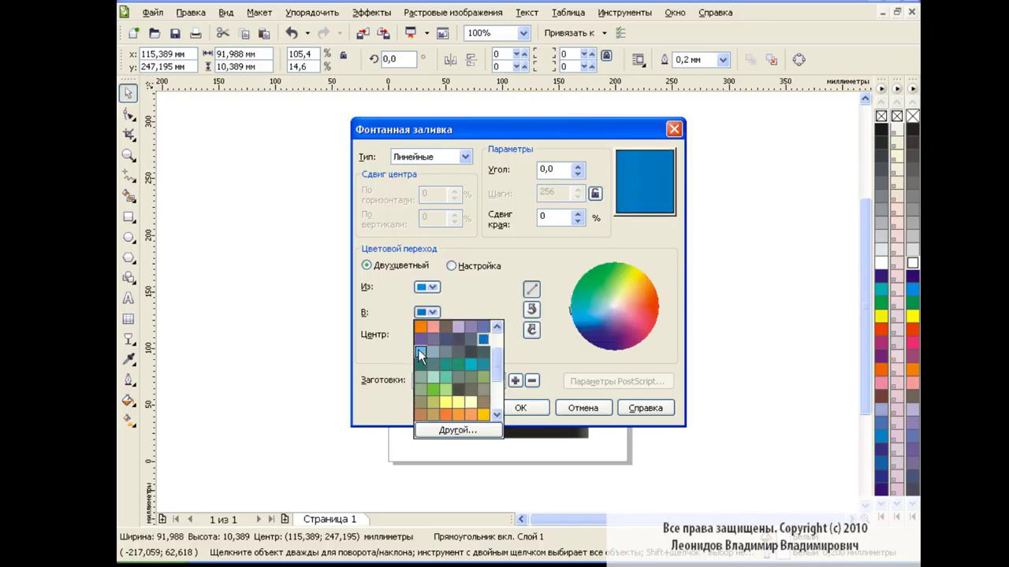
click(420, 357)
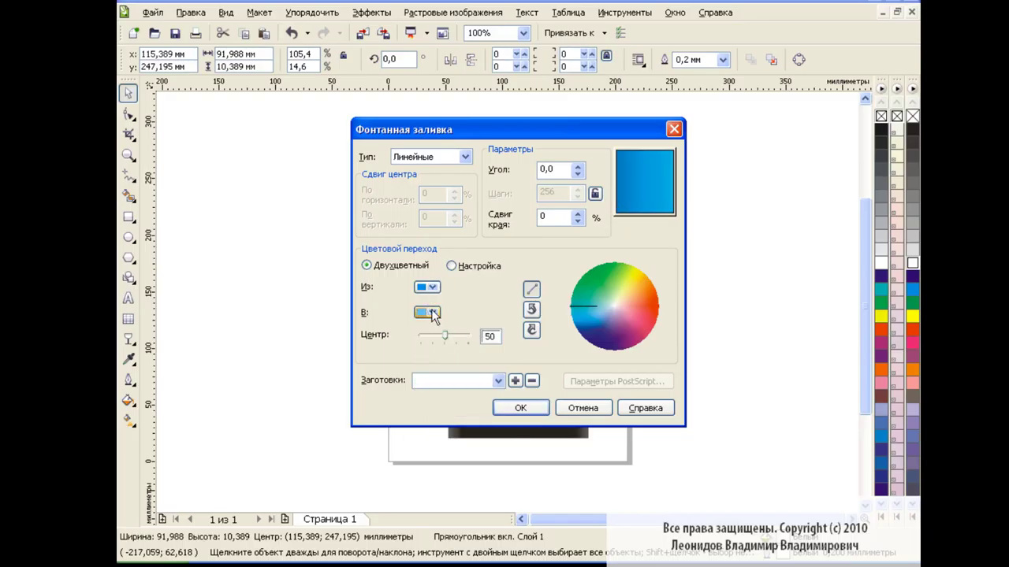
- Set the gradient angle to 90° and apply the fill to the bar
click(542, 168)
text(9)
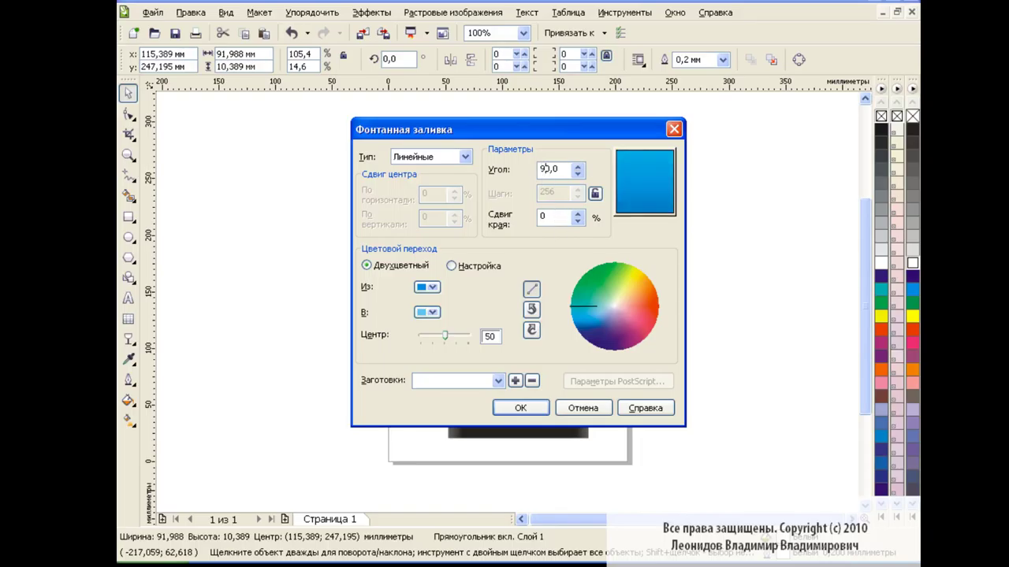
click(521, 405)
key(Escape)
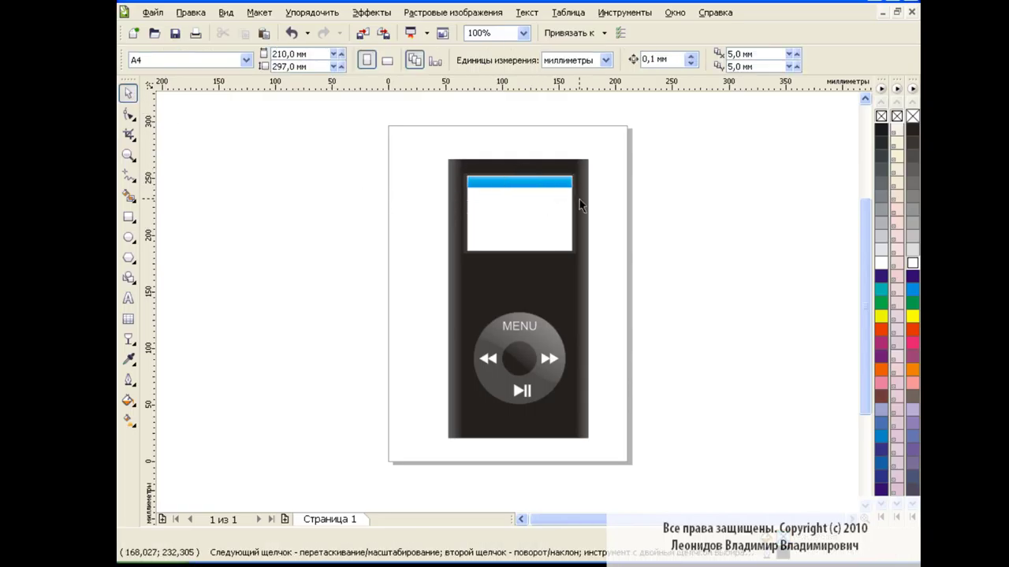
- Zoom in to 400% on the blue bar
click(529, 183)
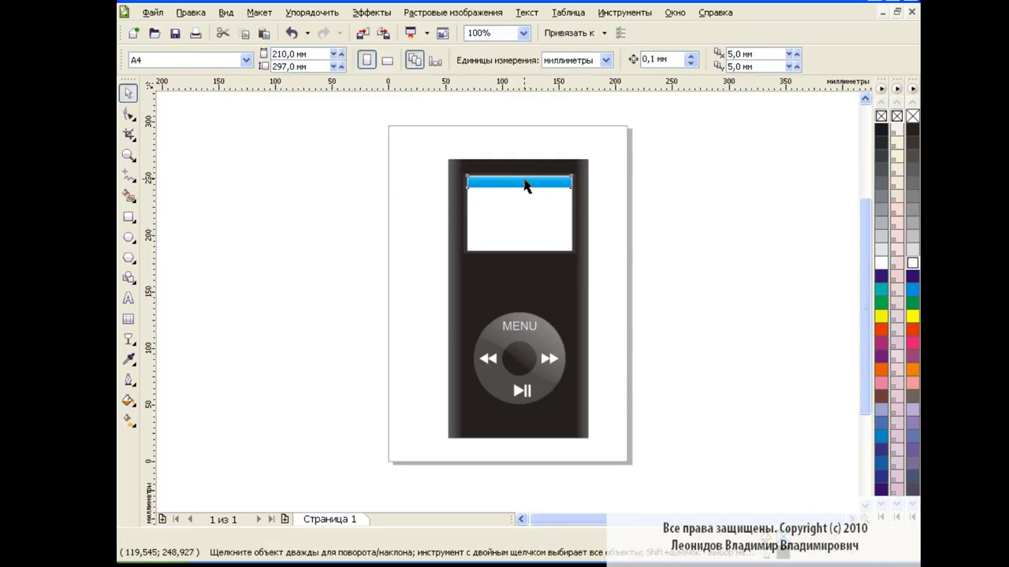
click(604, 192)
click(523, 32)
click(514, 150)
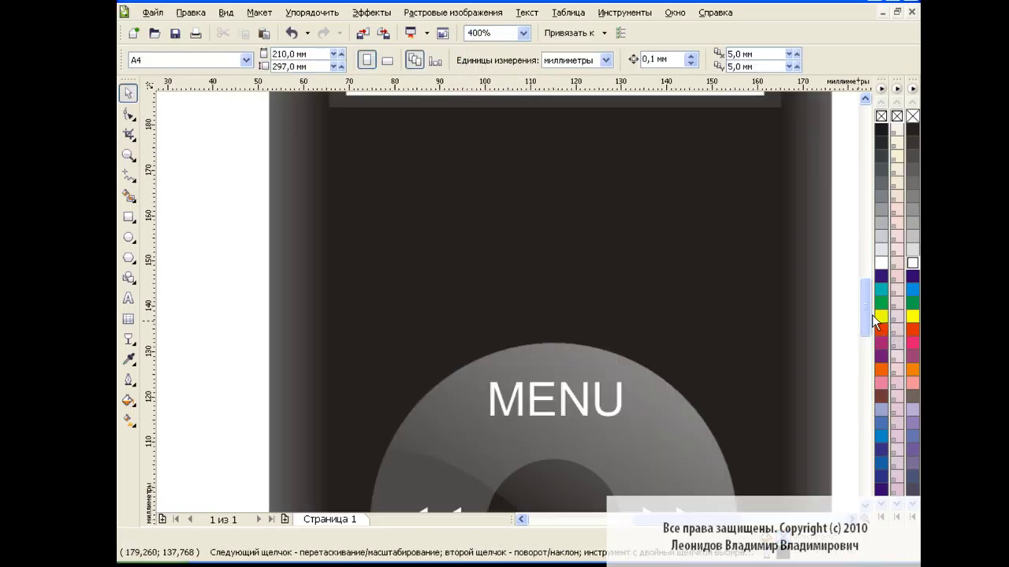
drag(865, 316, 865, 261)
- Stretch the blue bar slightly from its corner, then undo the resize
click(576, 293)
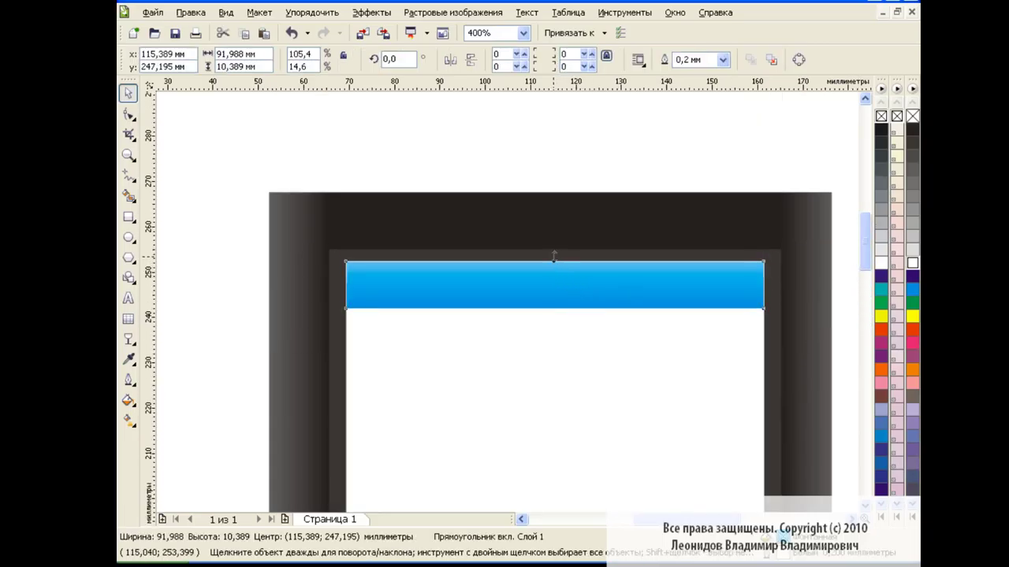
click(595, 161)
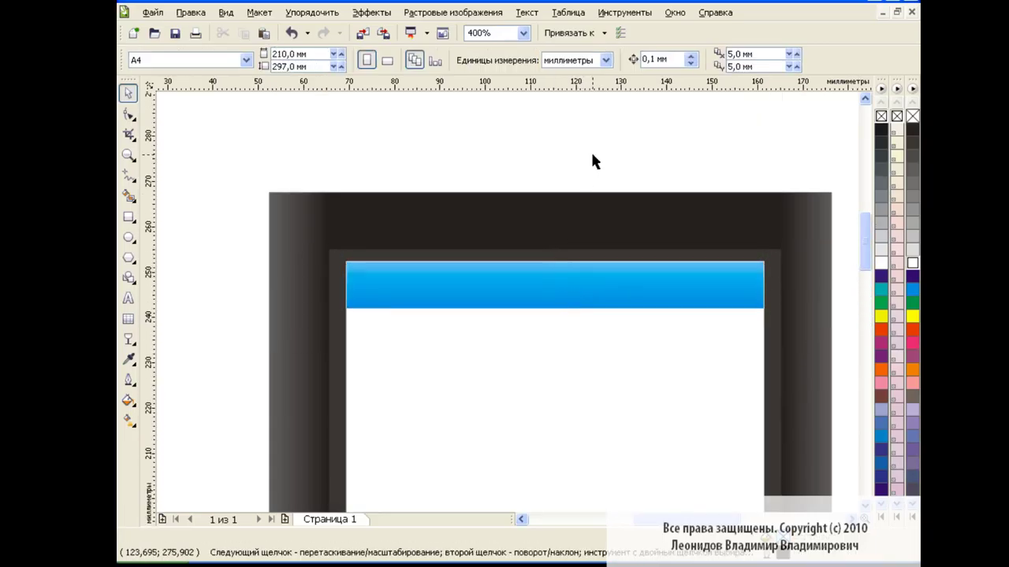
click(484, 288)
drag(340, 256, 340, 256)
click(511, 159)
click(478, 293)
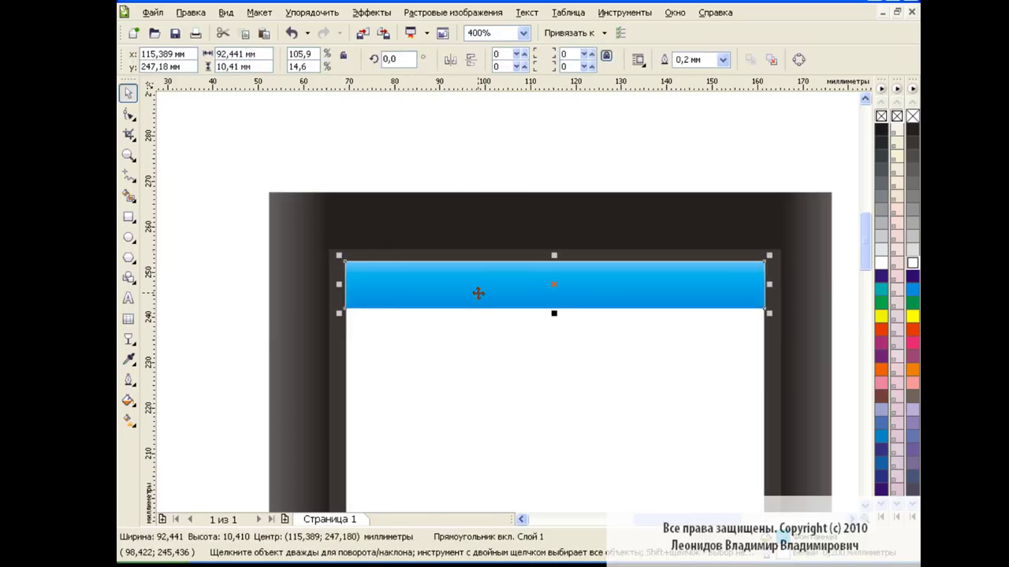
click(292, 33)
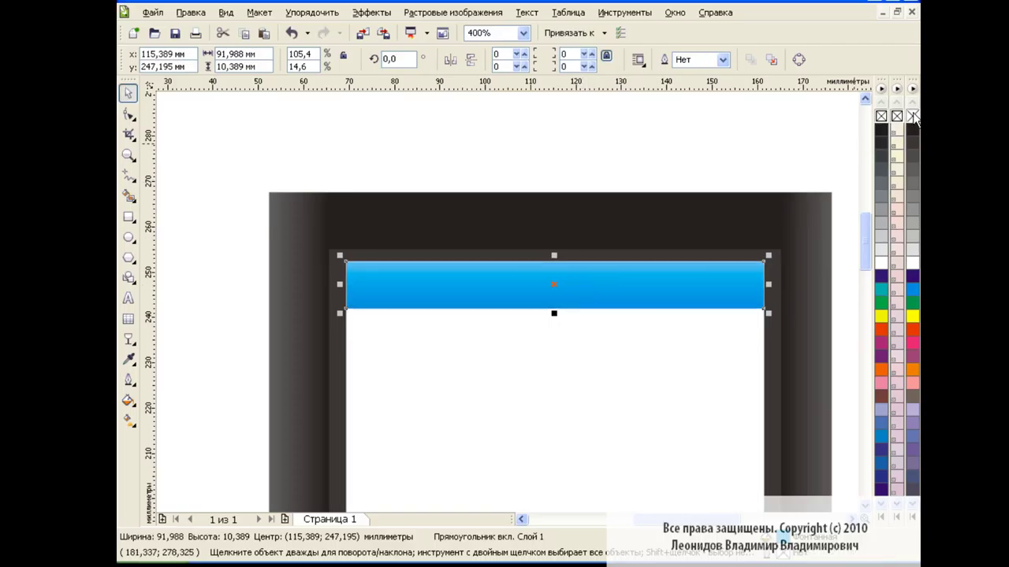
click(549, 176)
- Zoom out to 100%, then to 200% to view the whole player
click(523, 33)
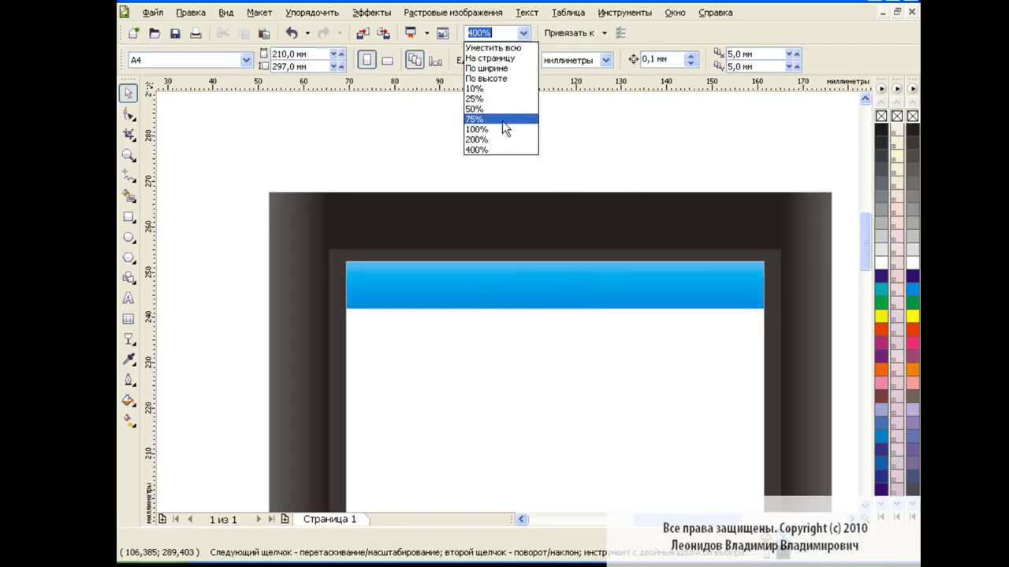
click(502, 121)
click(522, 34)
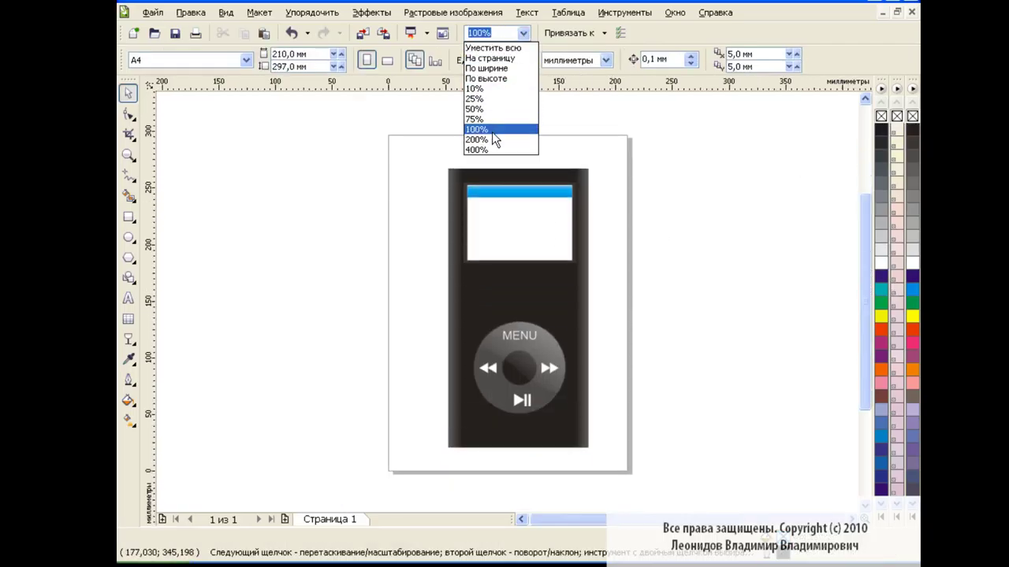
click(492, 128)
drag(862, 323, 855, 288)
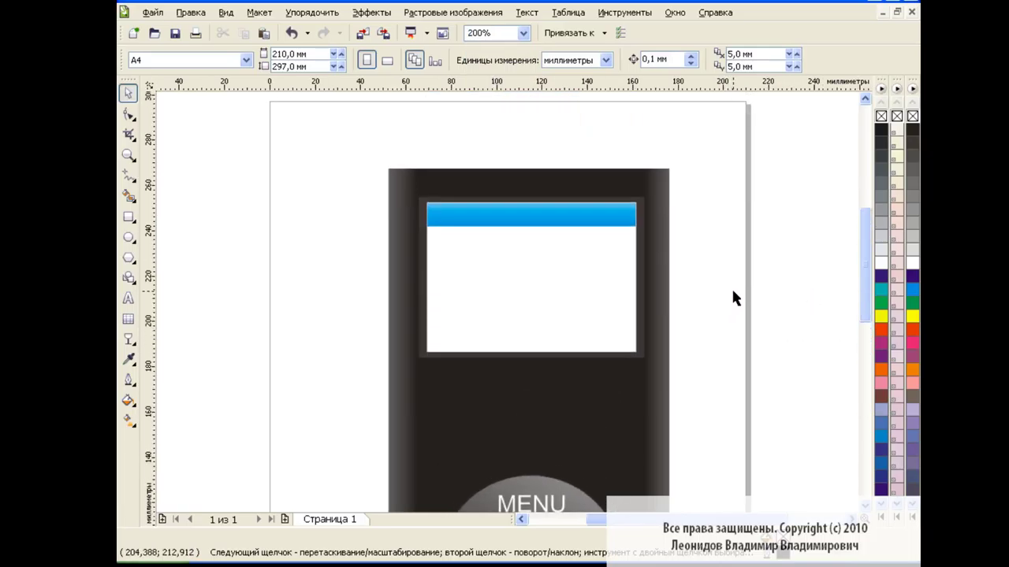
click(543, 509)
scroll(847, 299, down, 1)
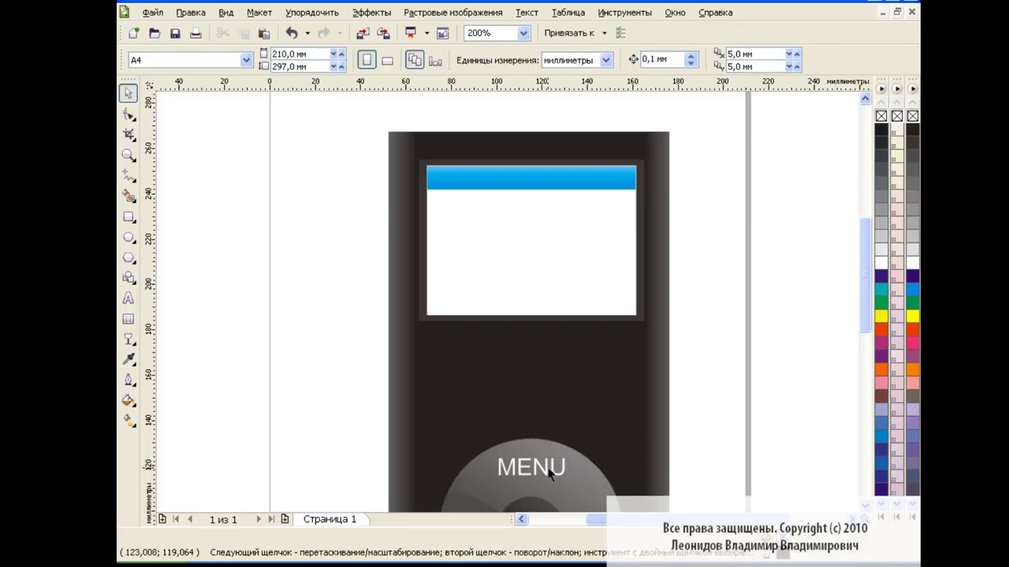
click(602, 13)
- Duplicate the MENU text into the blue bar, shrink it to about 22.8 pt, and colour it white
click(662, 105)
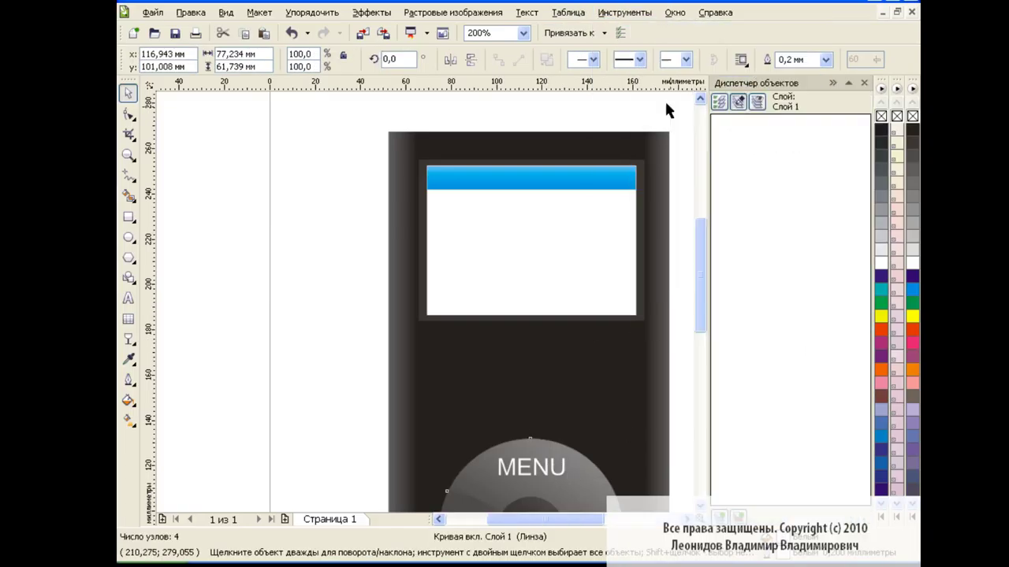
click(812, 221)
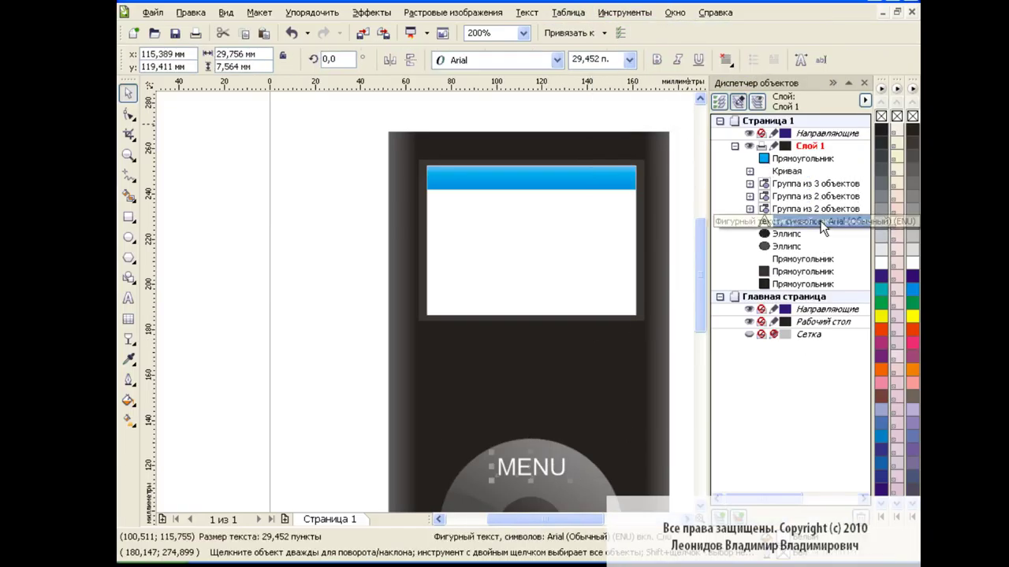
click(245, 33)
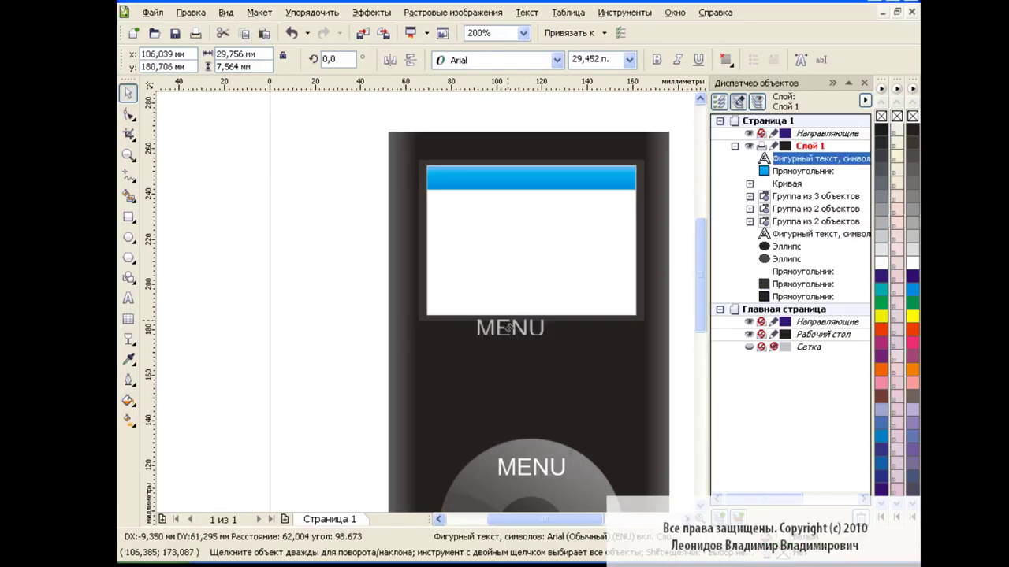
drag(525, 457, 477, 167)
drag(525, 191, 474, 180)
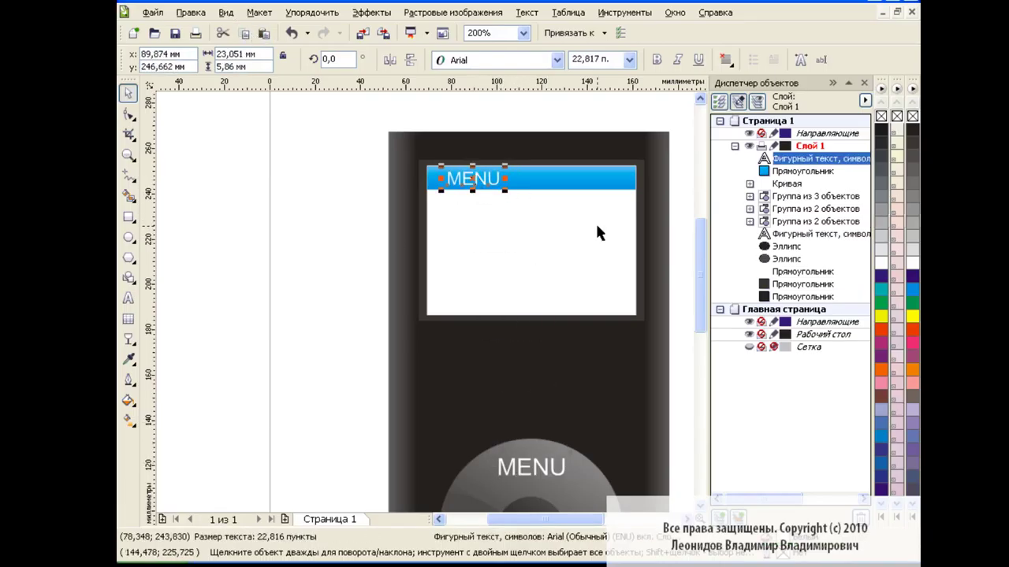
click(913, 290)
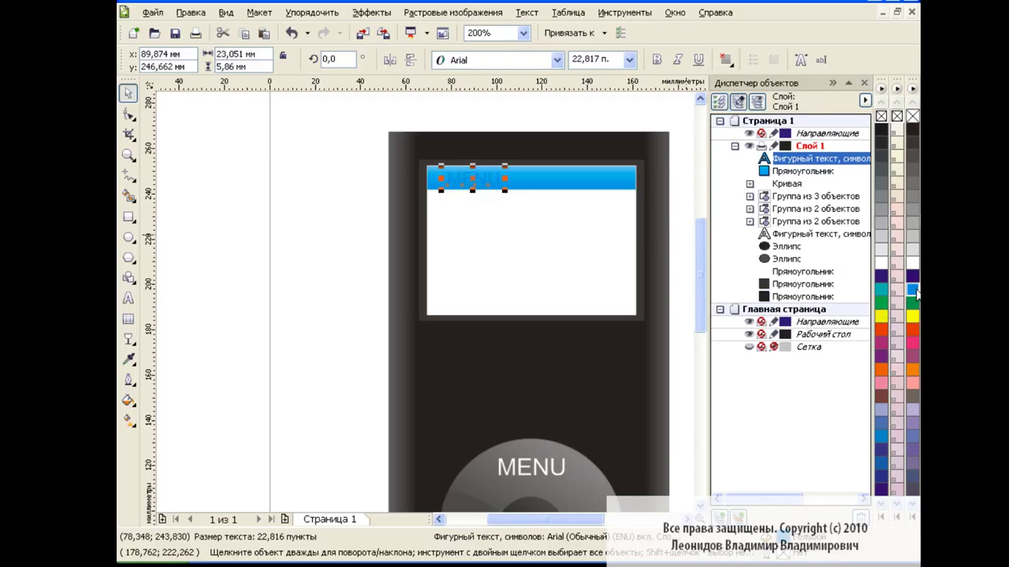
click(915, 254)
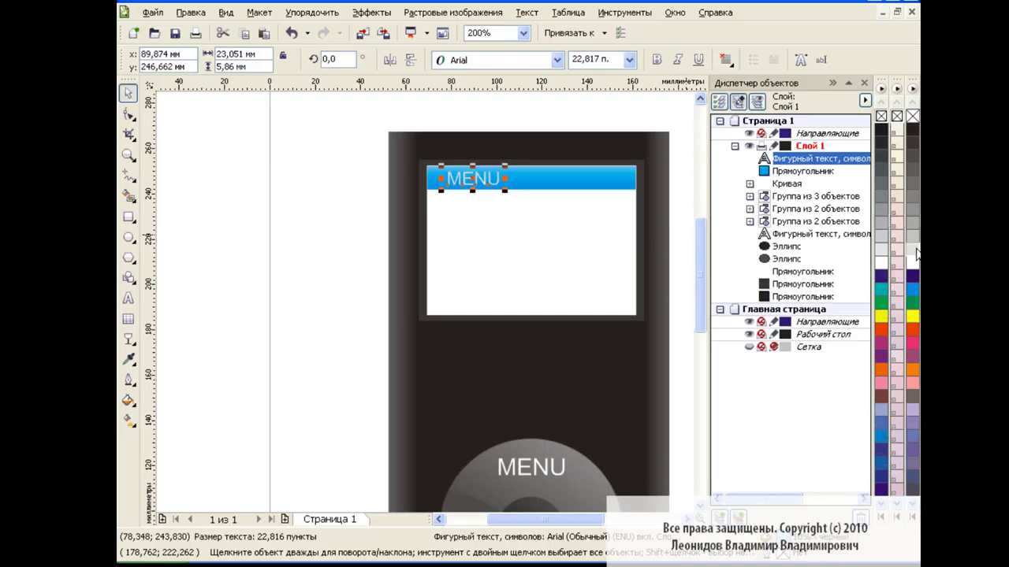
- Copy the blue MENU bar and stack two copies below it with gaps
click(355, 206)
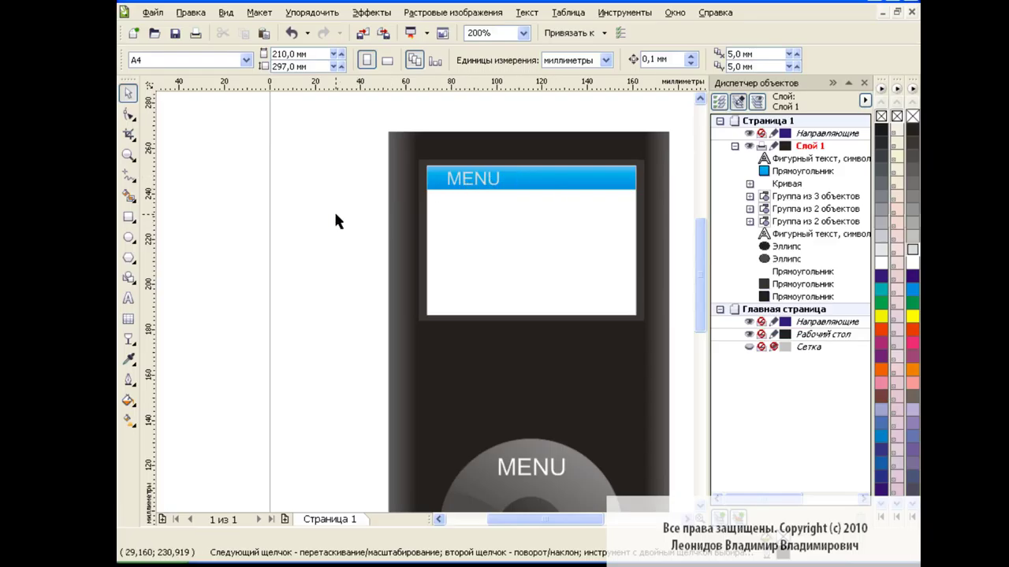
click(547, 181)
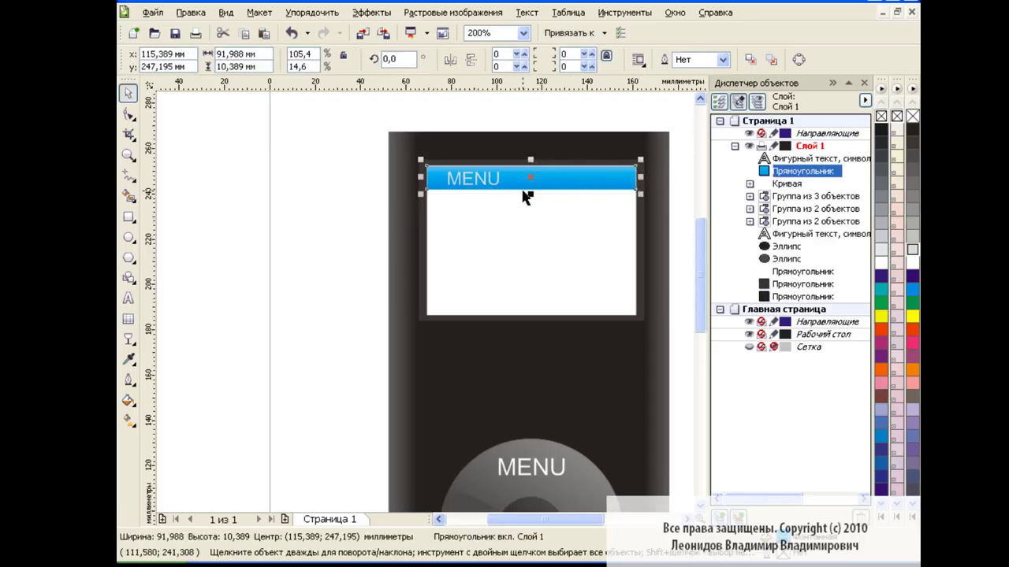
click(243, 33)
key(ctrl+v)
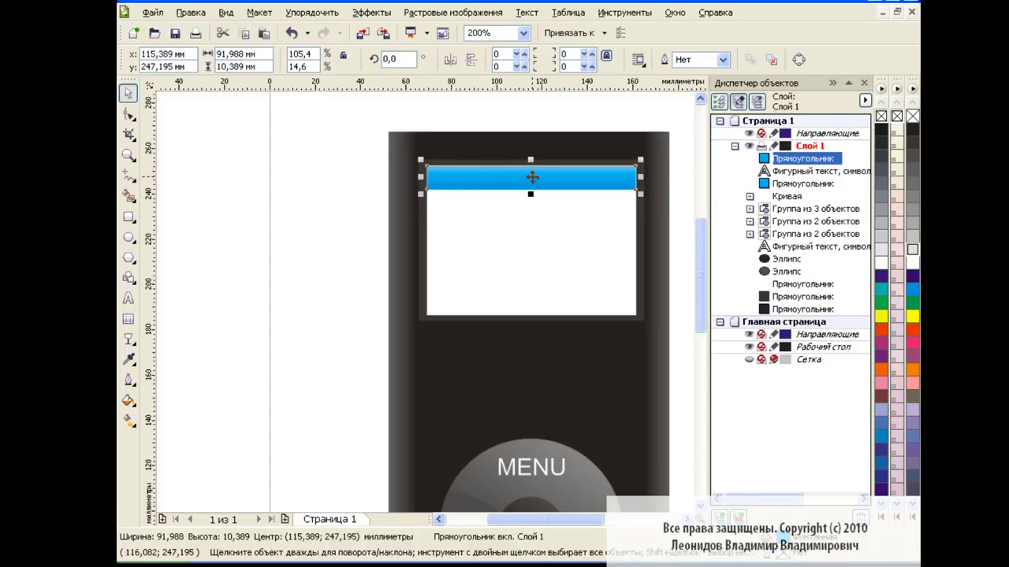
mouse_move(531, 176)
mouse_down()
mouse_move(531, 228)
mouse_move(531, 208)
mouse_up()
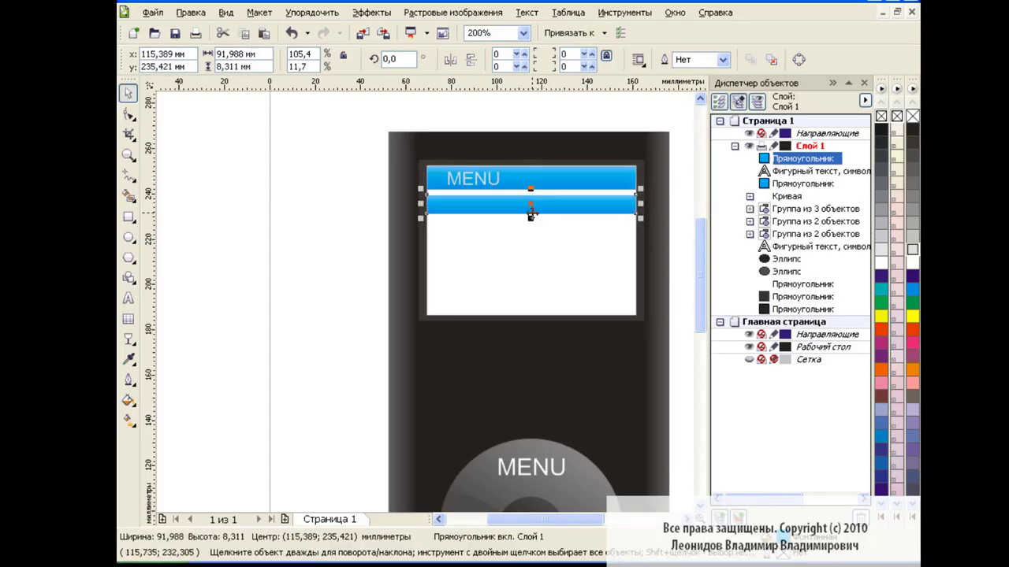
key(ctrl+c)
key(ctrl+v)
drag(531, 201, 531, 226)
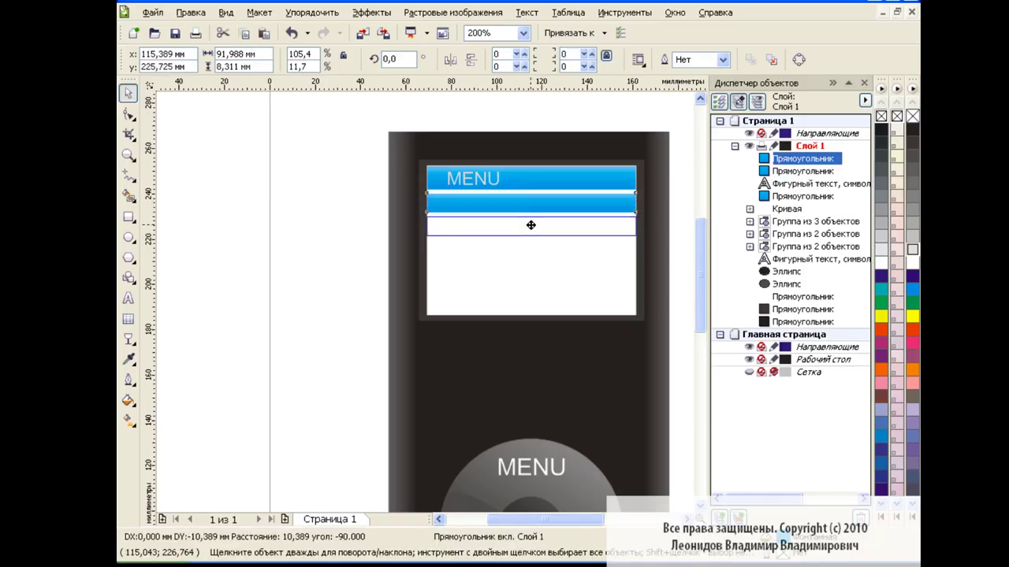
- Place two more bar copies further down the screen, then select the first row under MENU
key(ctrl+v)
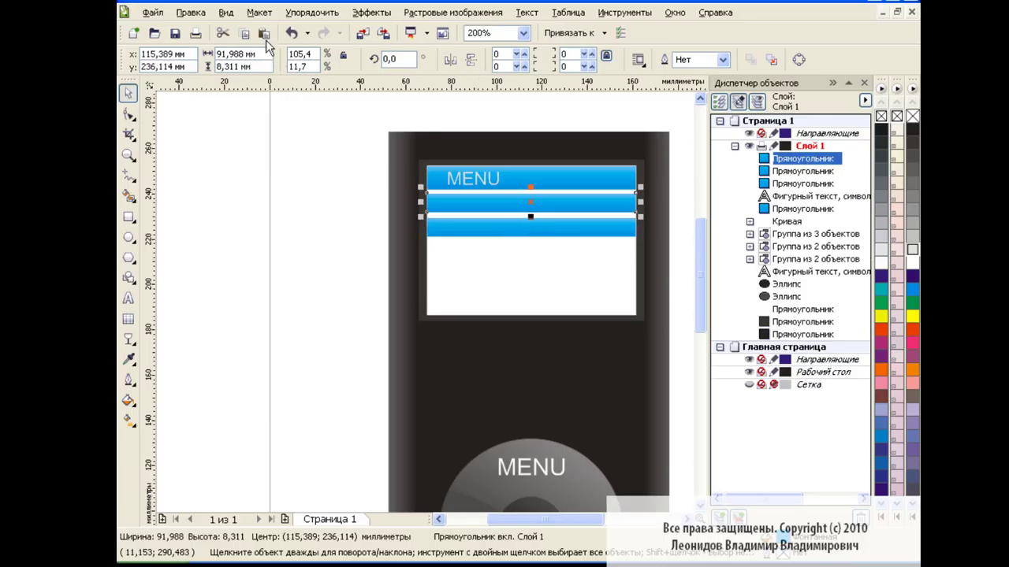
drag(530, 203, 530, 250)
key(ctrl+v)
drag(534, 206, 532, 278)
click(320, 238)
click(524, 204)
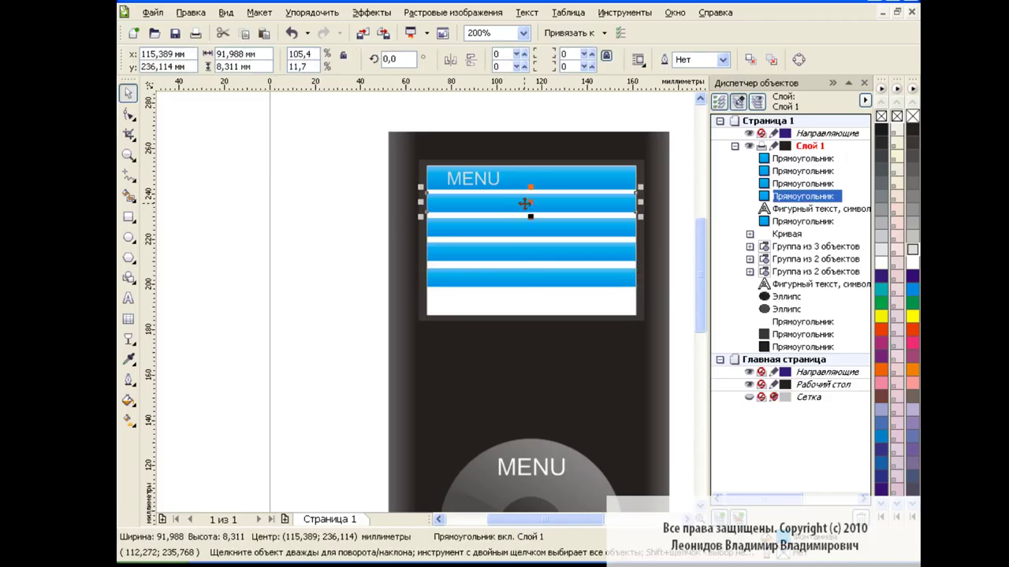
click(129, 400)
click(169, 405)
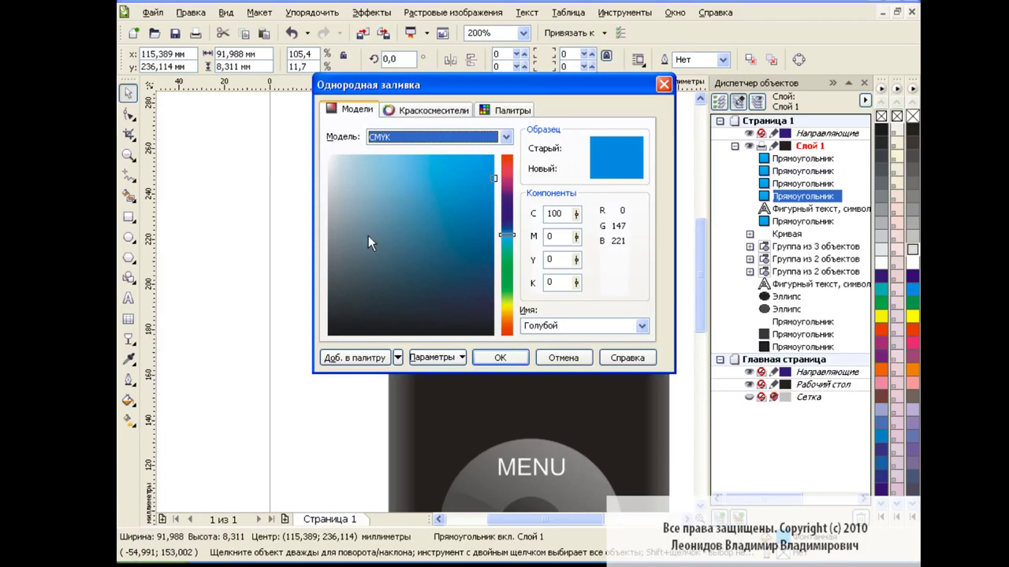
- Fill the first bar under MENU with light teal C43 M0 Y17 K0
drag(505, 240, 503, 242)
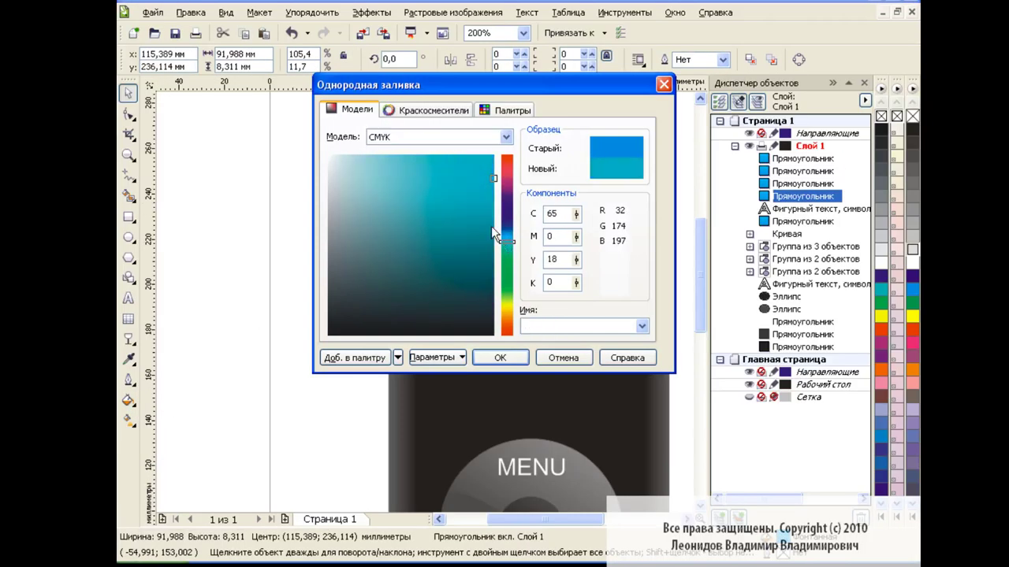
click(390, 157)
drag(390, 158, 396, 160)
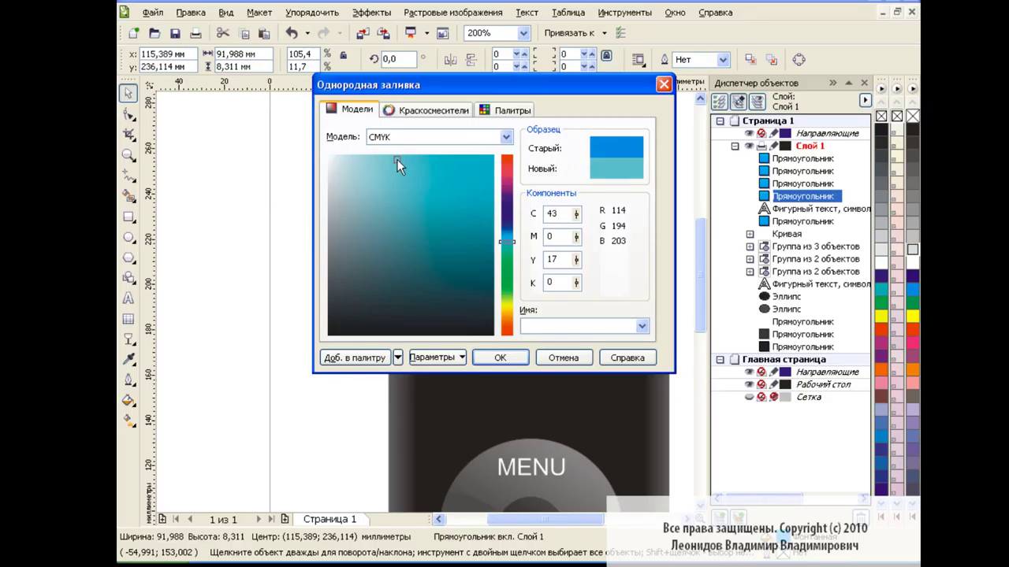
click(501, 358)
- Remove the fill from the next blue bar down
click(311, 222)
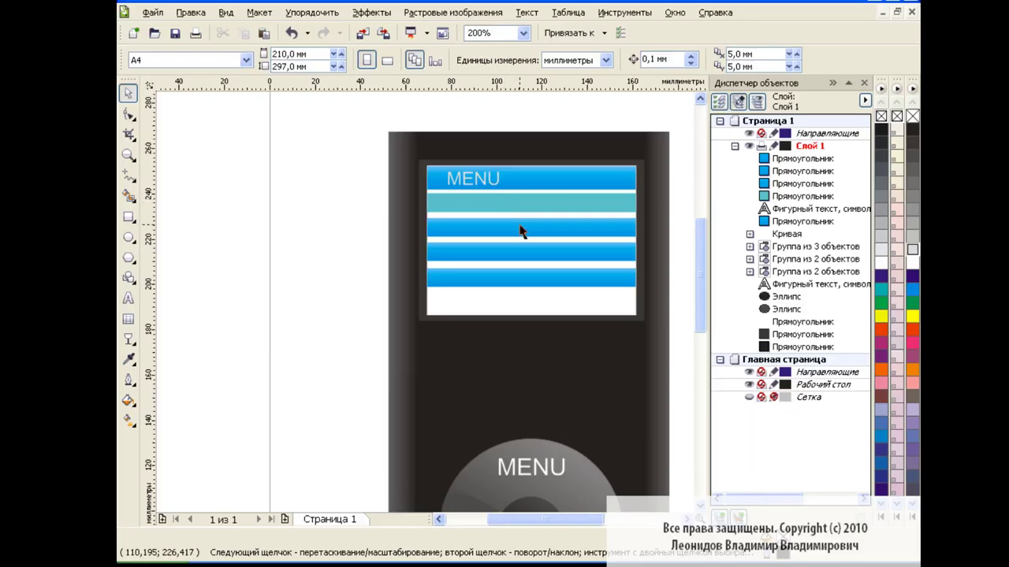
click(520, 230)
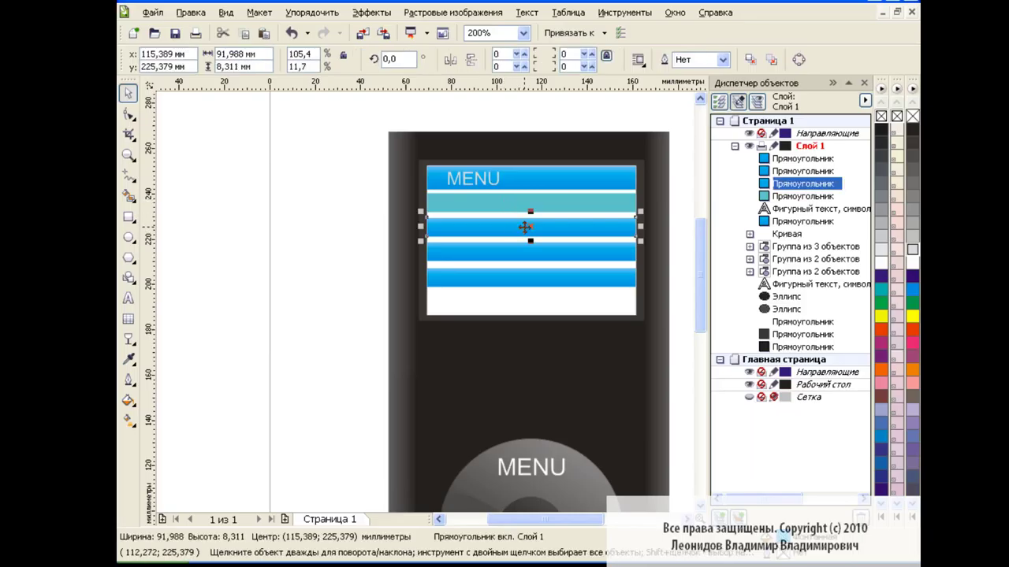
click(912, 116)
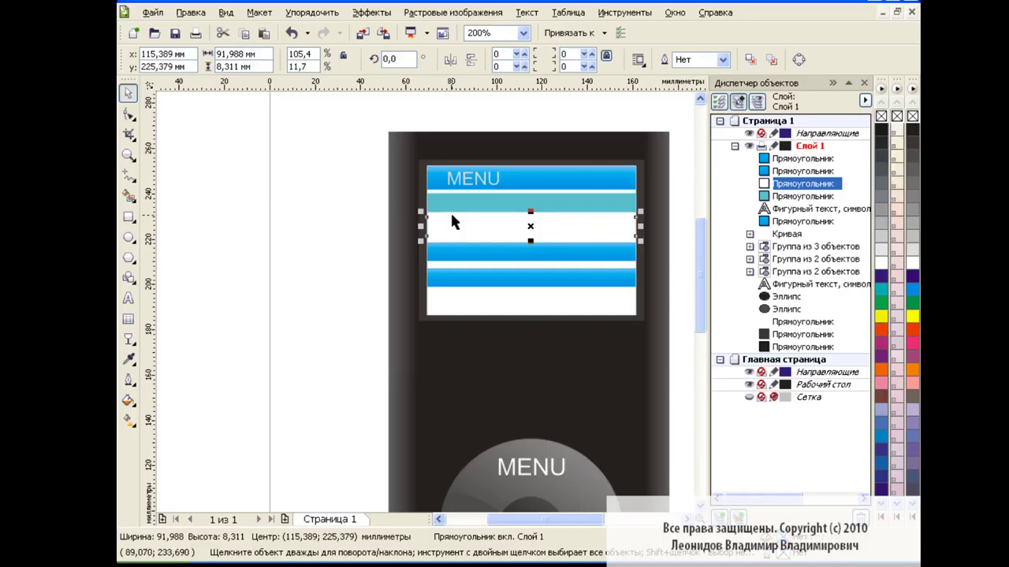
- Give the white row a 1.0 mm light teal (C43 M0 Y17 K0) outline, then select a leftover blue bar
click(128, 380)
click(181, 210)
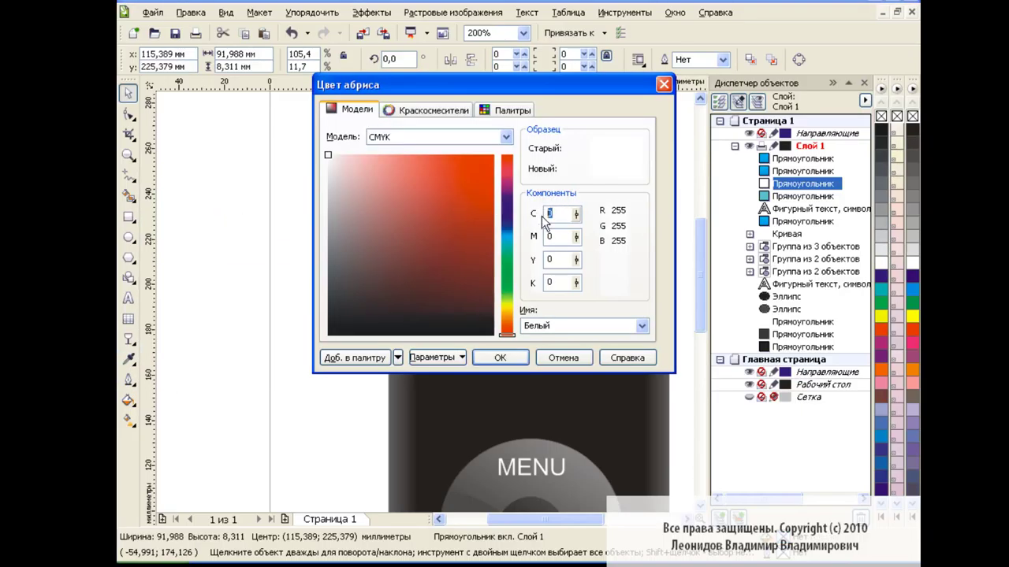
text(43)
key(Tab)
key(Tab)
text(17)
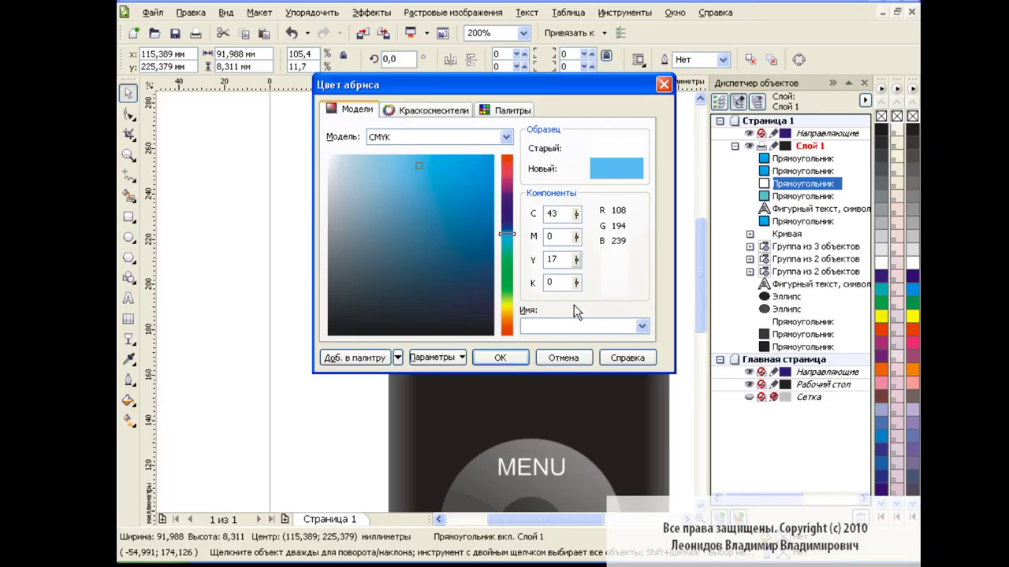
key(Tab)
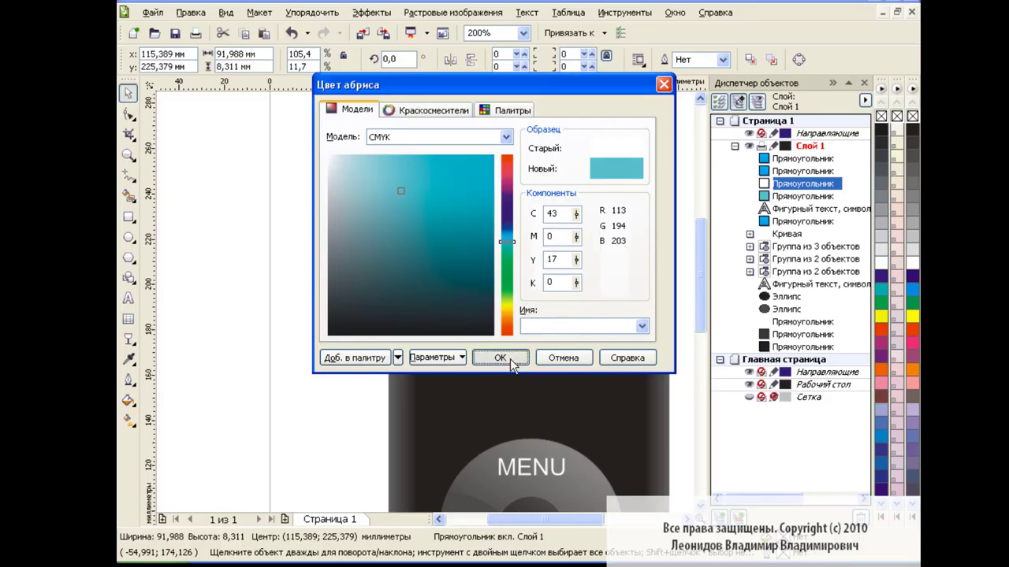
click(500, 358)
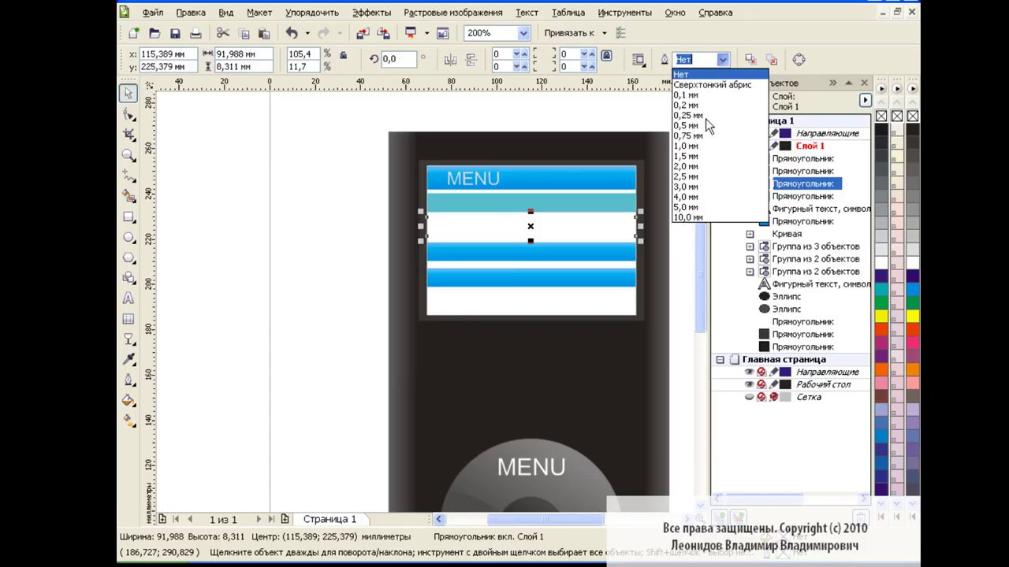
click(695, 145)
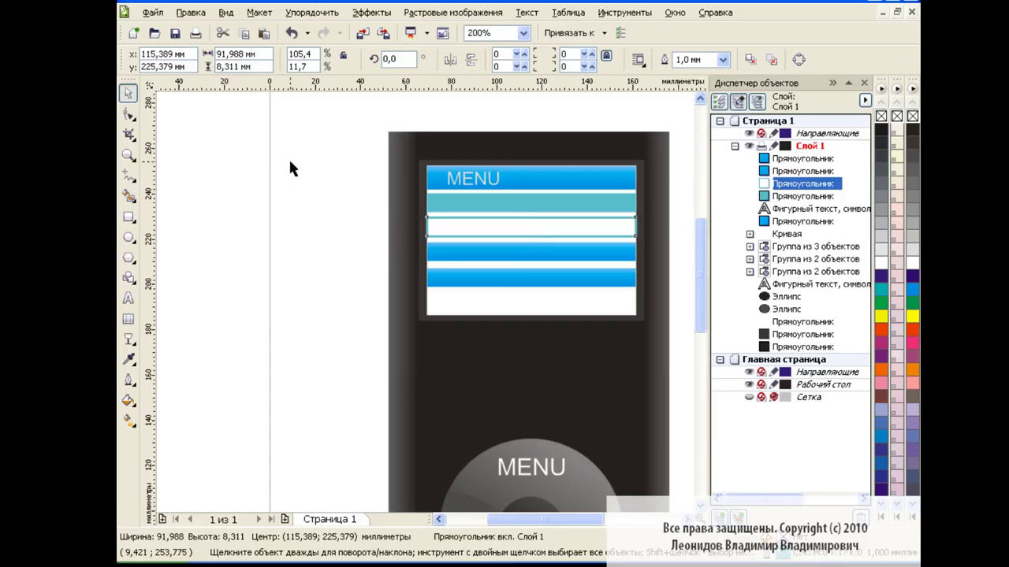
click(375, 209)
click(566, 256)
- Delete the leftover blue bars and paste two copies of the teal-outlined white bar beneath it
key(Delete)
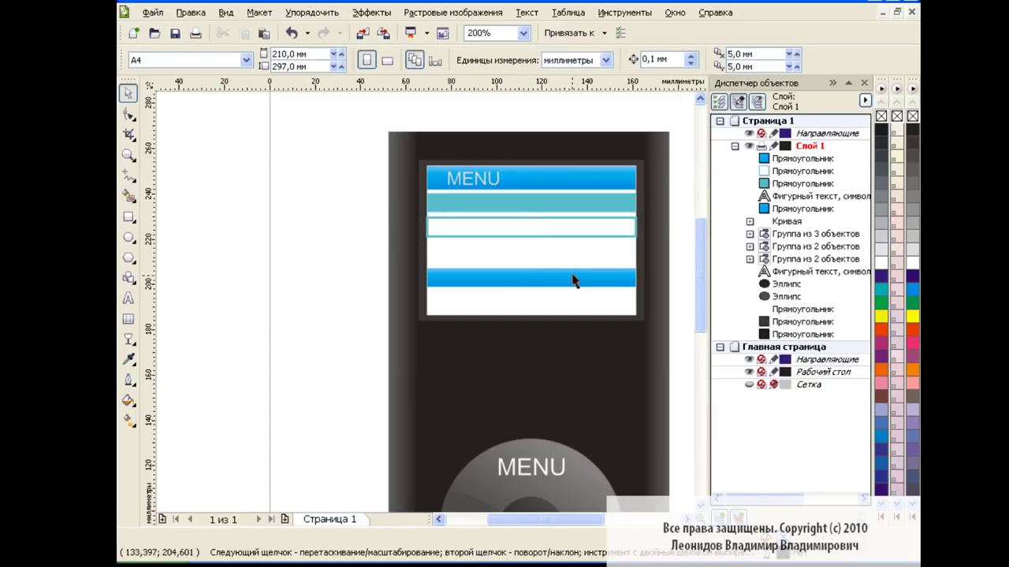
click(569, 278)
key(Delete)
click(559, 235)
click(264, 34)
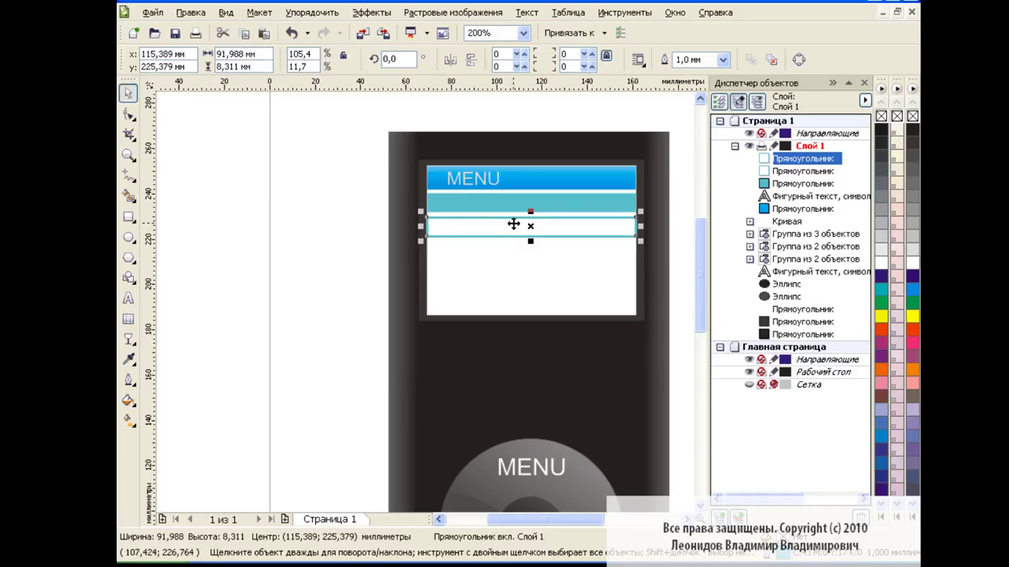
drag(513, 225, 541, 276)
click(264, 34)
click(327, 256)
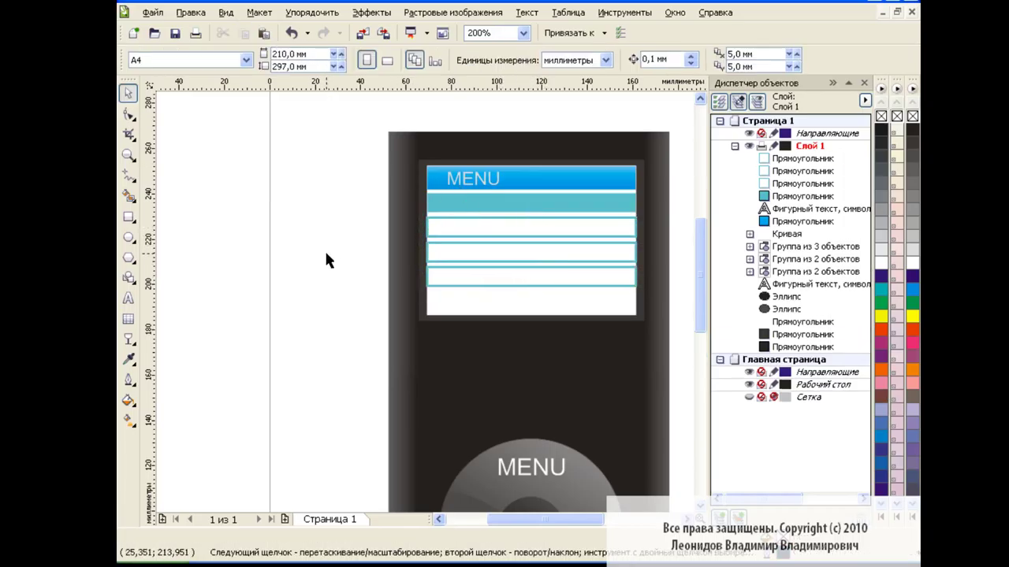
- Select the three outlined rows together and widen them from the left
click(499, 229)
drag(423, 228, 423, 230)
click(291, 33)
click(357, 221)
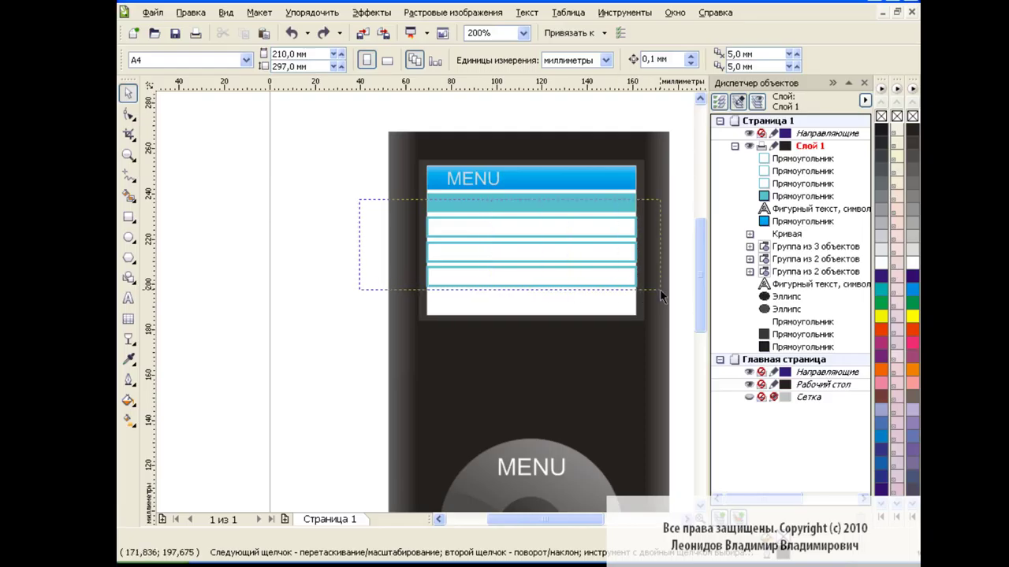
drag(479, 284, 660, 289)
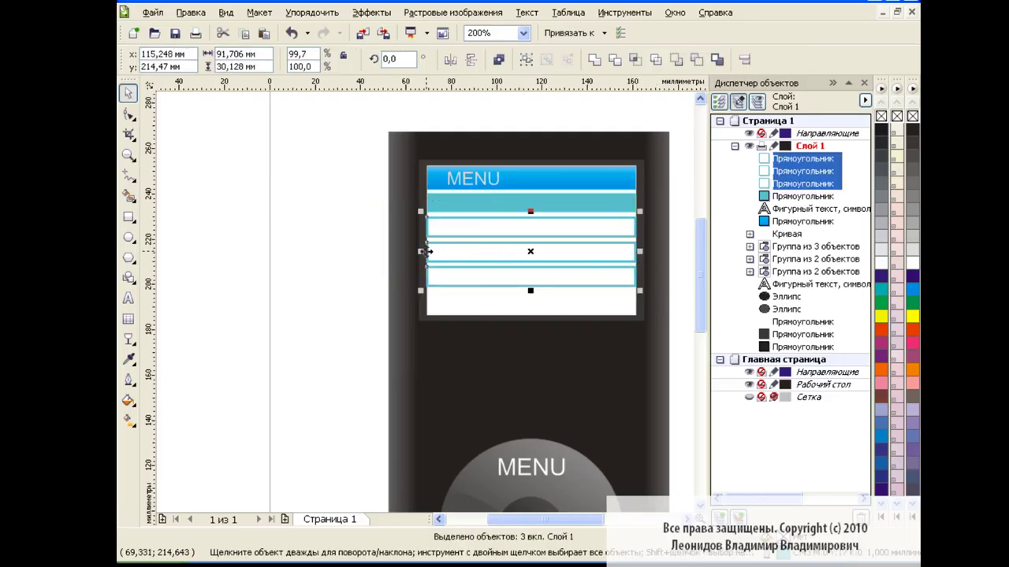
drag(426, 252, 421, 252)
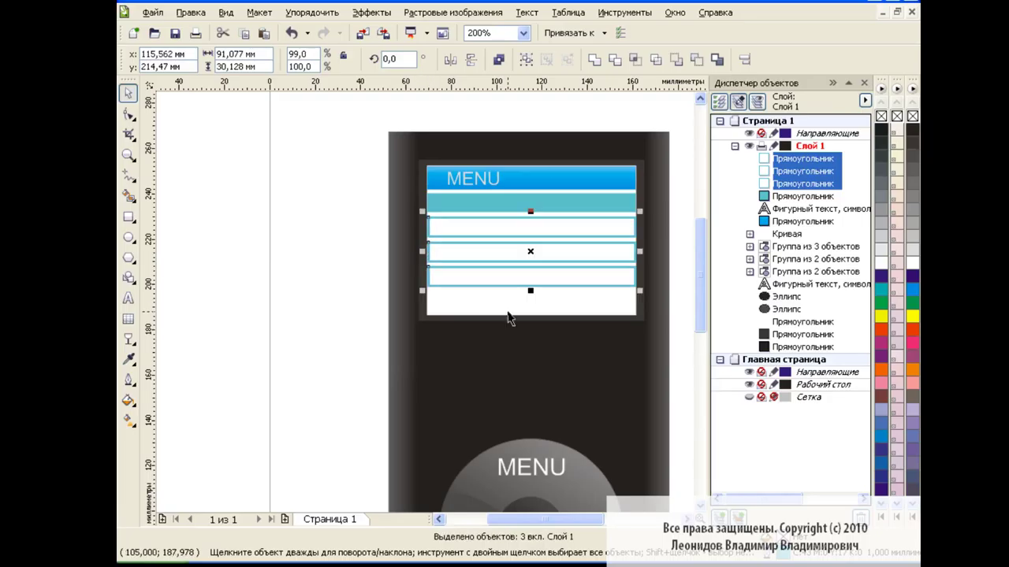
- Set the three rows to 92.077 mm wide, nudge them to fit the screen, and close Object Manager
click(250, 52)
text(2)
key(Return)
click(304, 167)
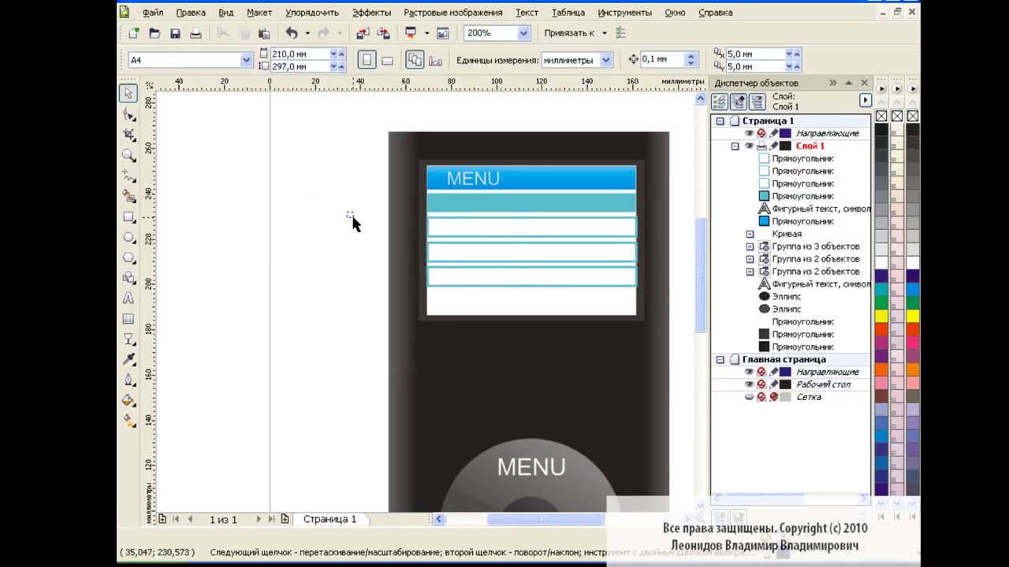
drag(351, 213, 651, 309)
drag(640, 252, 634, 251)
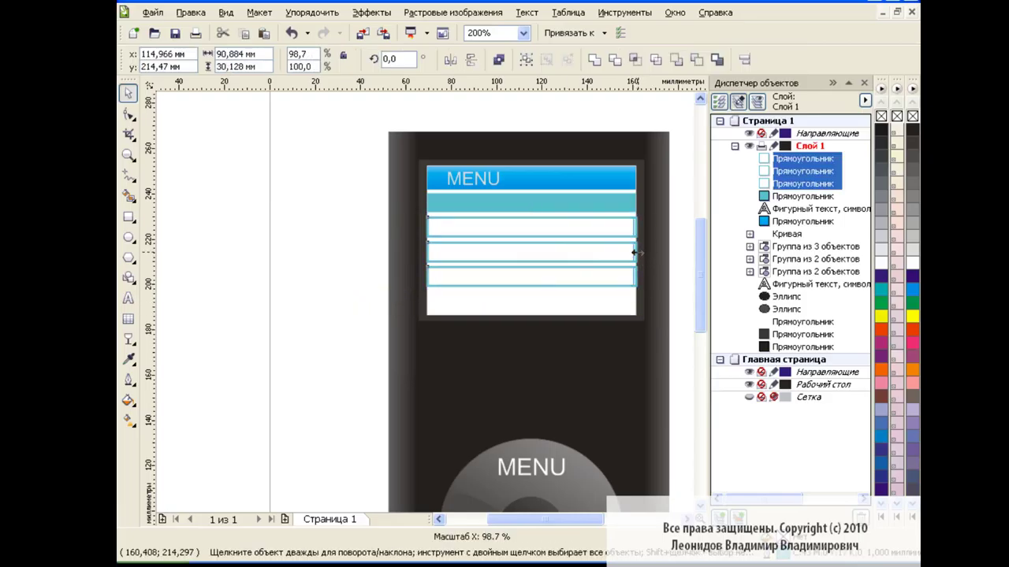
click(318, 267)
click(864, 82)
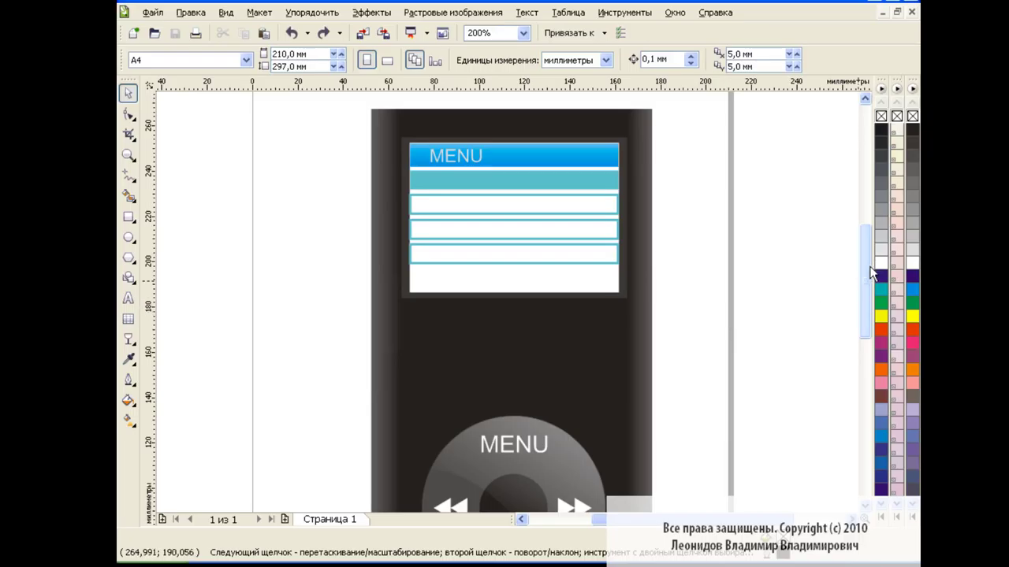
- Move the play triangle from the click wheel to the right end of the teal row
scroll(690, 360, down, 3)
click(519, 443)
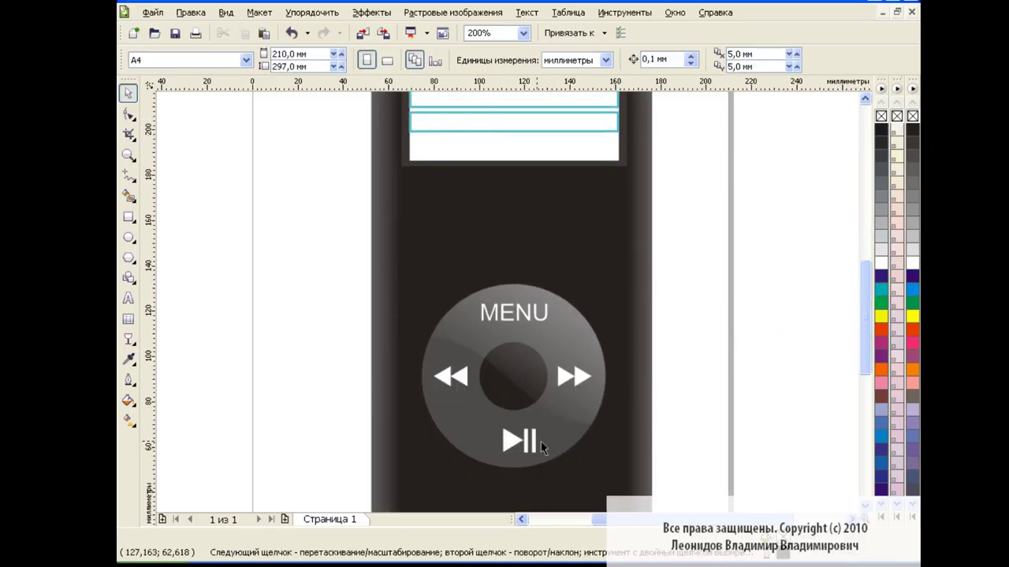
click(512, 439)
drag(513, 441, 678, 143)
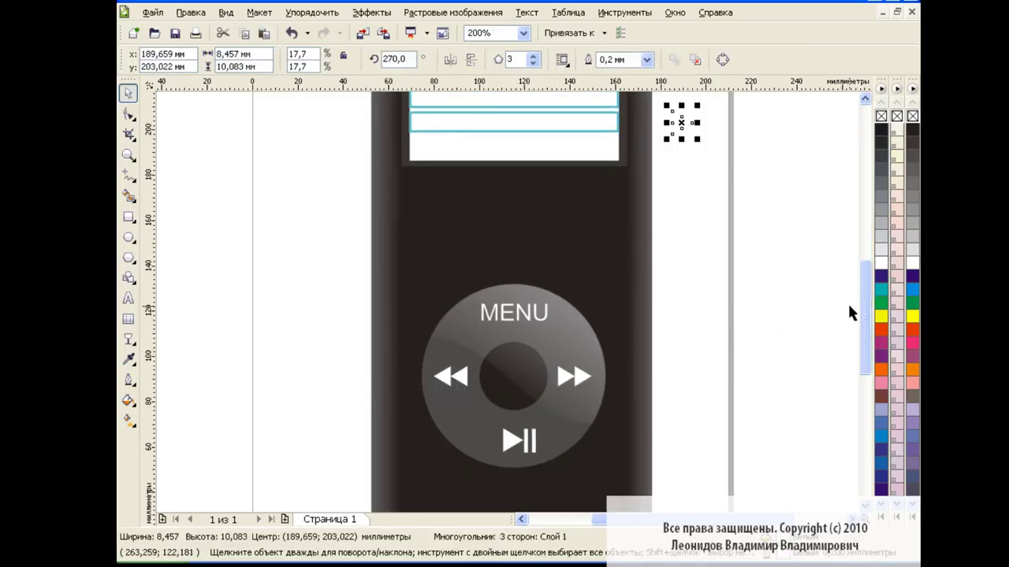
drag(863, 307, 863, 267)
mouse_move(682, 292)
mouse_down()
mouse_move(605, 214)
mouse_move(613, 210)
mouse_move(607, 217)
mouse_up()
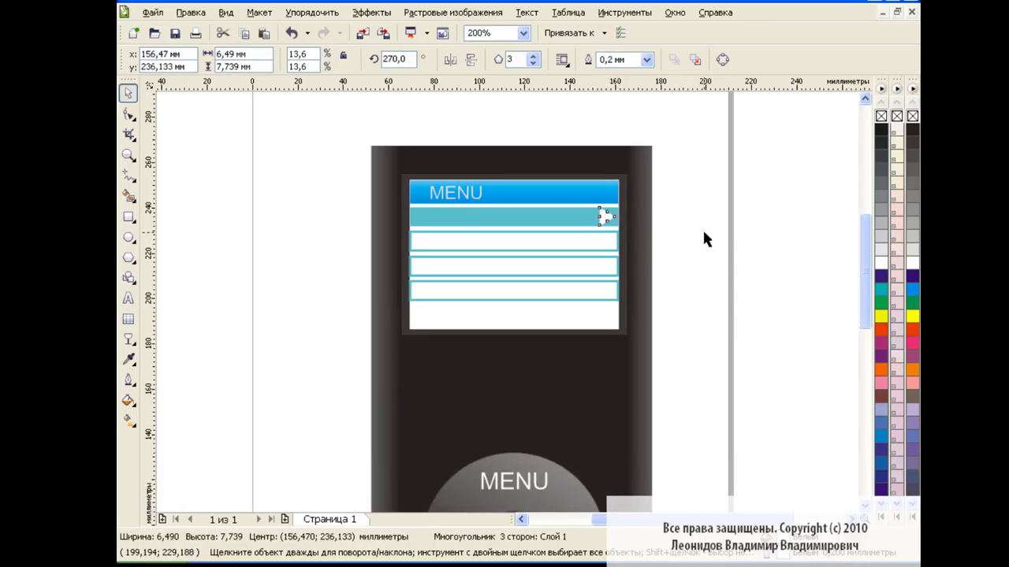
click(607, 219)
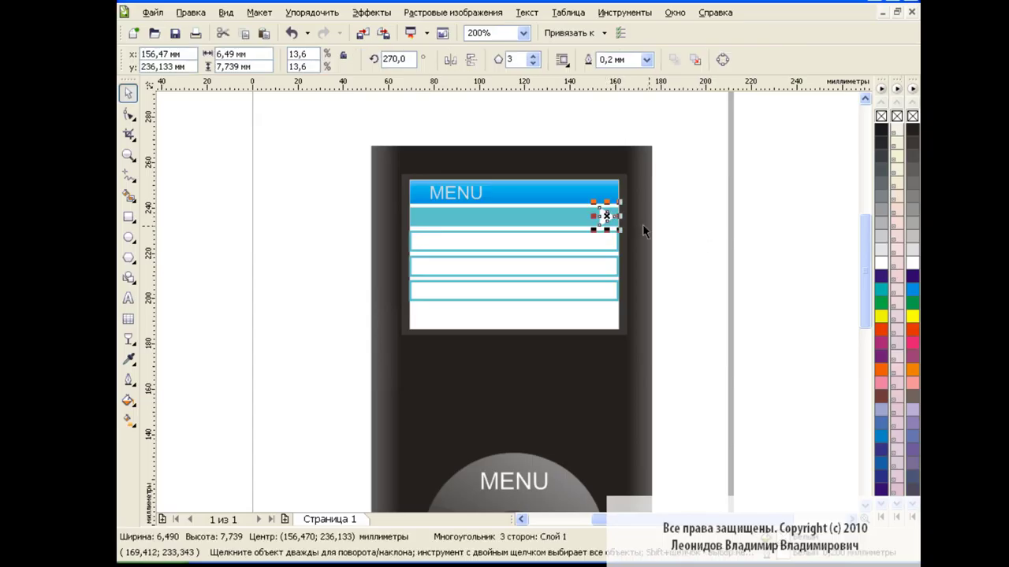
- Fill the triangle blue, remove its outline, and copy it onto the three lower rows
click(912, 290)
click(712, 260)
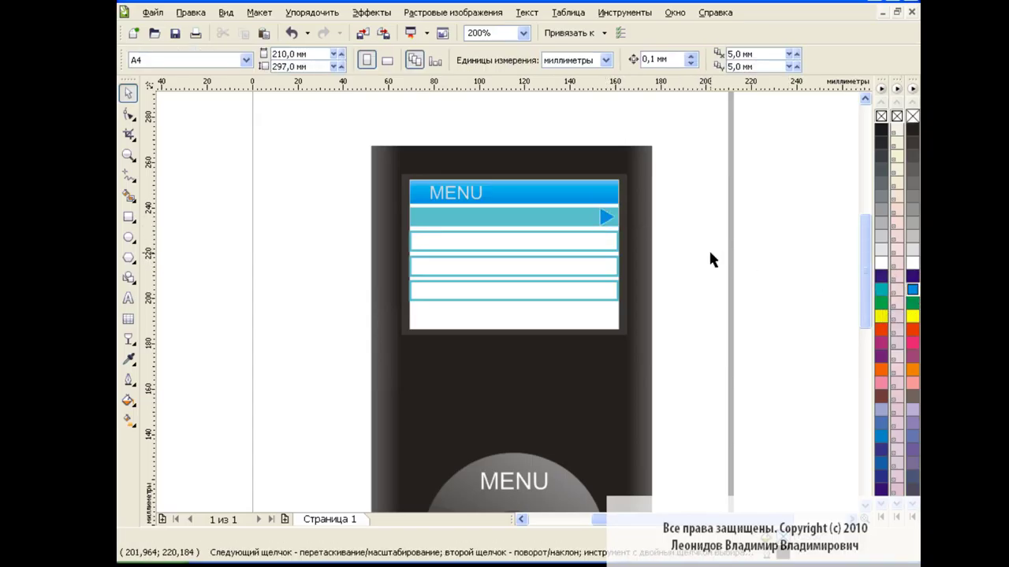
click(606, 215)
right_click(913, 117)
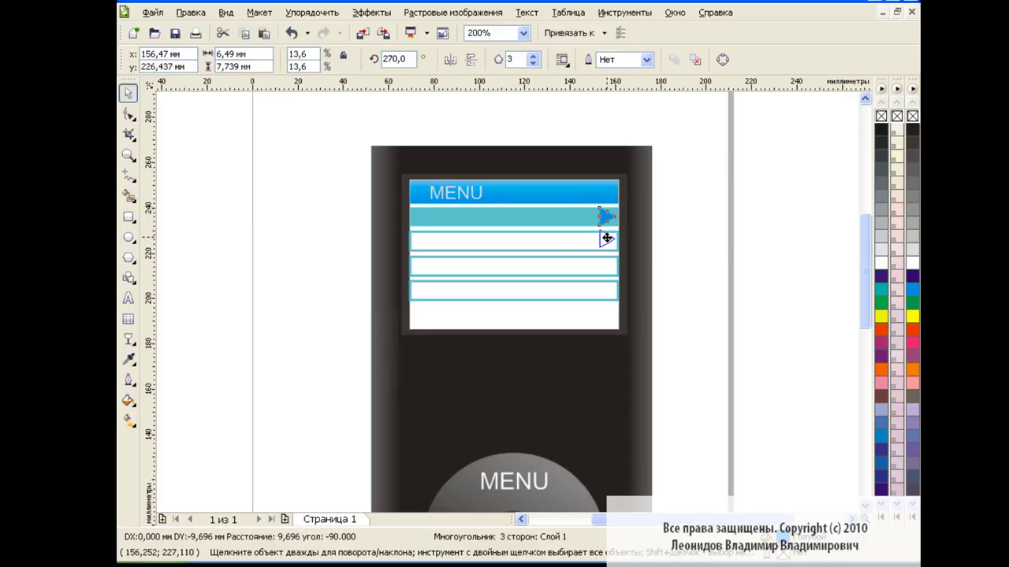
drag(605, 216, 605, 266)
click(265, 35)
key(ctrl+v)
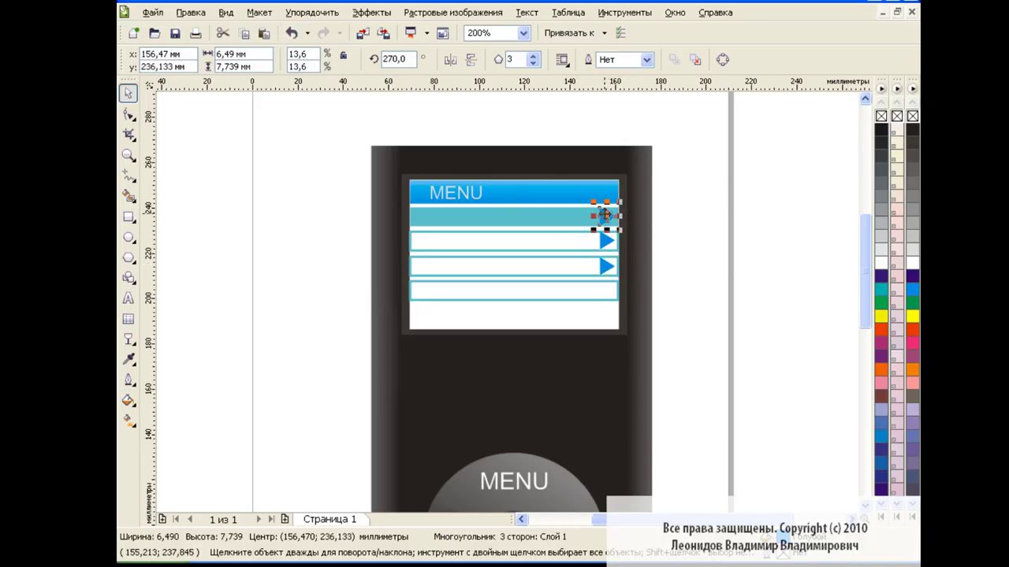
mouse_move(605, 215)
mouse_down()
mouse_move(605, 290)
mouse_move(590, 299)
mouse_up()
click(666, 257)
- Give the three lower triangles a lighter uniform fill of C43 Y17
click(129, 400)
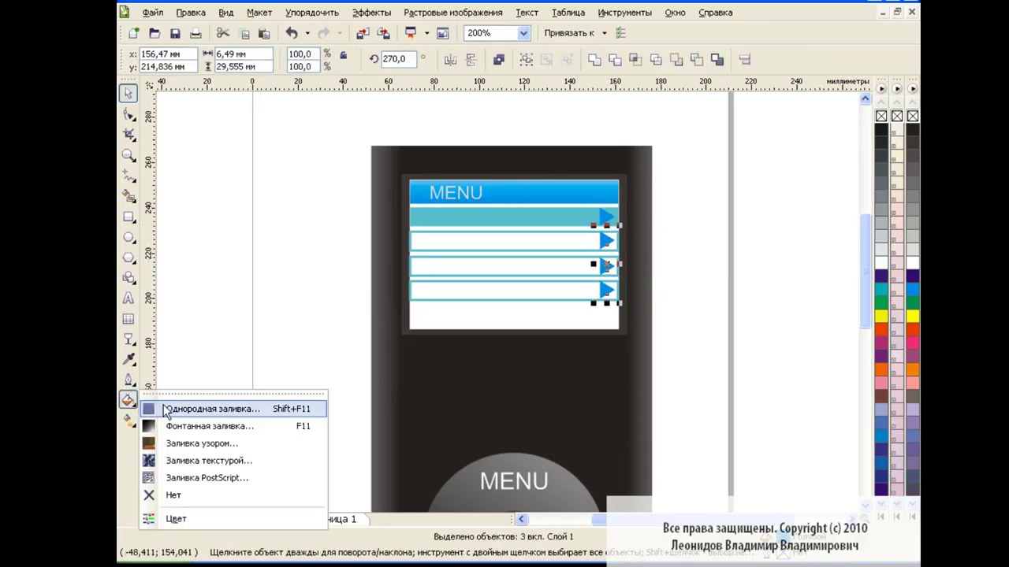
click(165, 409)
double_click(552, 213)
text(43)
key(Tab)
key(Tab)
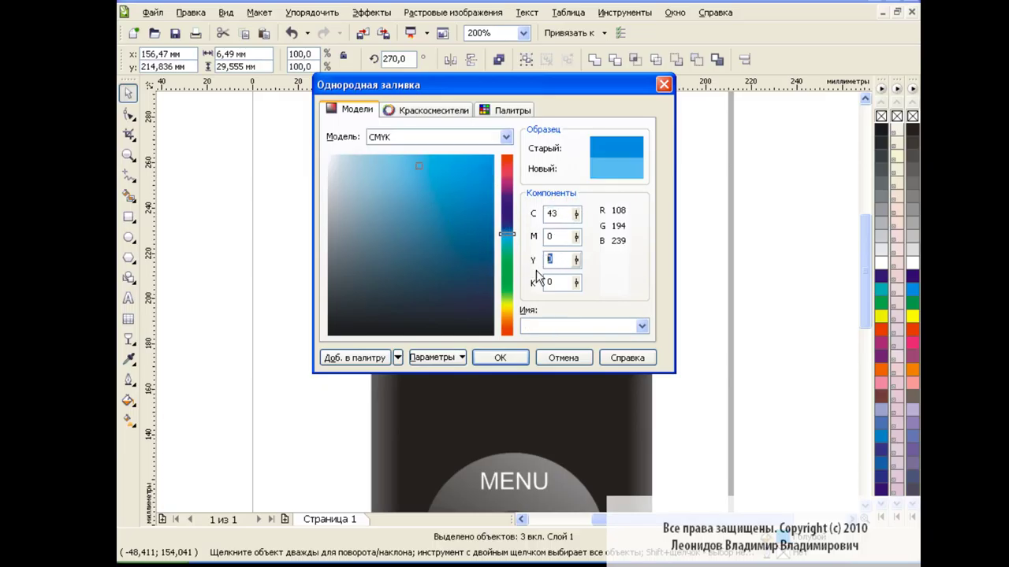
key(Tab)
click(500, 358)
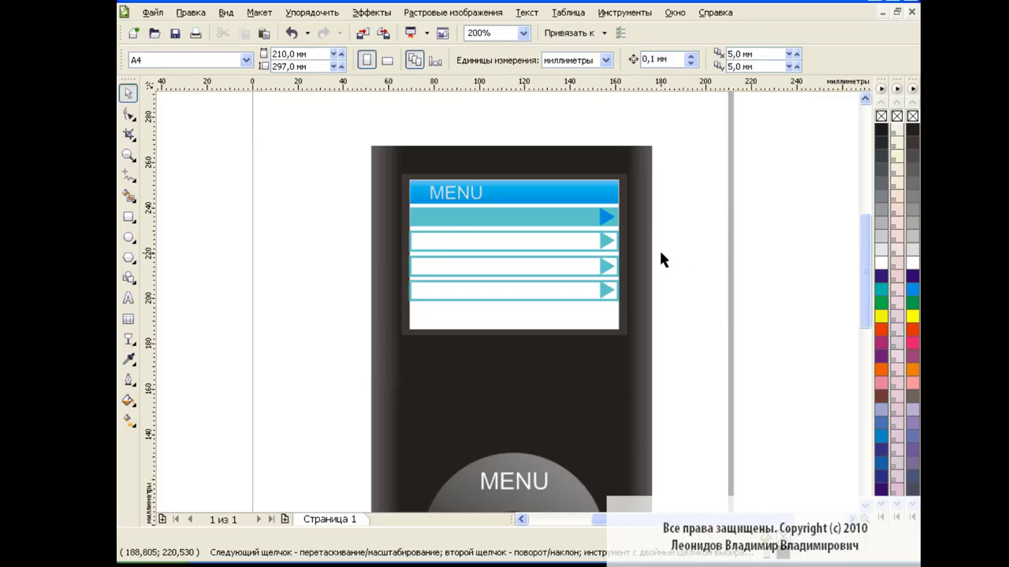
- Type the text labels Music, Video, Images and Memory beside the player
click(129, 298)
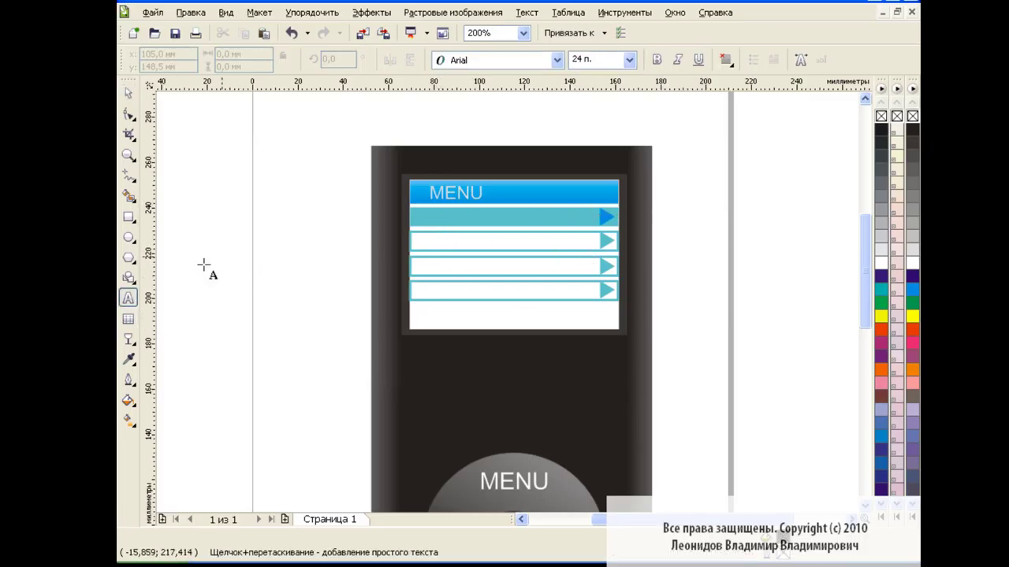
click(707, 302)
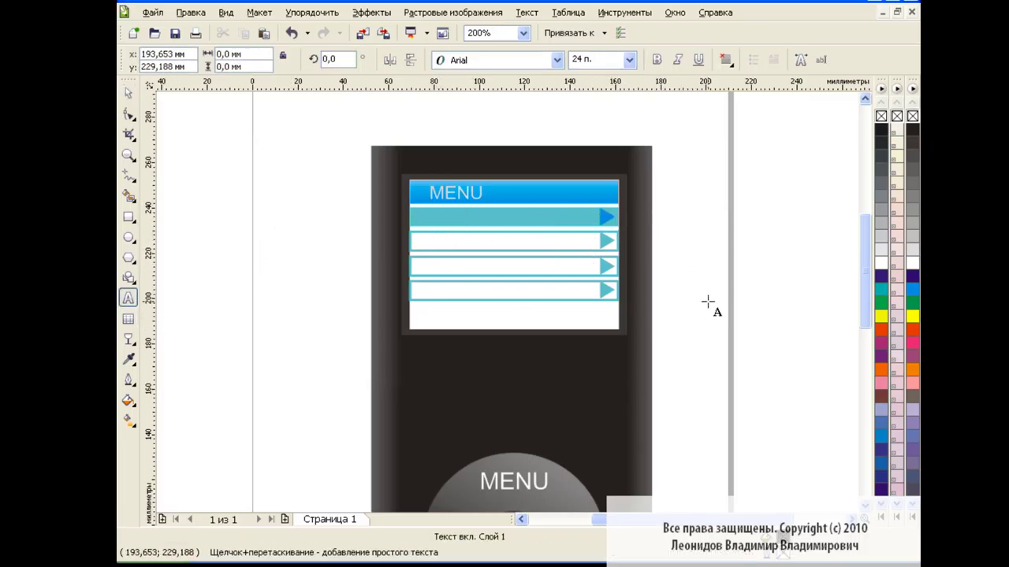
text(Music)
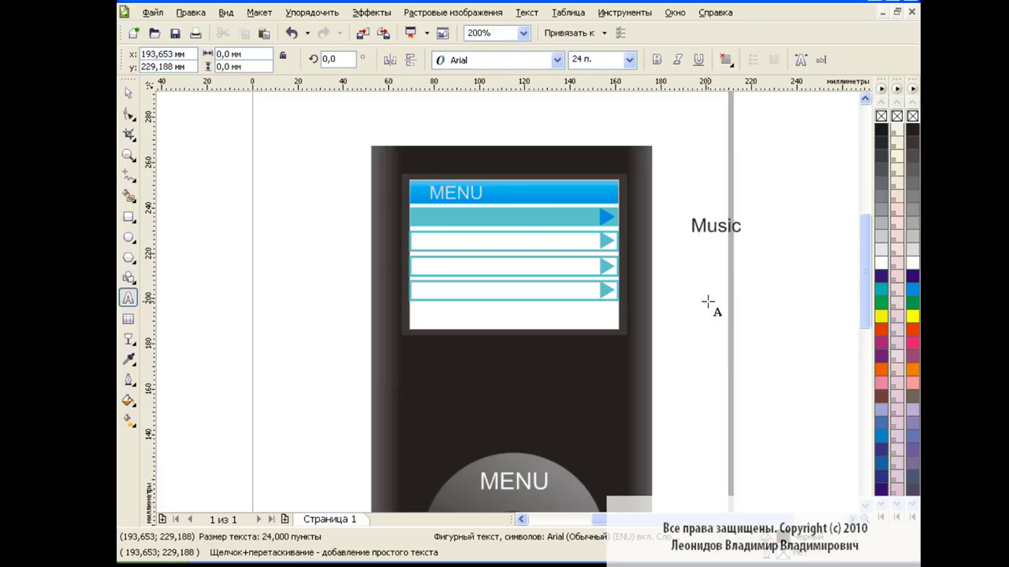
key(Return)
text(Video)
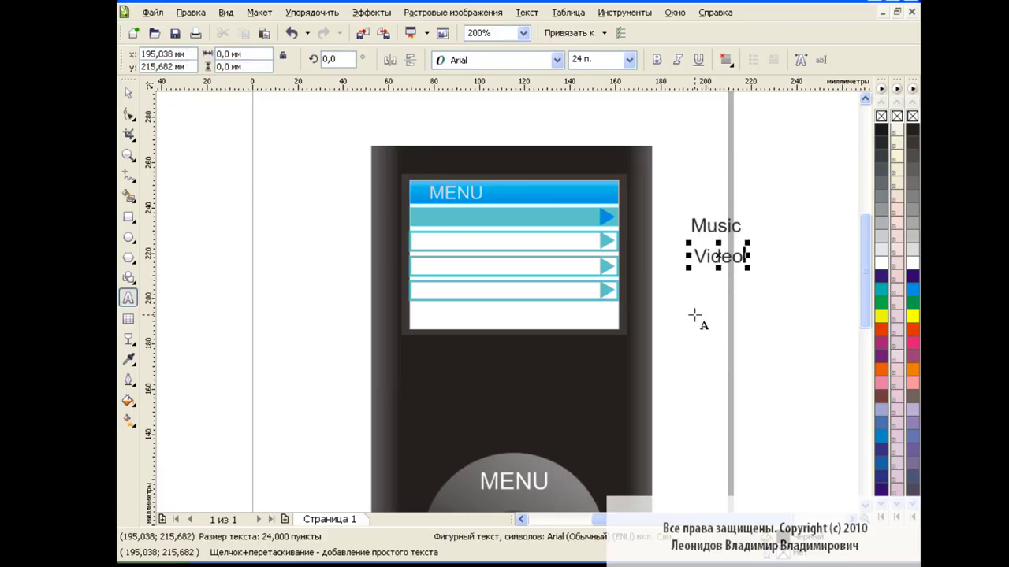
click(696, 310)
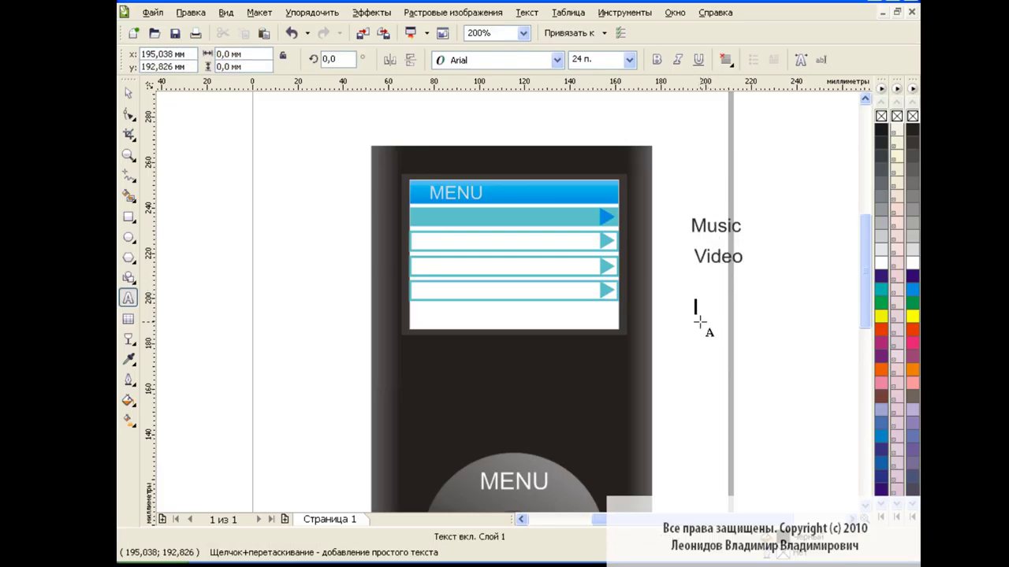
text(Images)
key(Escape)
key(Escape)
text(Memory)
key(Escape)
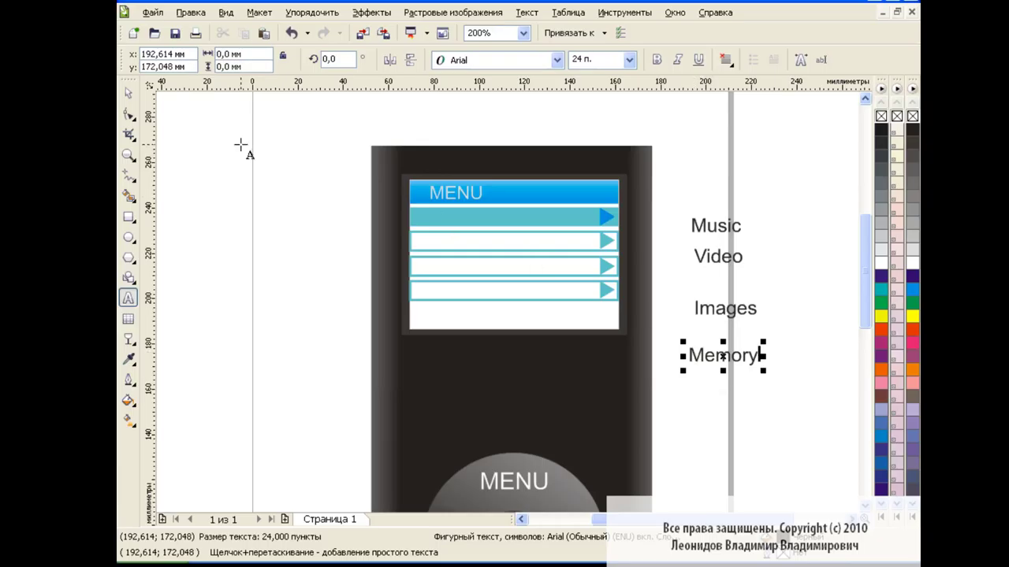
key(space)
- Scale each label down and place Music, Video, Images and Memory into their rows
click(713, 228)
mouse_move(745, 236)
mouse_down()
mouse_move(448, 219)
mouse_move(494, 226)
mouse_move(477, 229)
mouse_up()
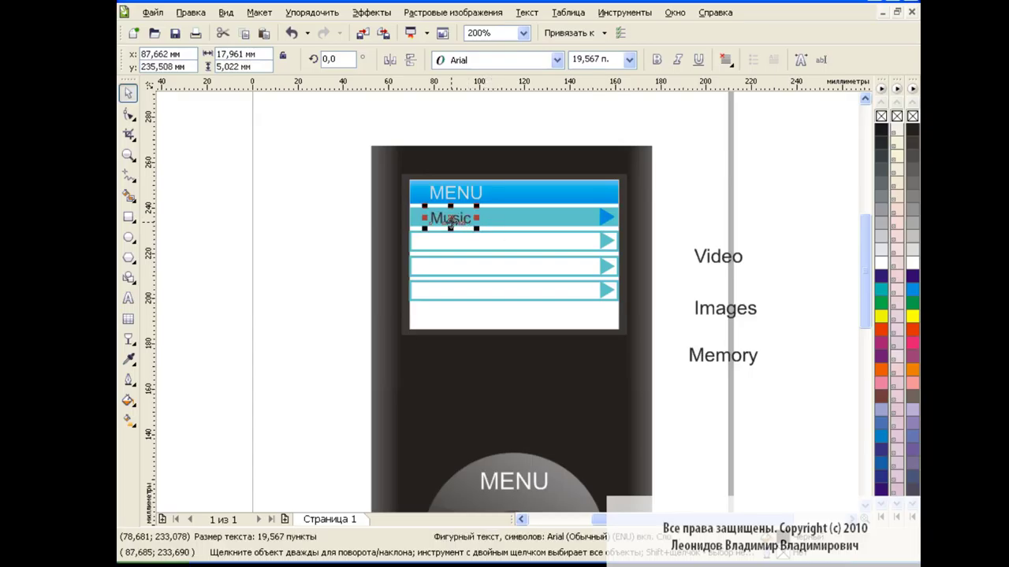
click(718, 256)
mouse_move(718, 256)
mouse_down()
mouse_move(457, 241)
mouse_move(480, 229)
mouse_up()
click(725, 308)
drag(725, 309, 462, 269)
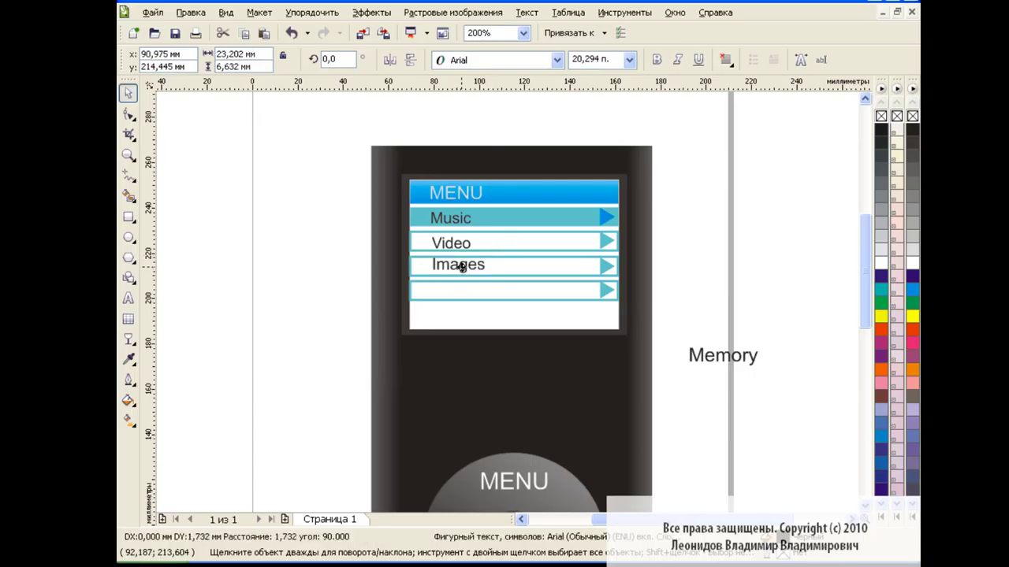
click(721, 356)
mouse_move(722, 358)
mouse_down()
mouse_move(465, 292)
mouse_move(500, 281)
mouse_up()
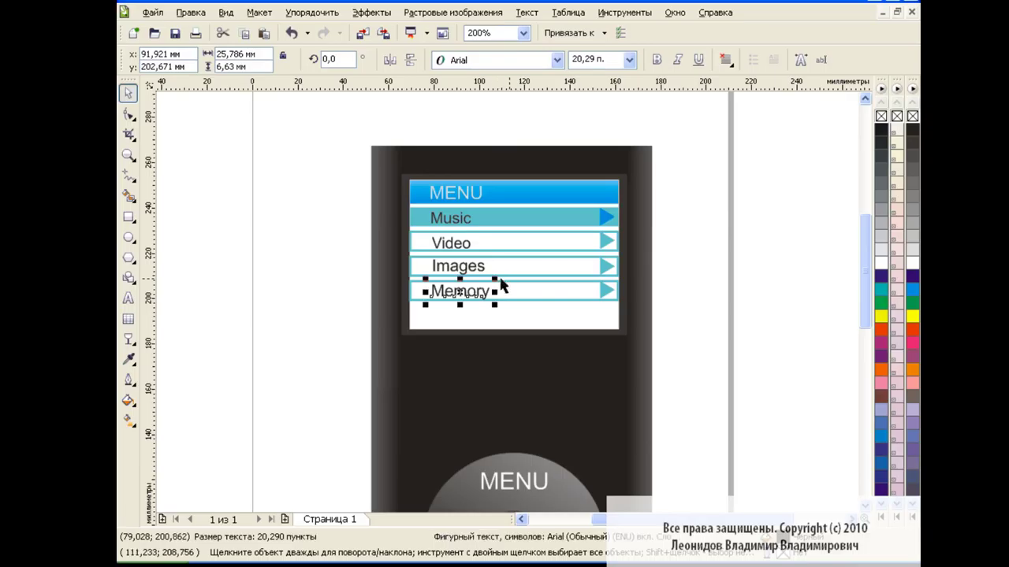
click(707, 275)
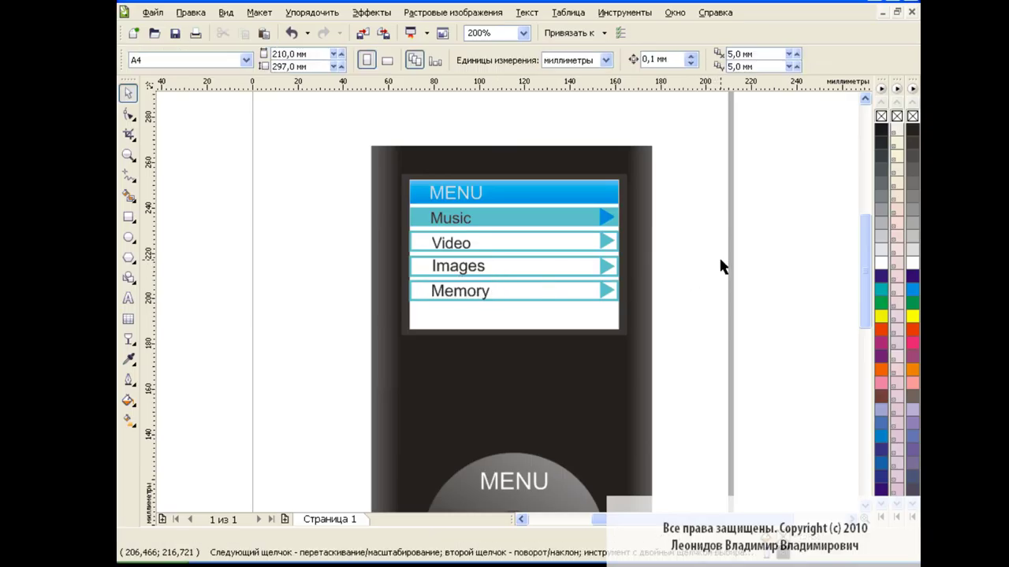
click(128, 298)
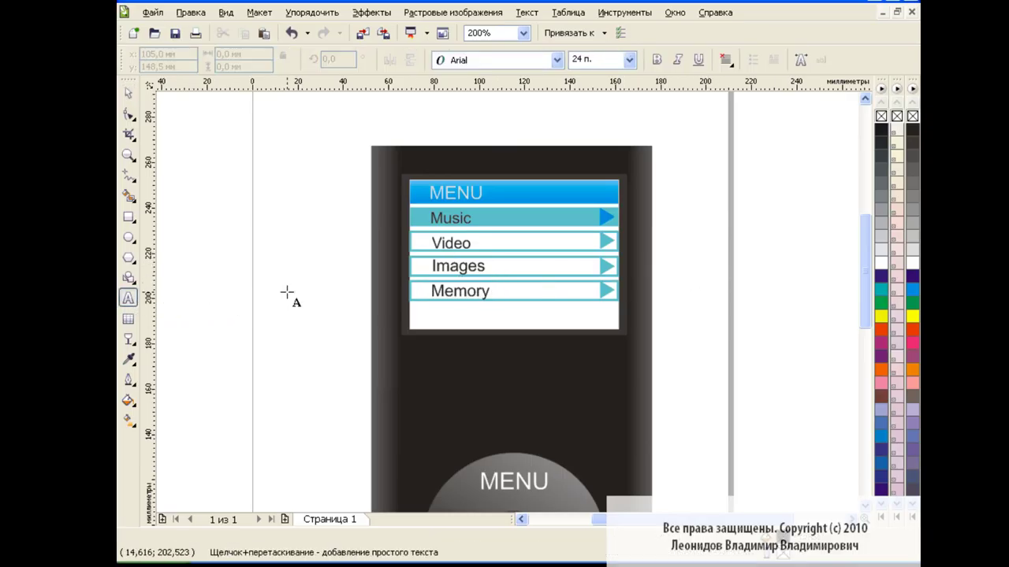
- Add a light grey mp3 text label on the body just below the screen
click(300, 269)
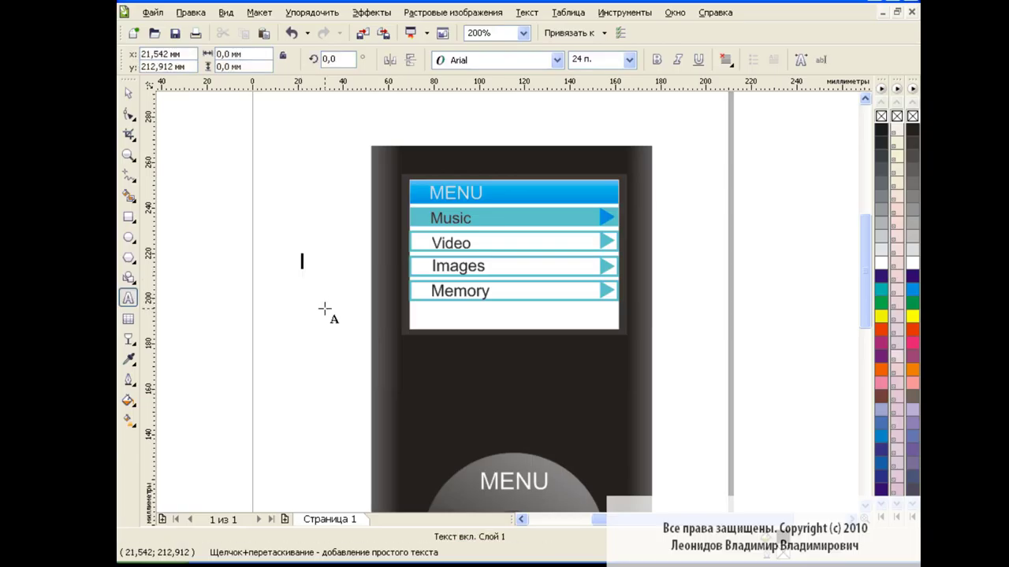
text(ml)
mouse_move(342, 262)
mouse_down()
mouse_move(300, 262)
mouse_move(550, 384)
mouse_up()
click(912, 263)
key(ctrl+space)
click(291, 291)
- Zoom to 100% and check the whole mp3 player drawing
click(522, 32)
click(501, 137)
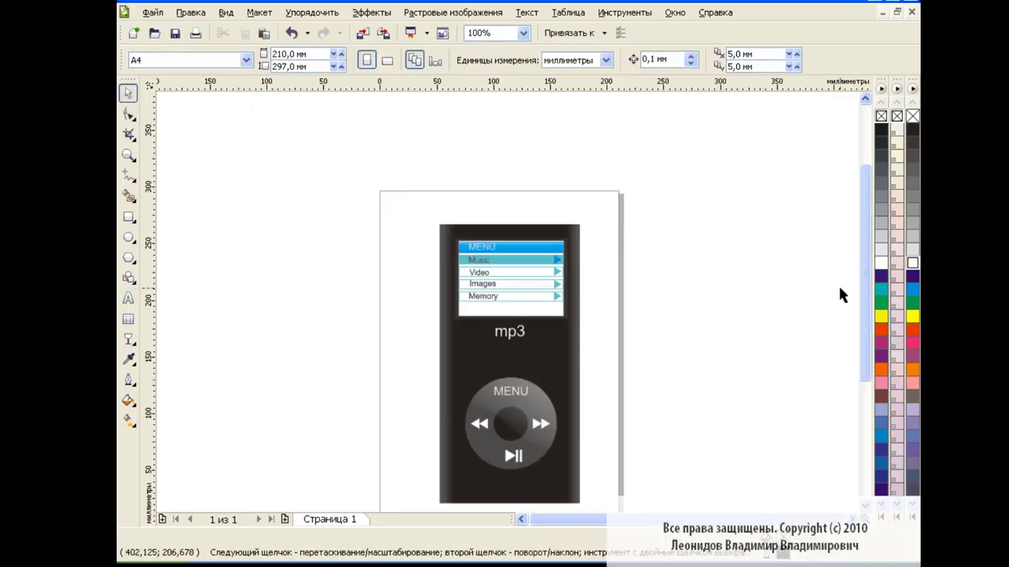
scroll(859, 281, down, 1)
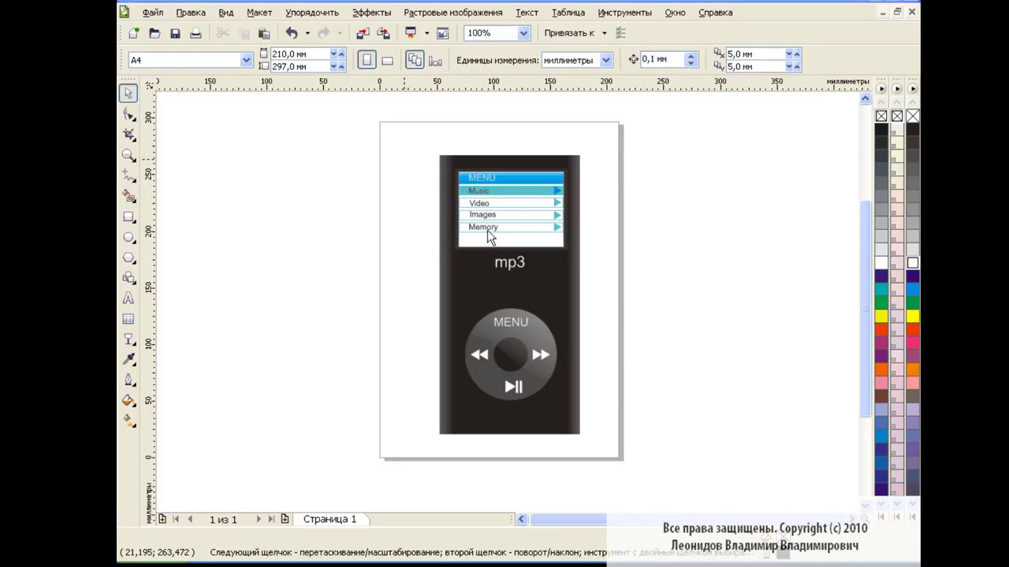
drag(409, 154, 635, 442)
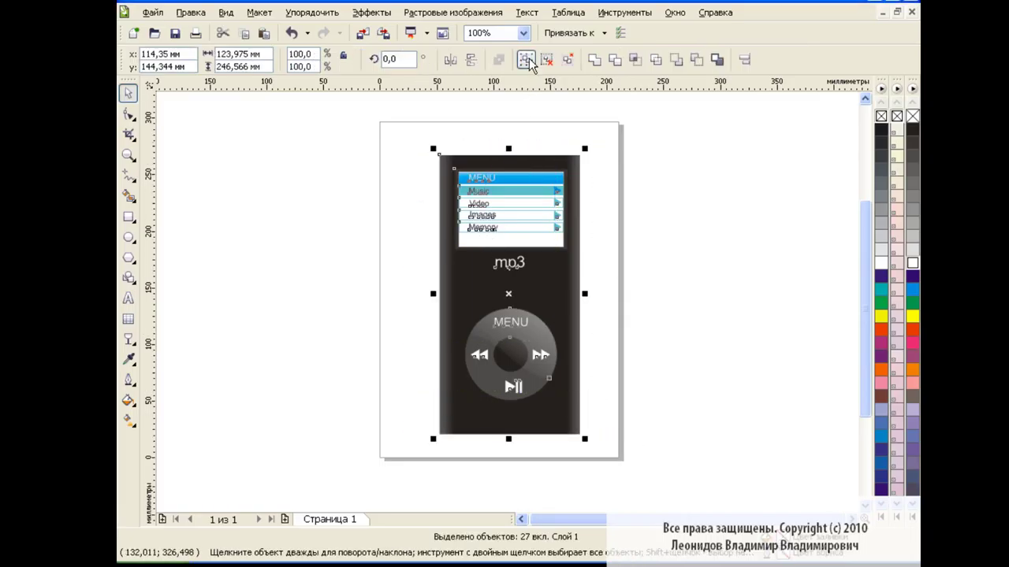
click(650, 247)
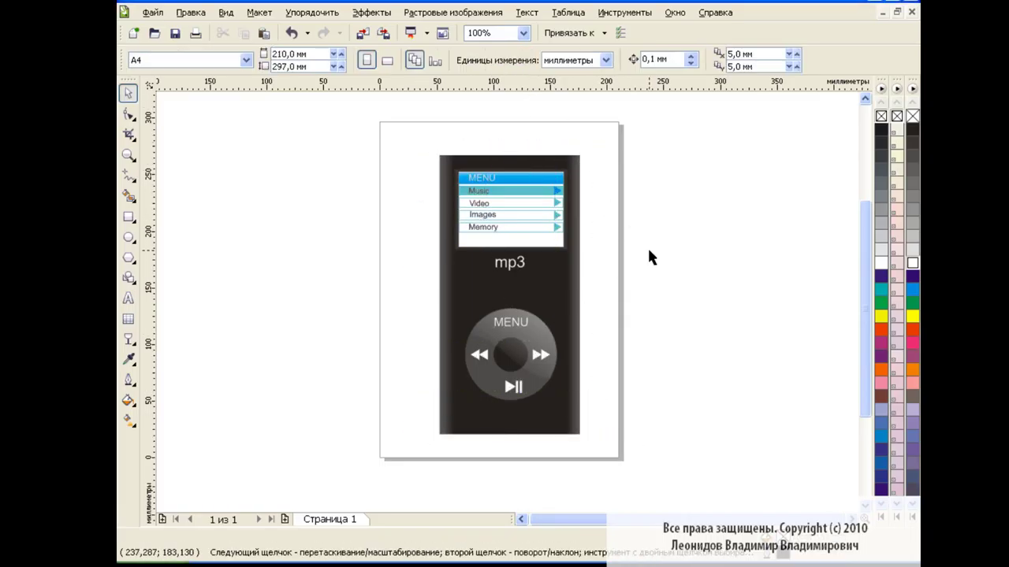